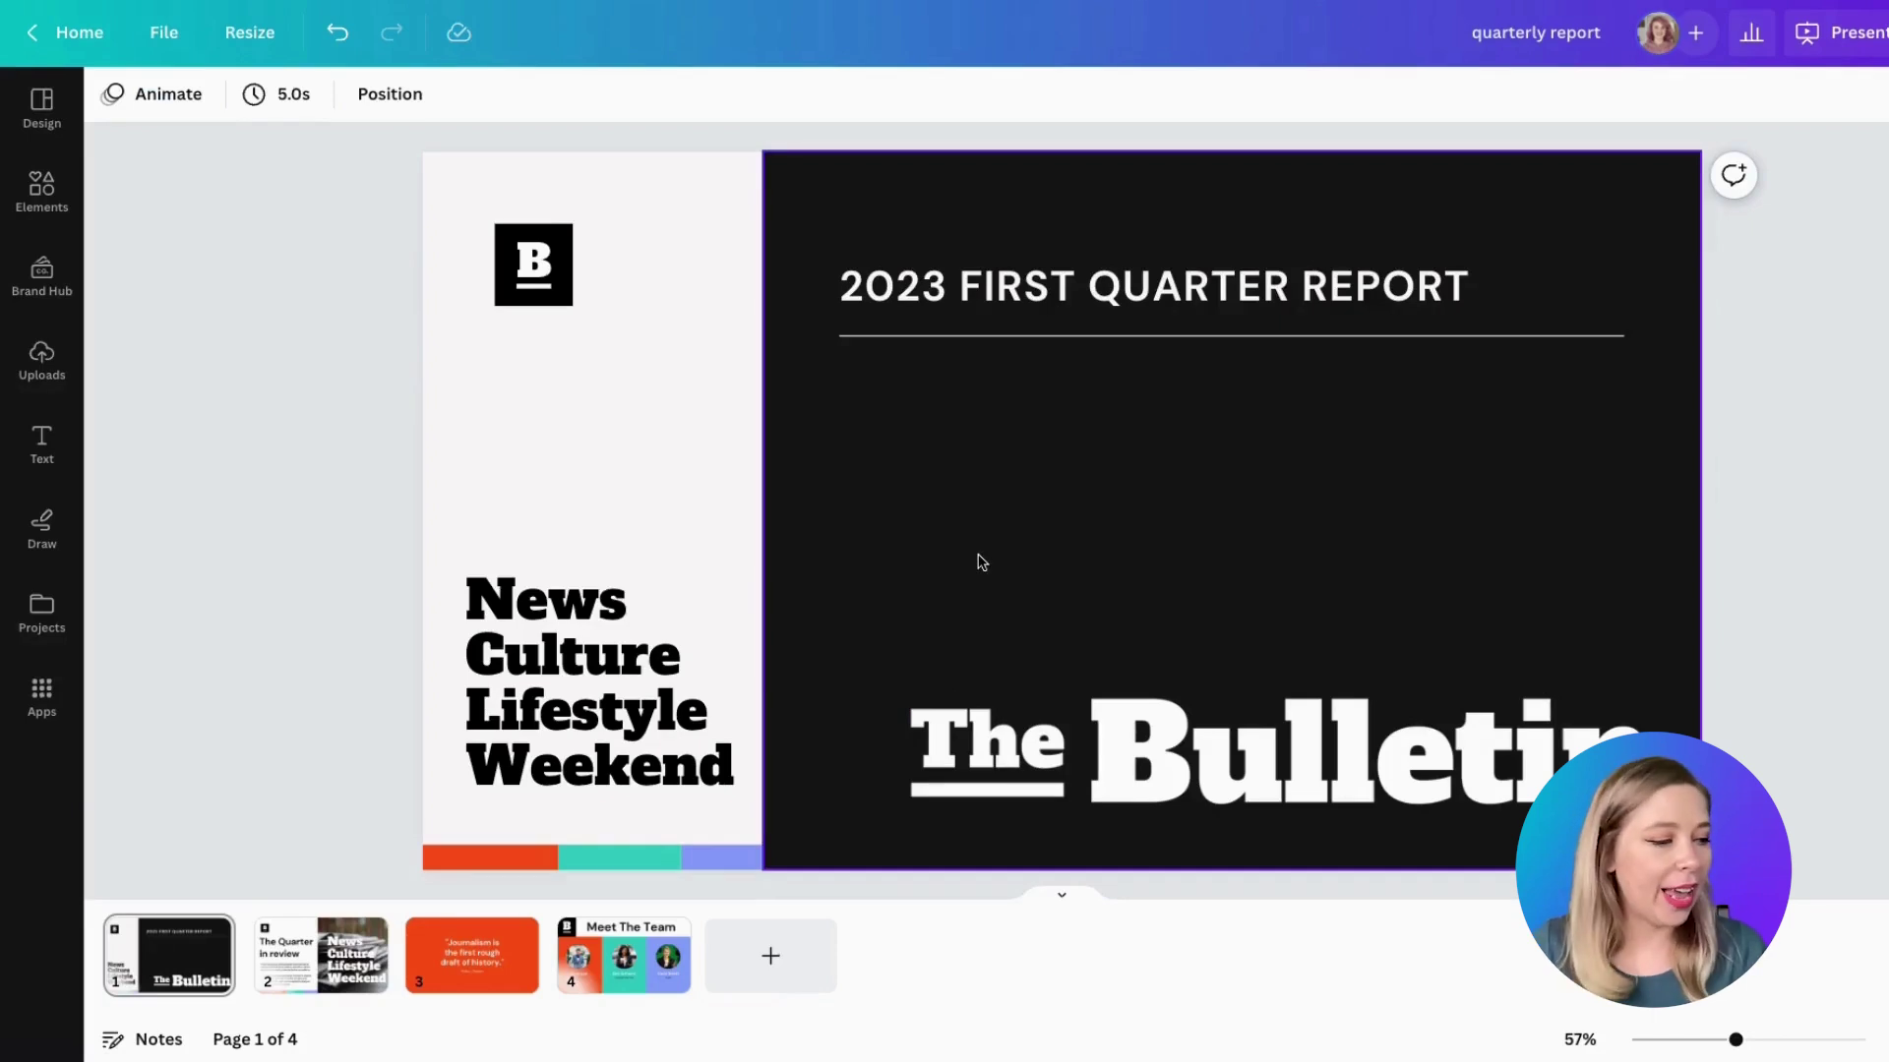
Step: Look through the Quarter in review, journalism quote and Meet The Team pages
{"action": "left_click", "coordinate": [295, 972]}
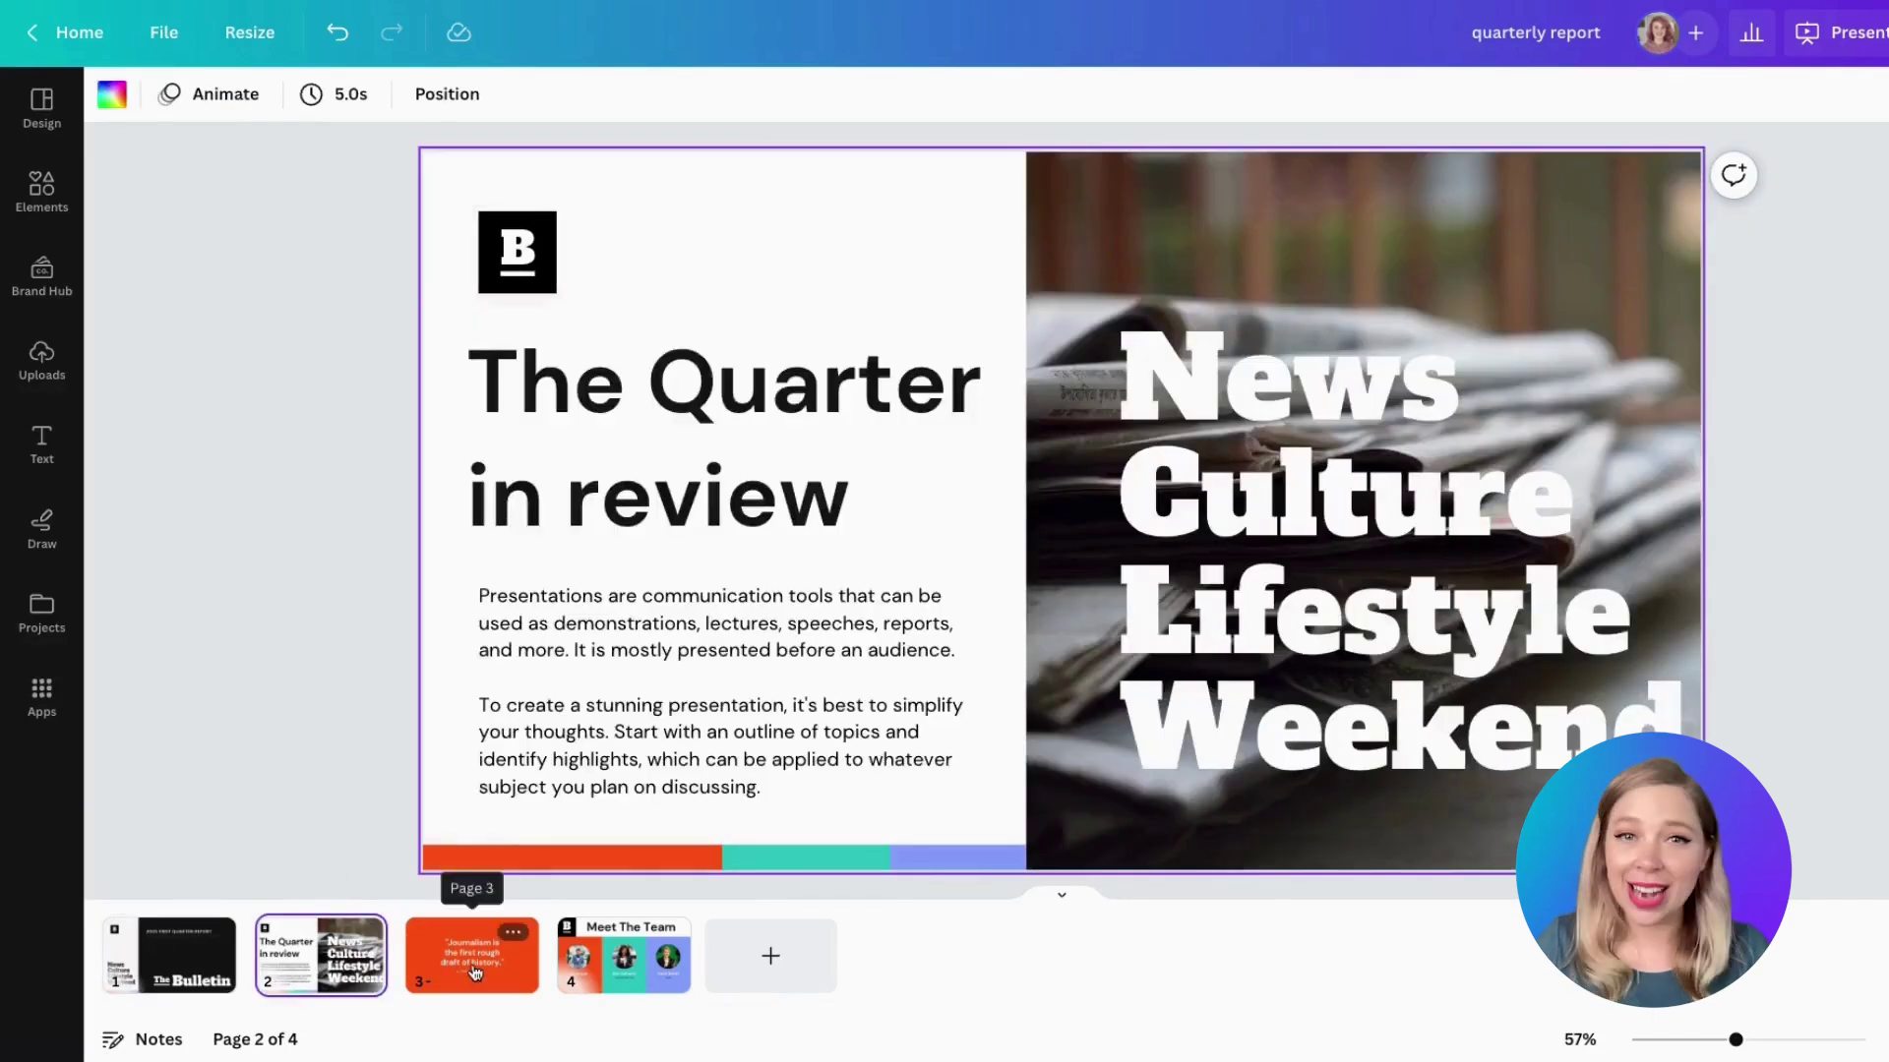
{"action": "left_click", "coordinate": [475, 973]}
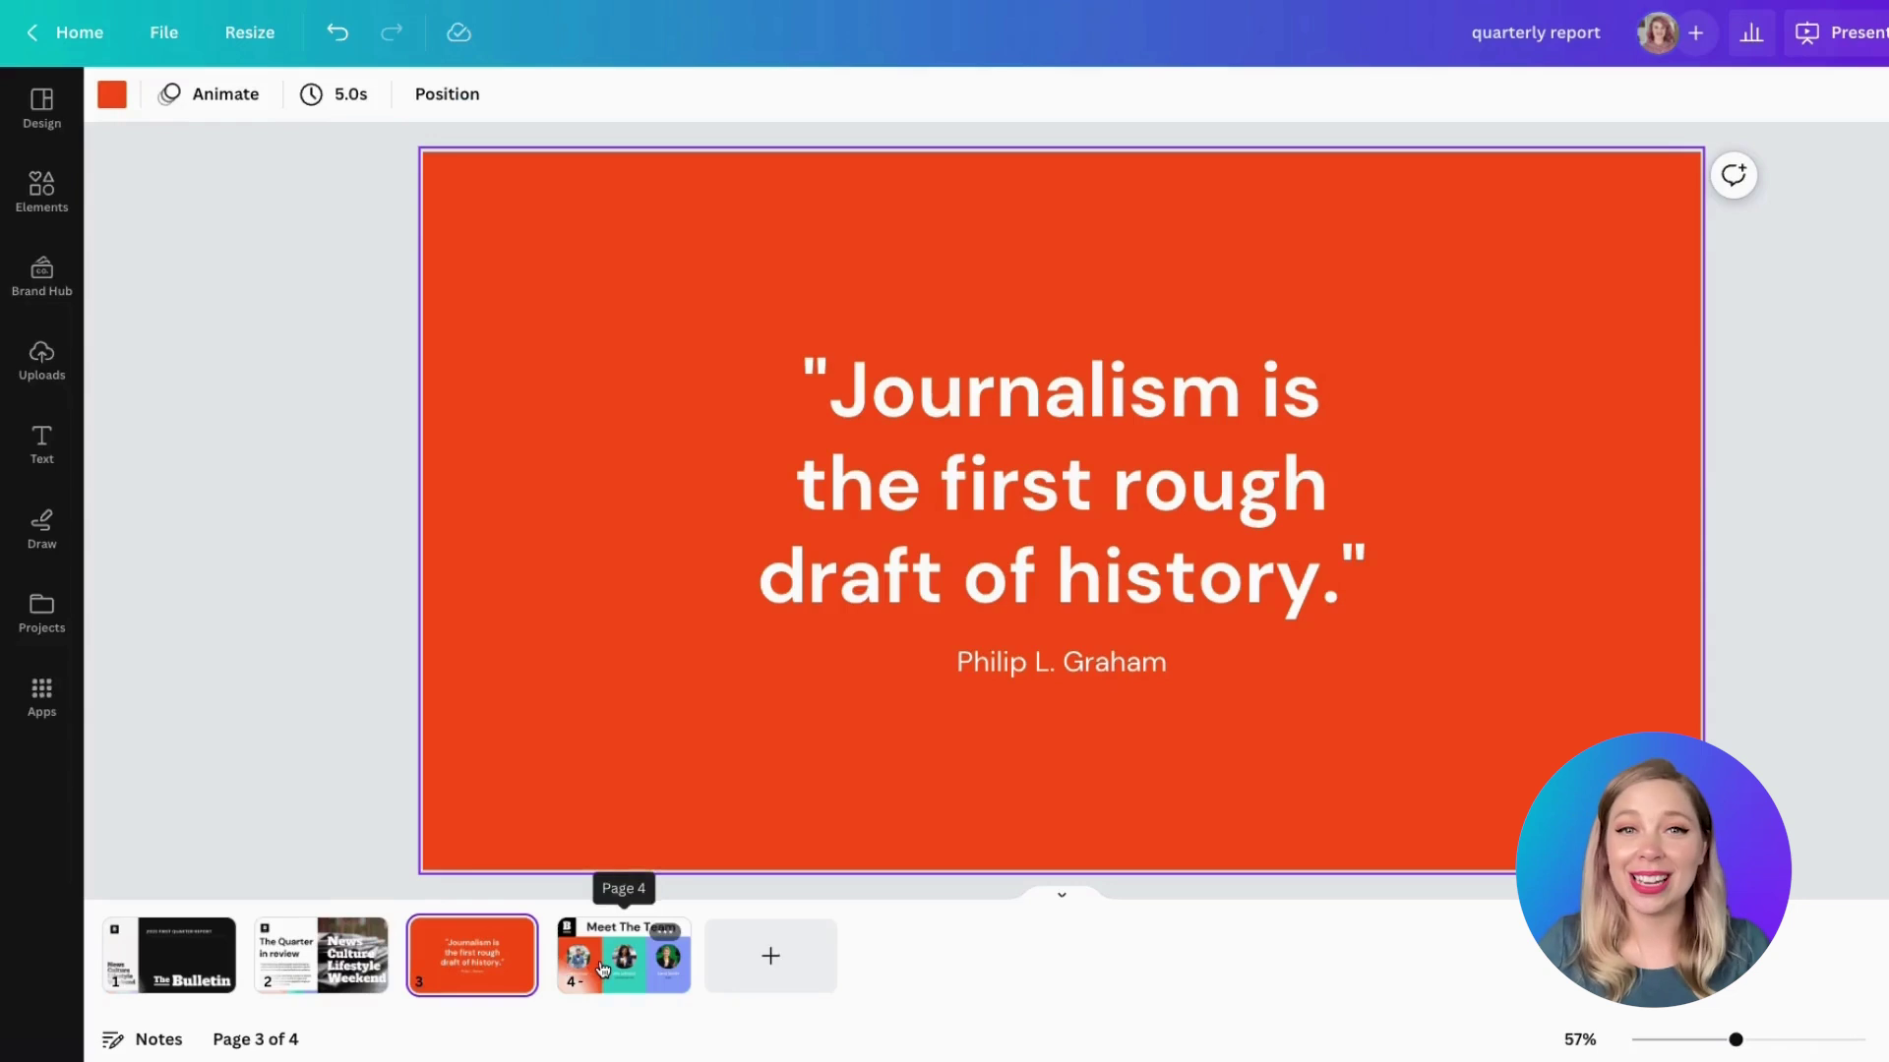
{"action": "left_click", "coordinate": [604, 971]}
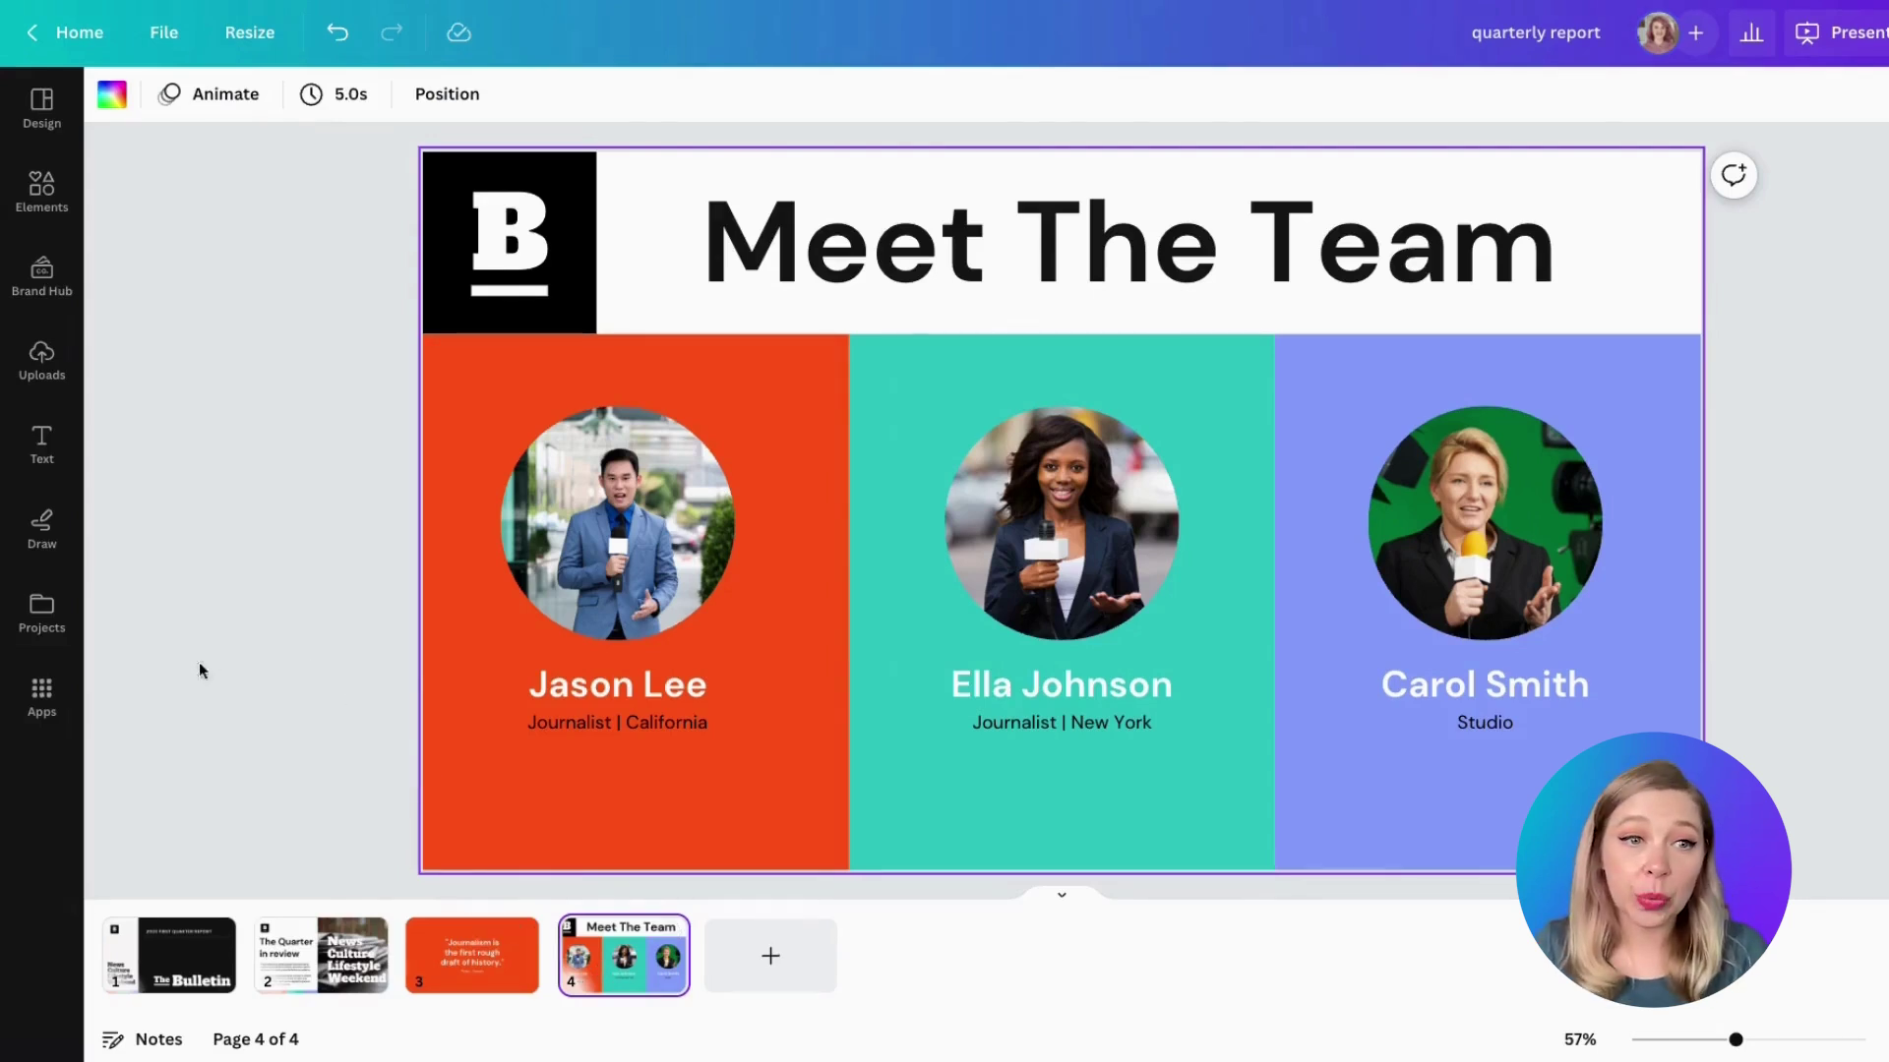
Step: Find the Translate app by searching Apps for 'tr', and open it
{"action": "left_click", "coordinate": [42, 696]}
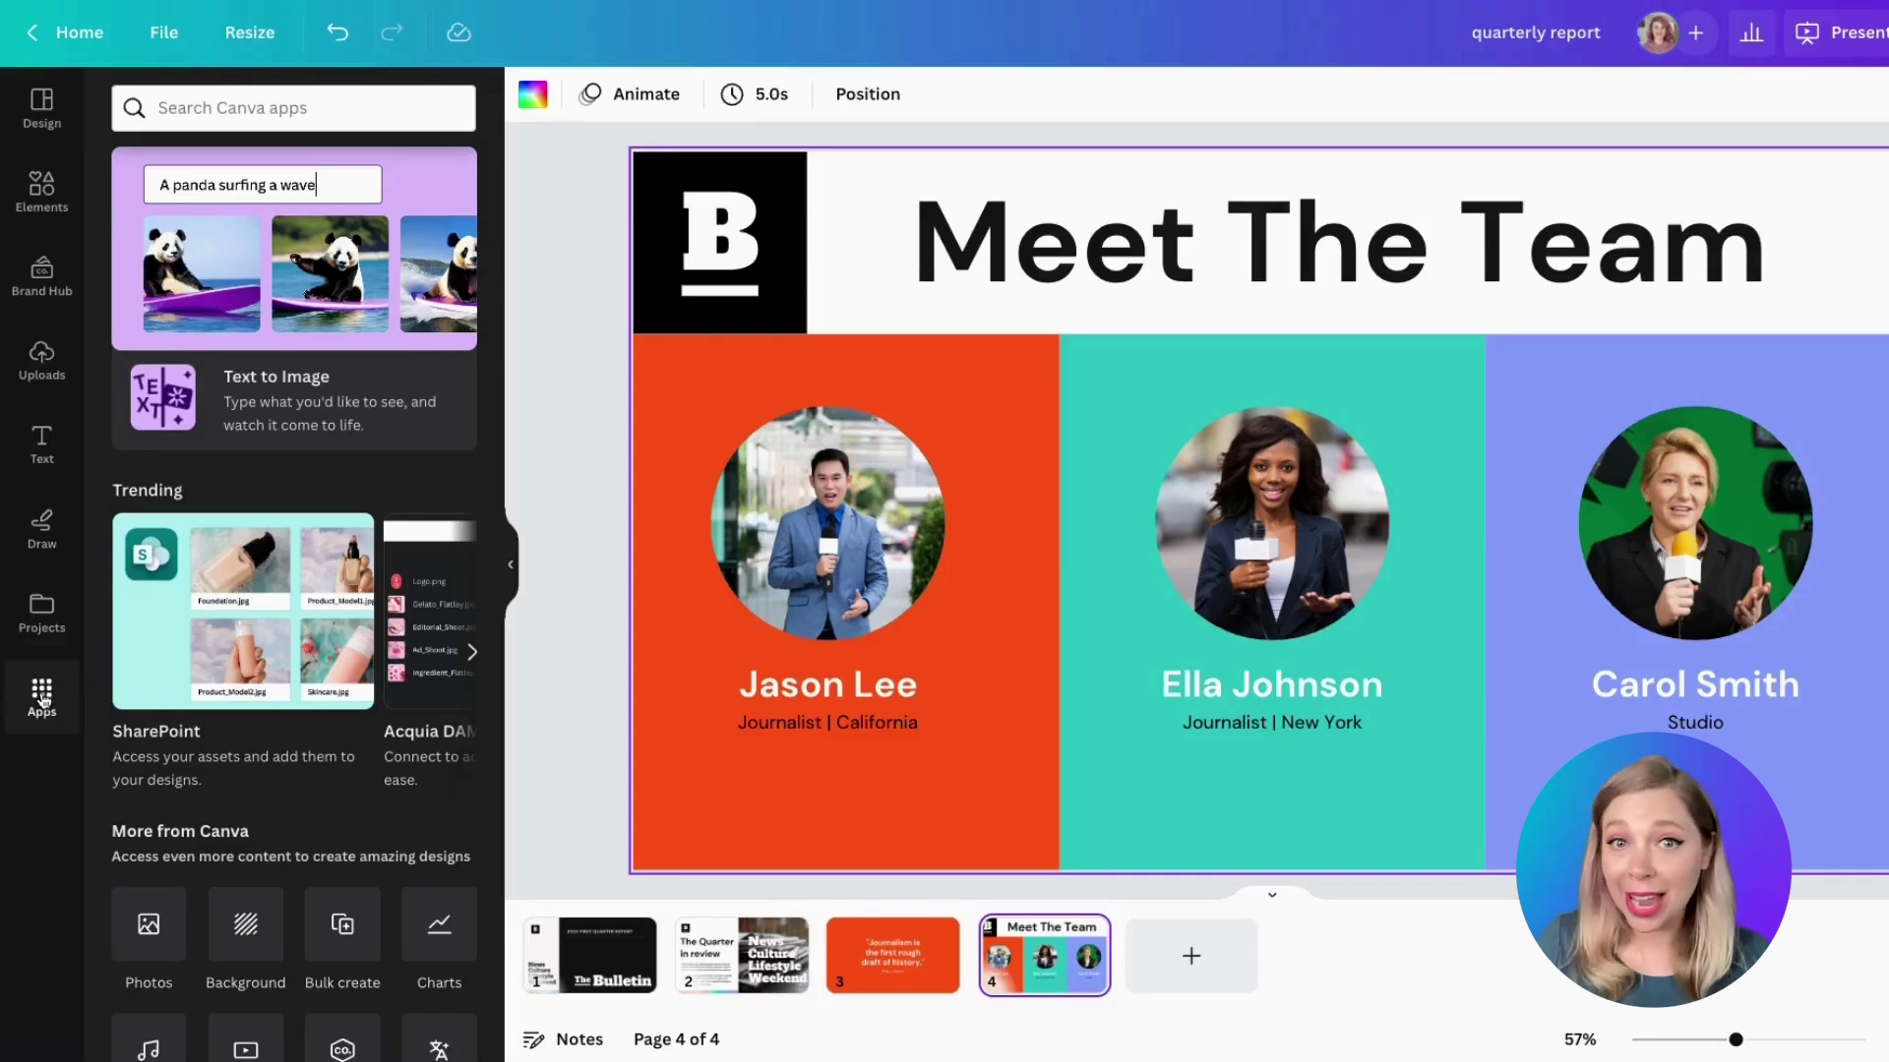
{"action": "scroll", "coordinate": [489, 1007], "scroll_direction": "down", "scroll_amount": 2}
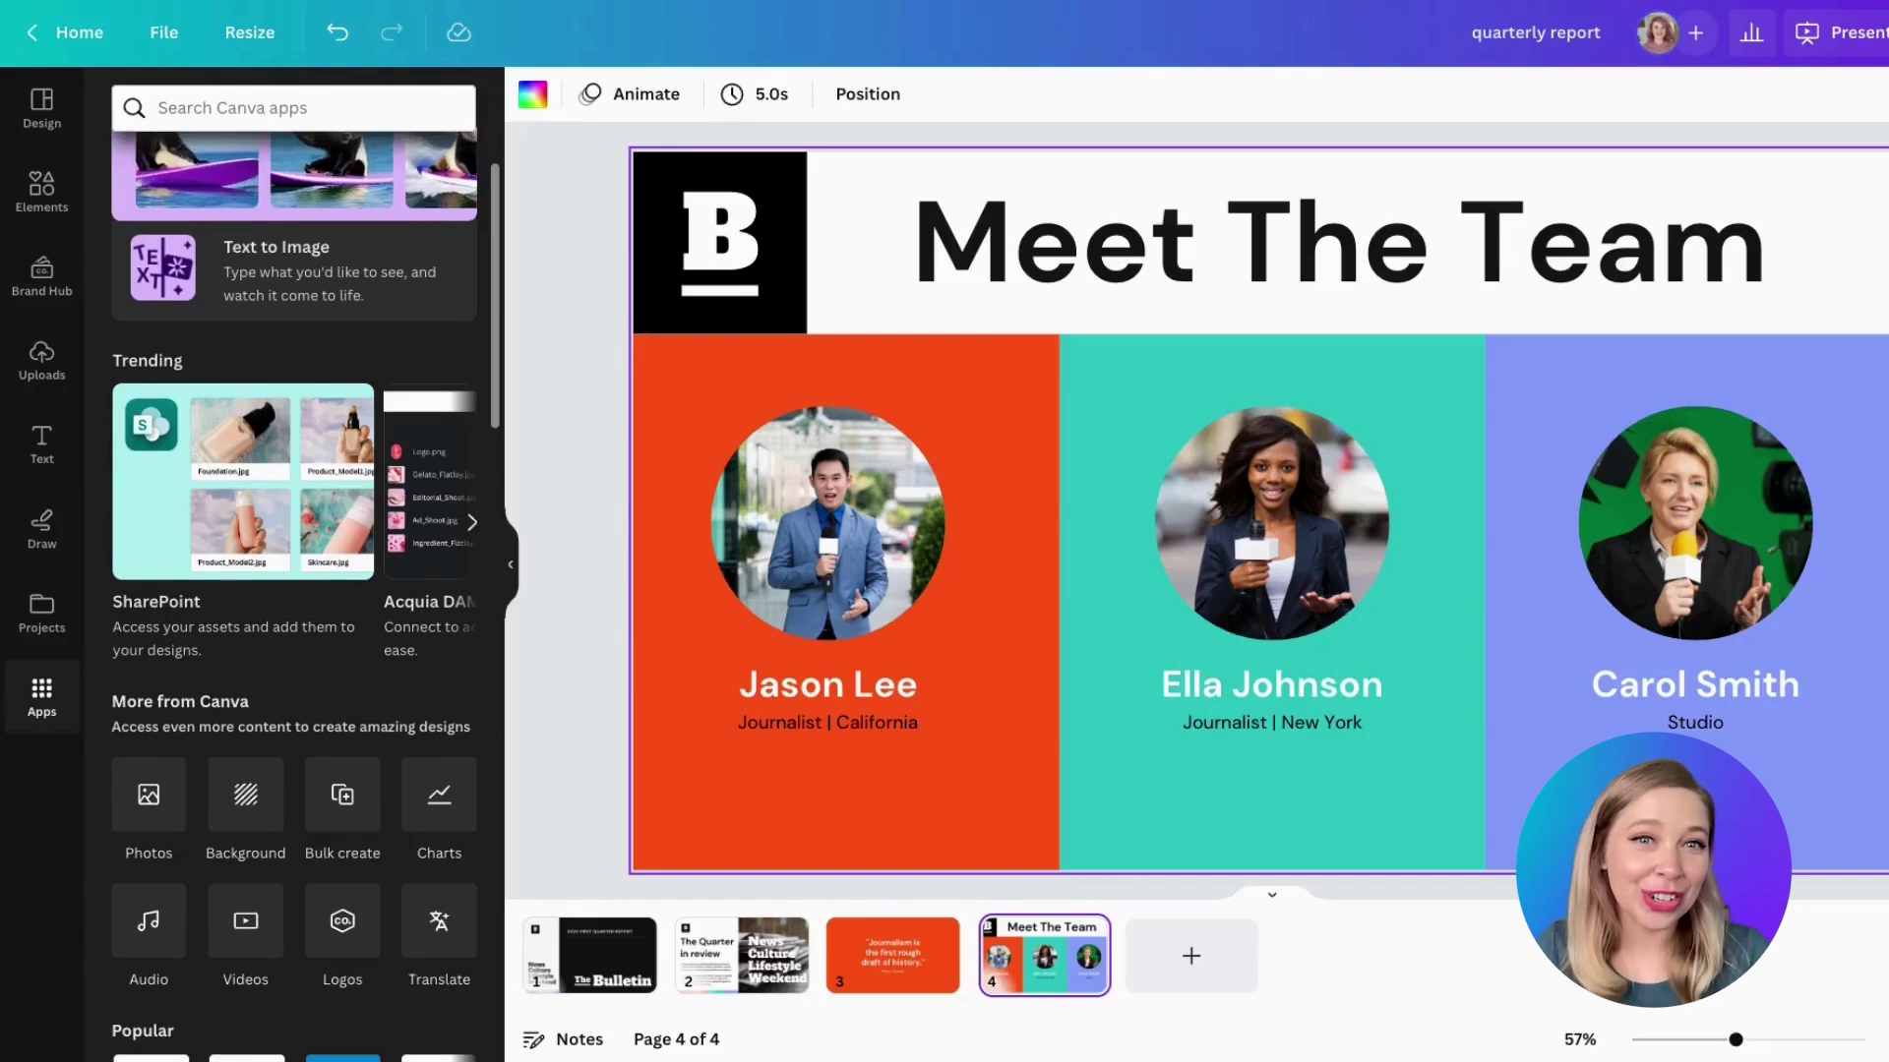
{"action": "left_click", "coordinate": [318, 101]}
{"action": "type", "text": "translate"}
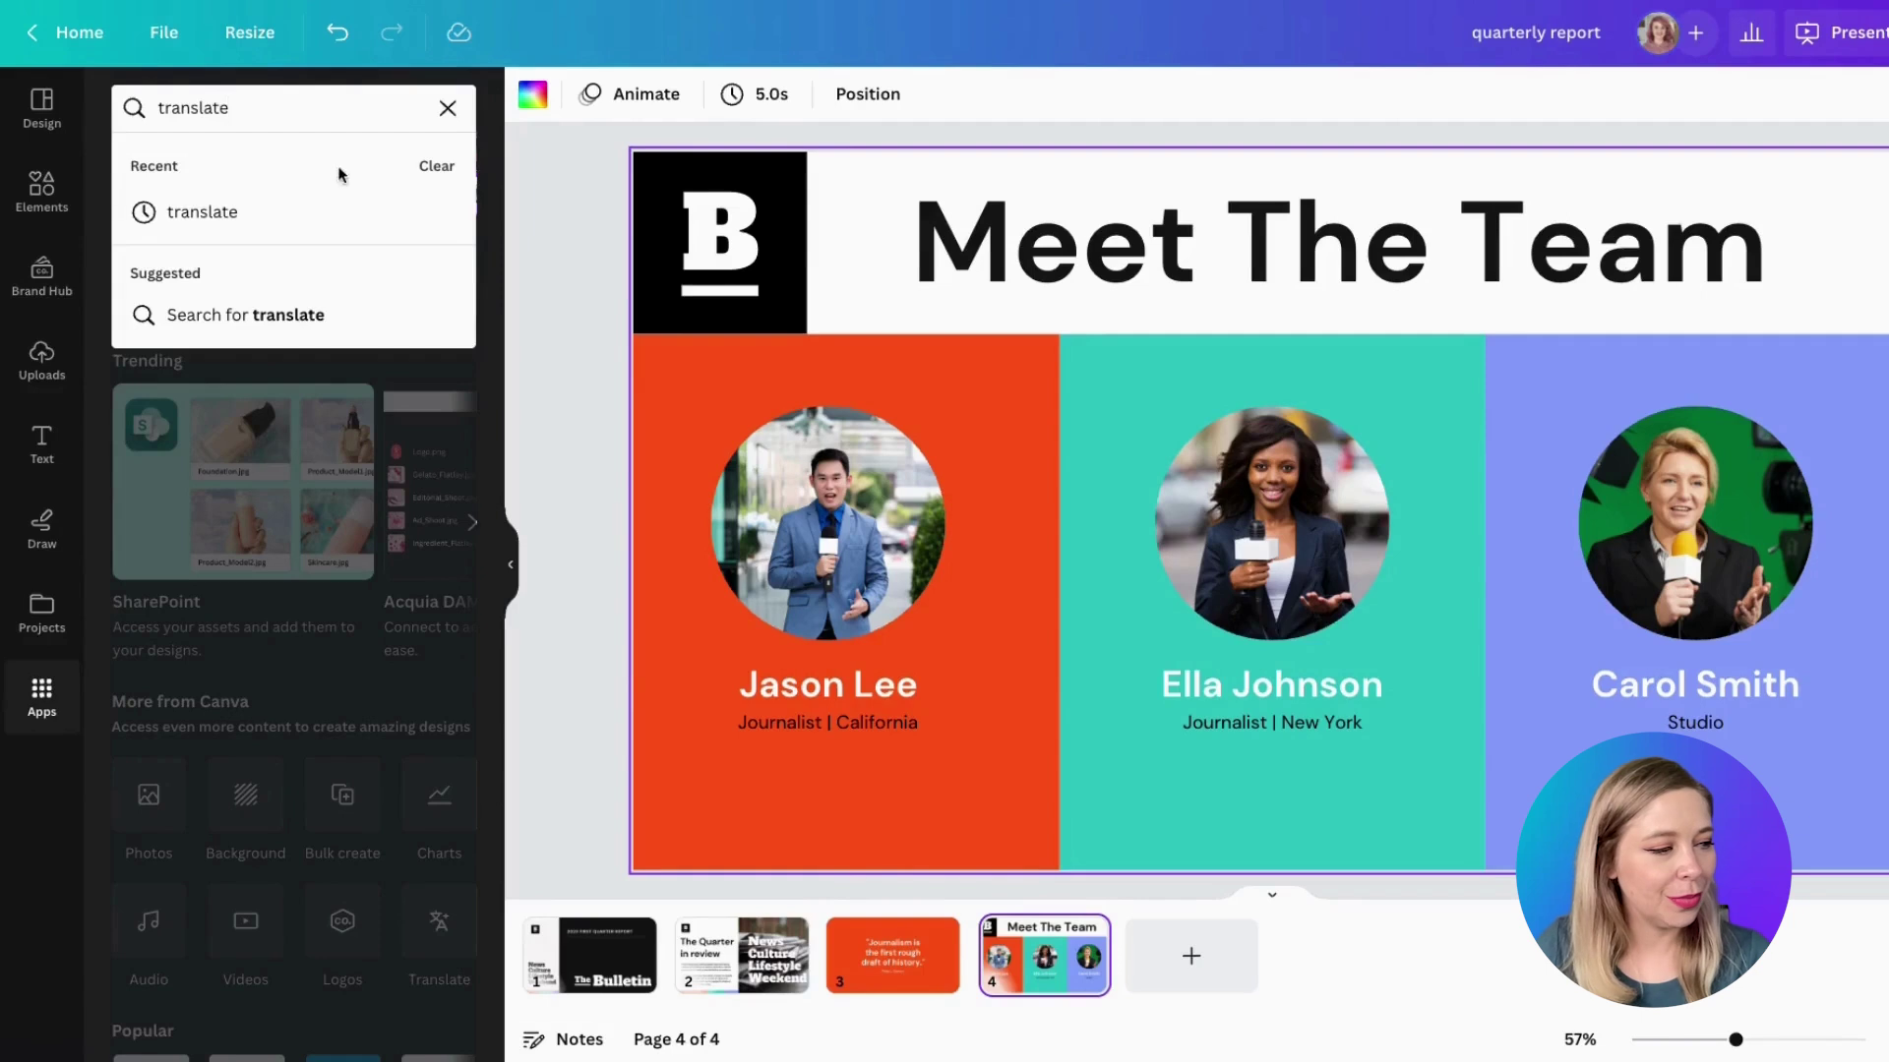
{"action": "left_click", "coordinate": [240, 211]}
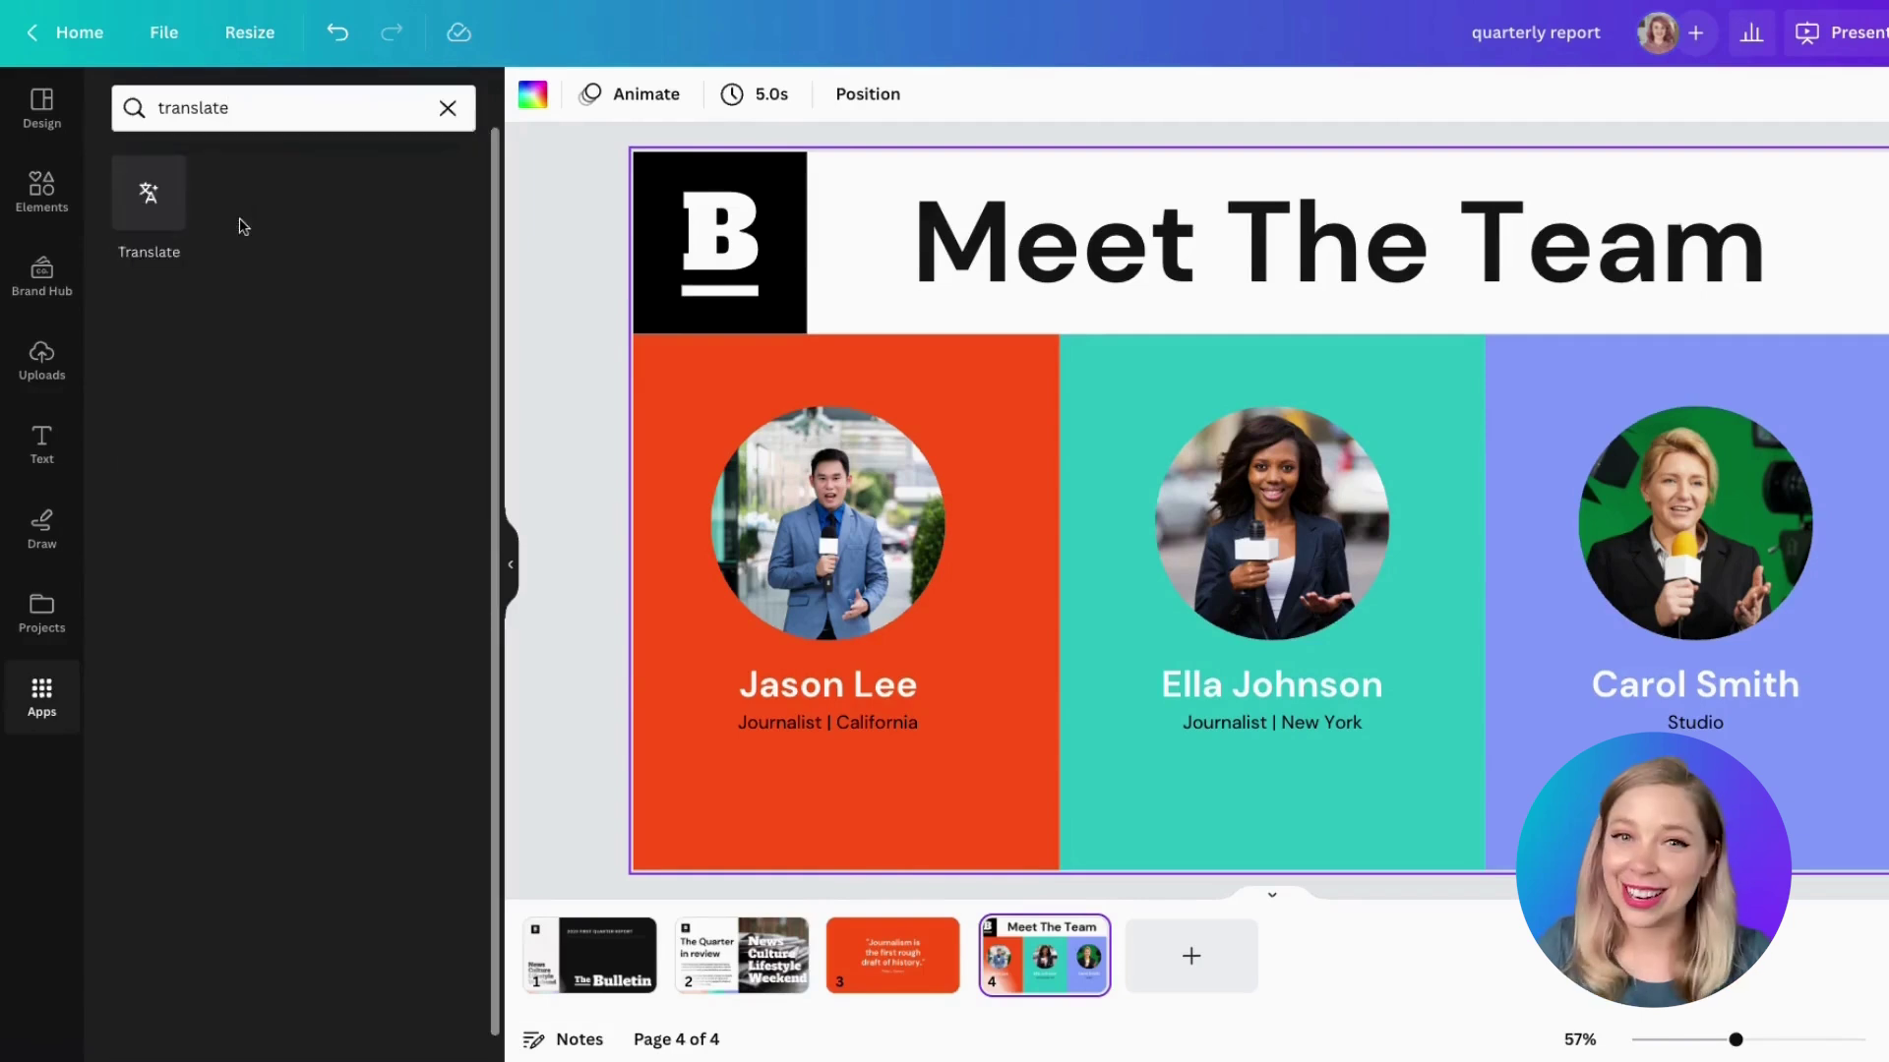
{"action": "left_click", "coordinate": [142, 195]}
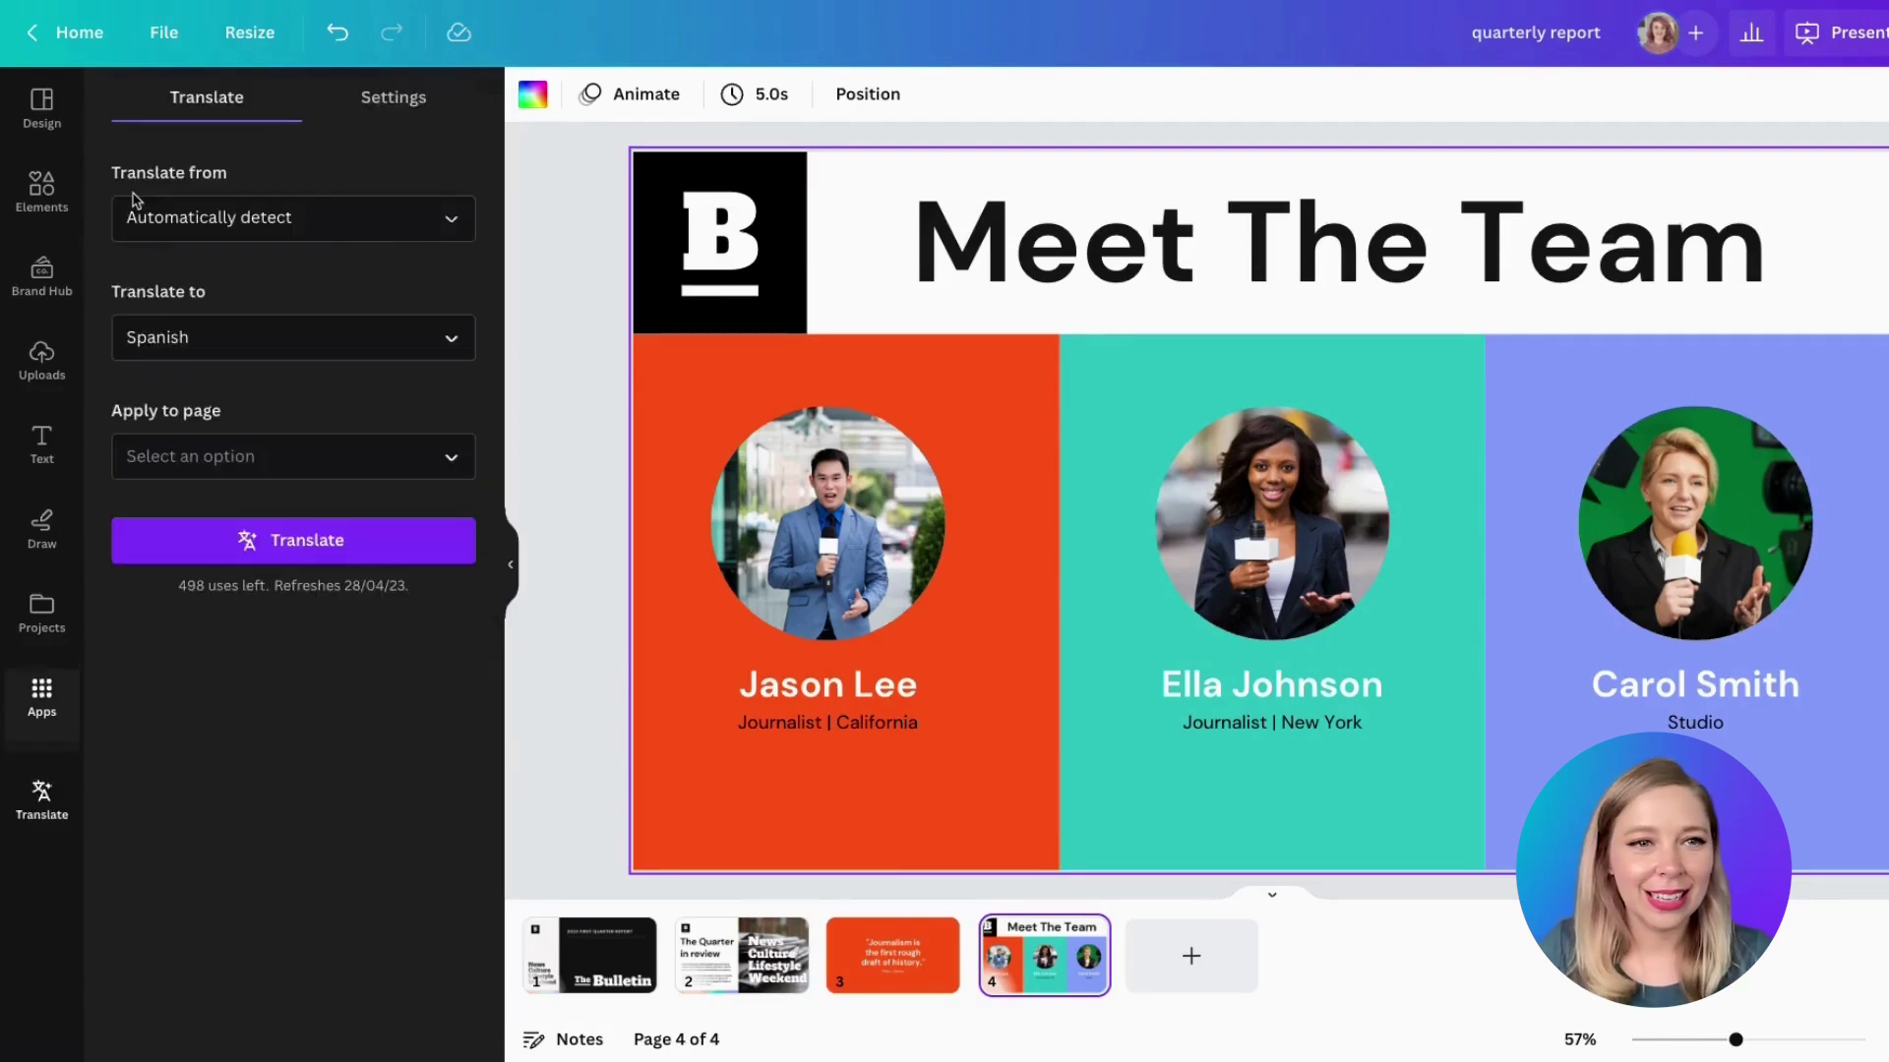
{"action": "left_click", "coordinate": [411, 102]}
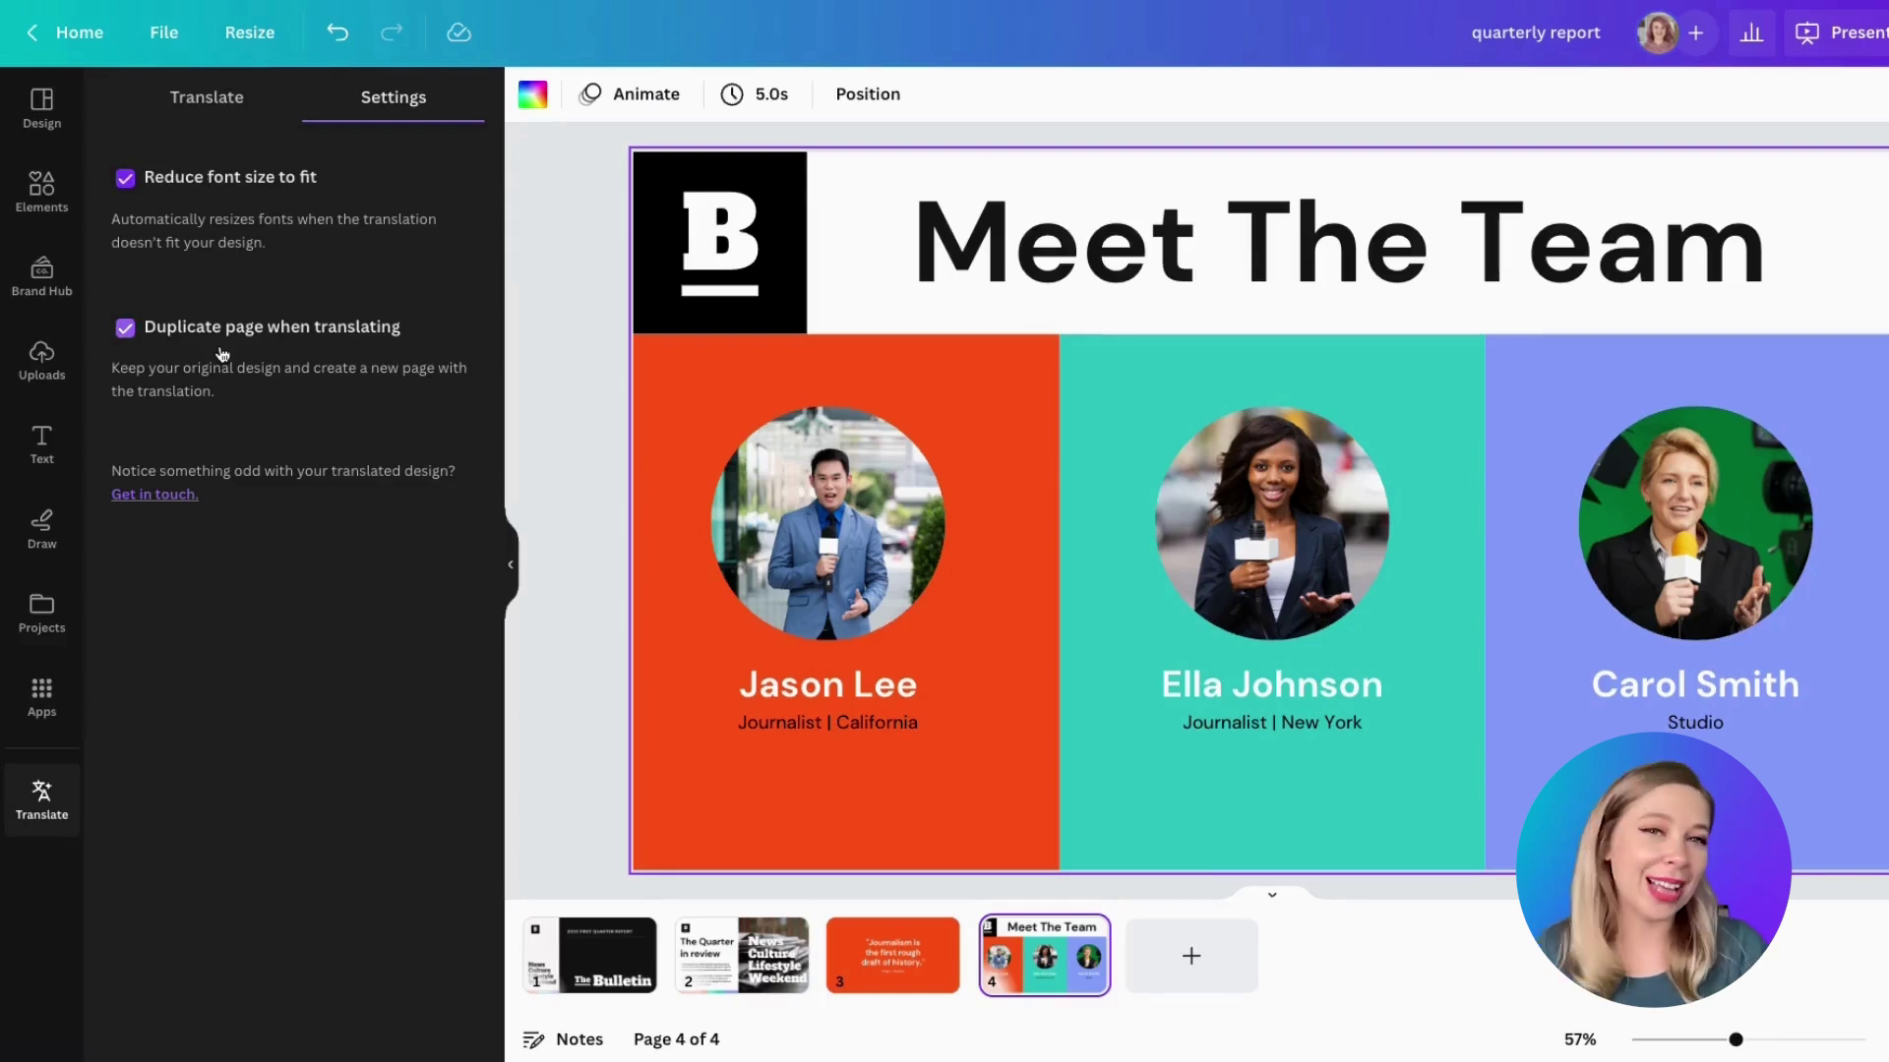
{"action": "left_click", "coordinate": [211, 106]}
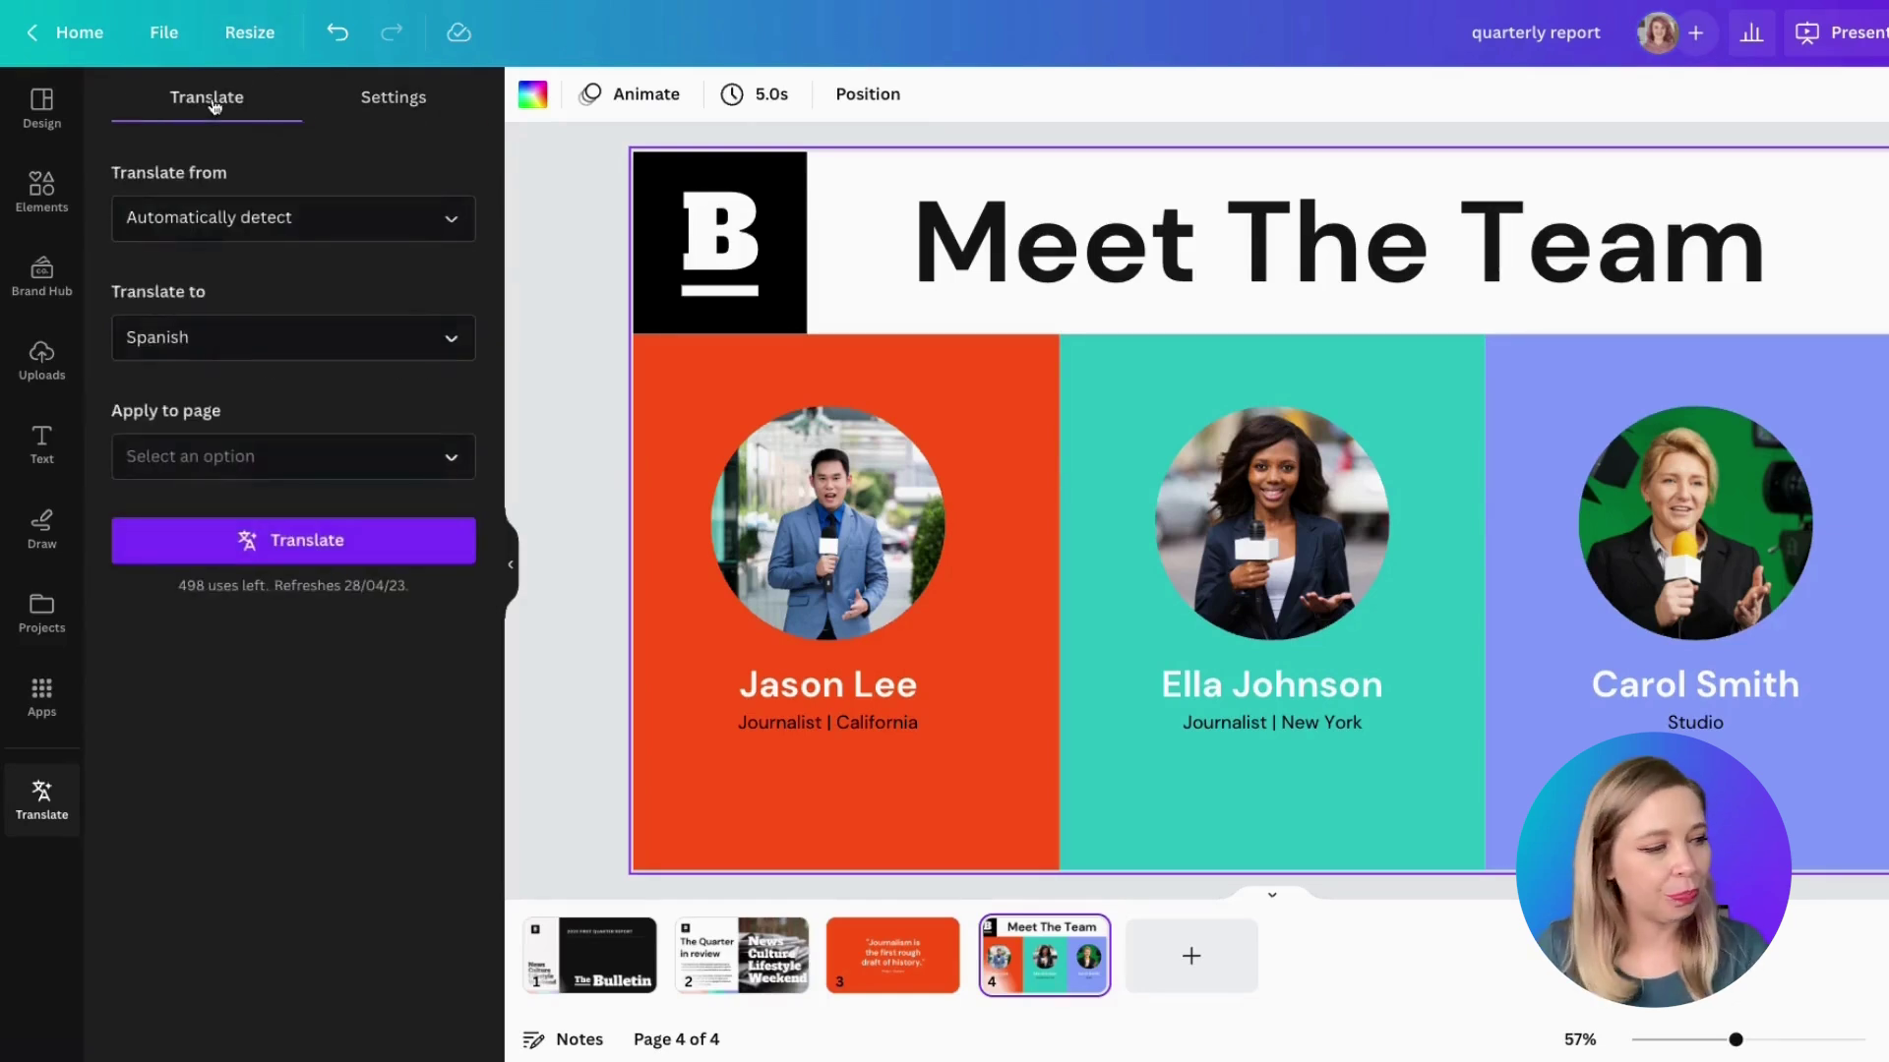
{"action": "left_click", "coordinate": [269, 227]}
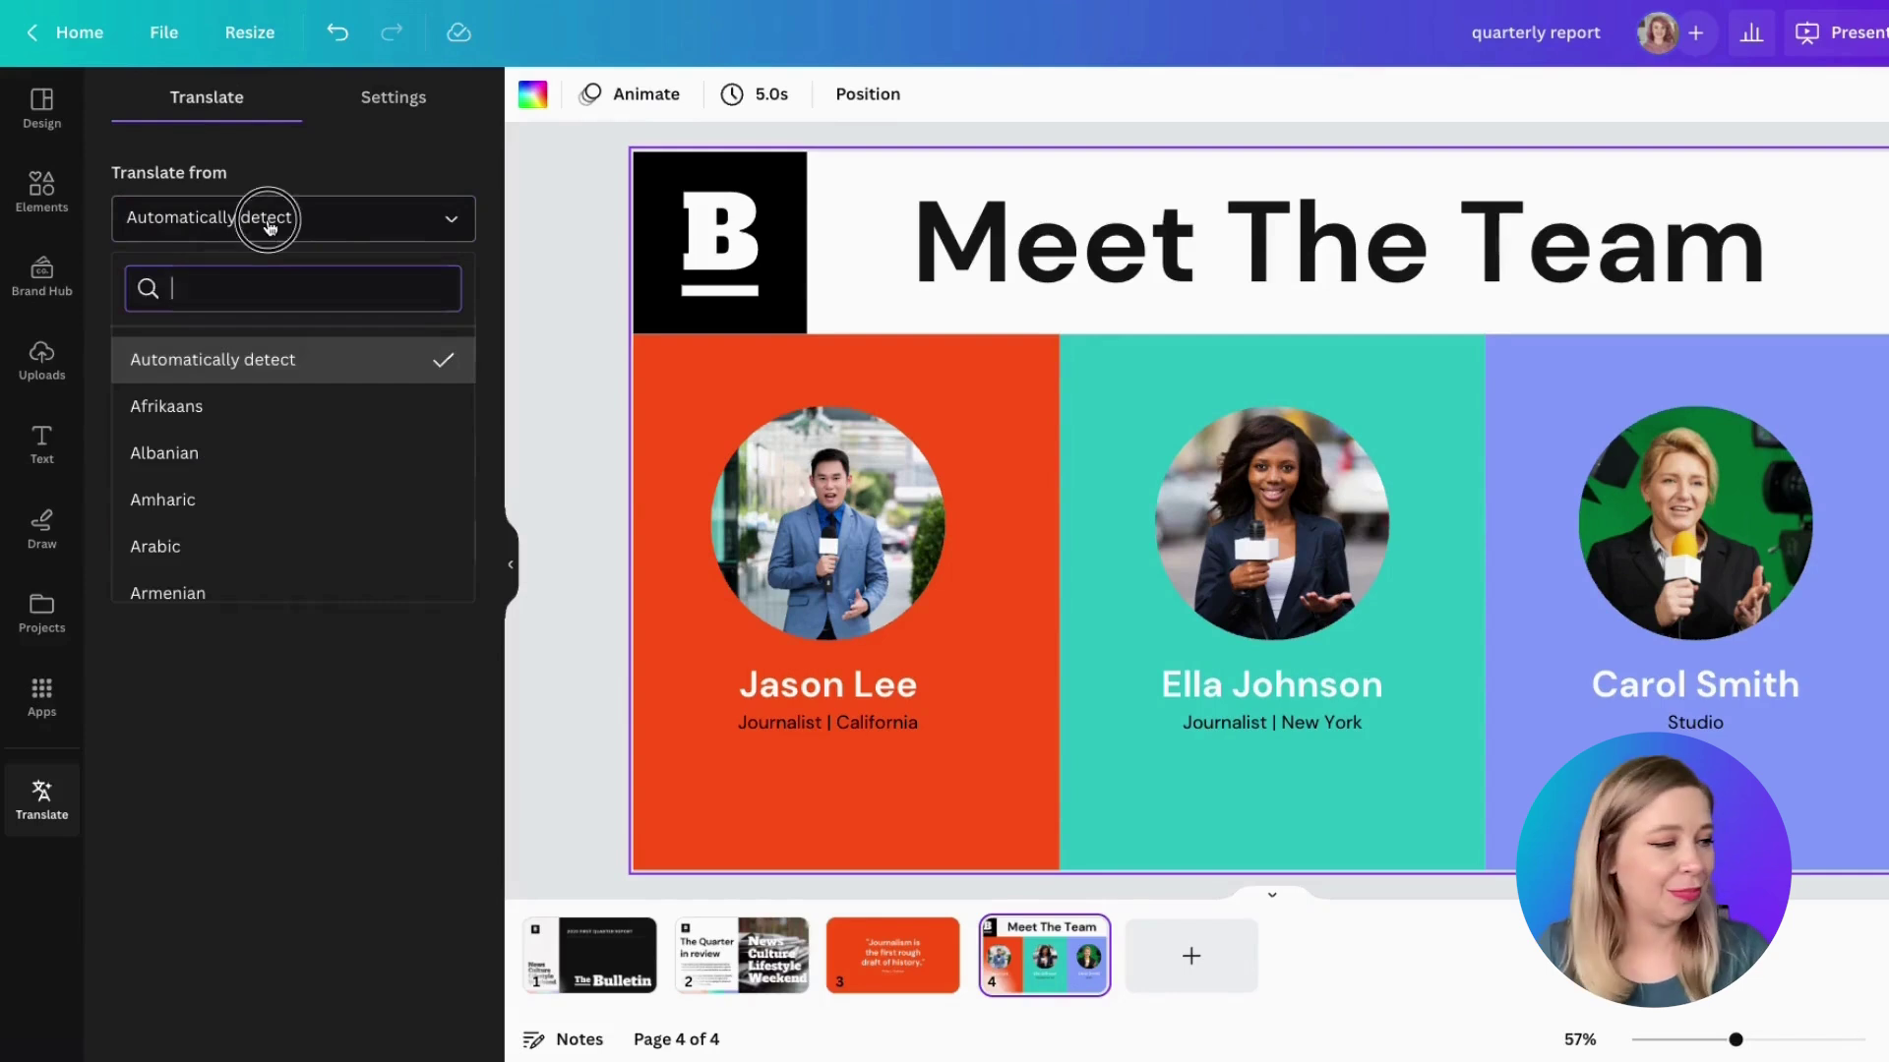
{"action": "left_click", "coordinate": [269, 227]}
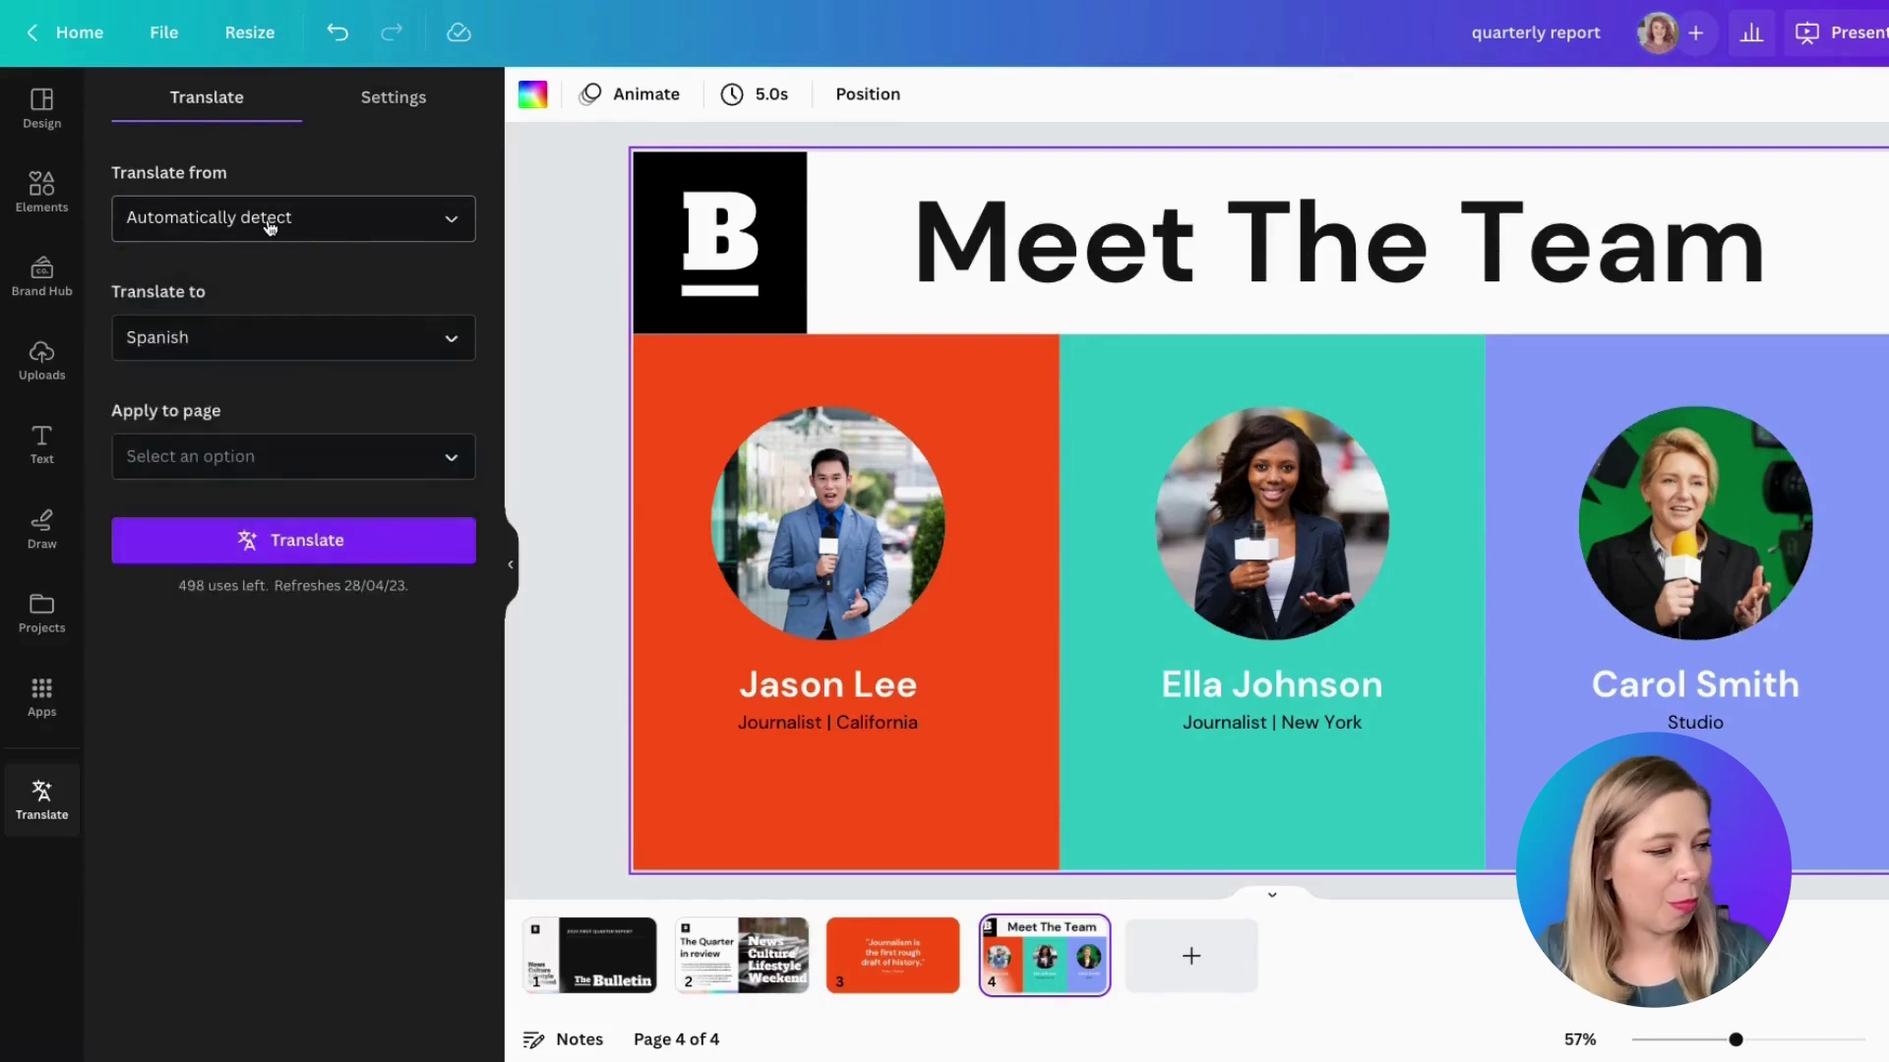
{"action": "left_click", "coordinate": [216, 345]}
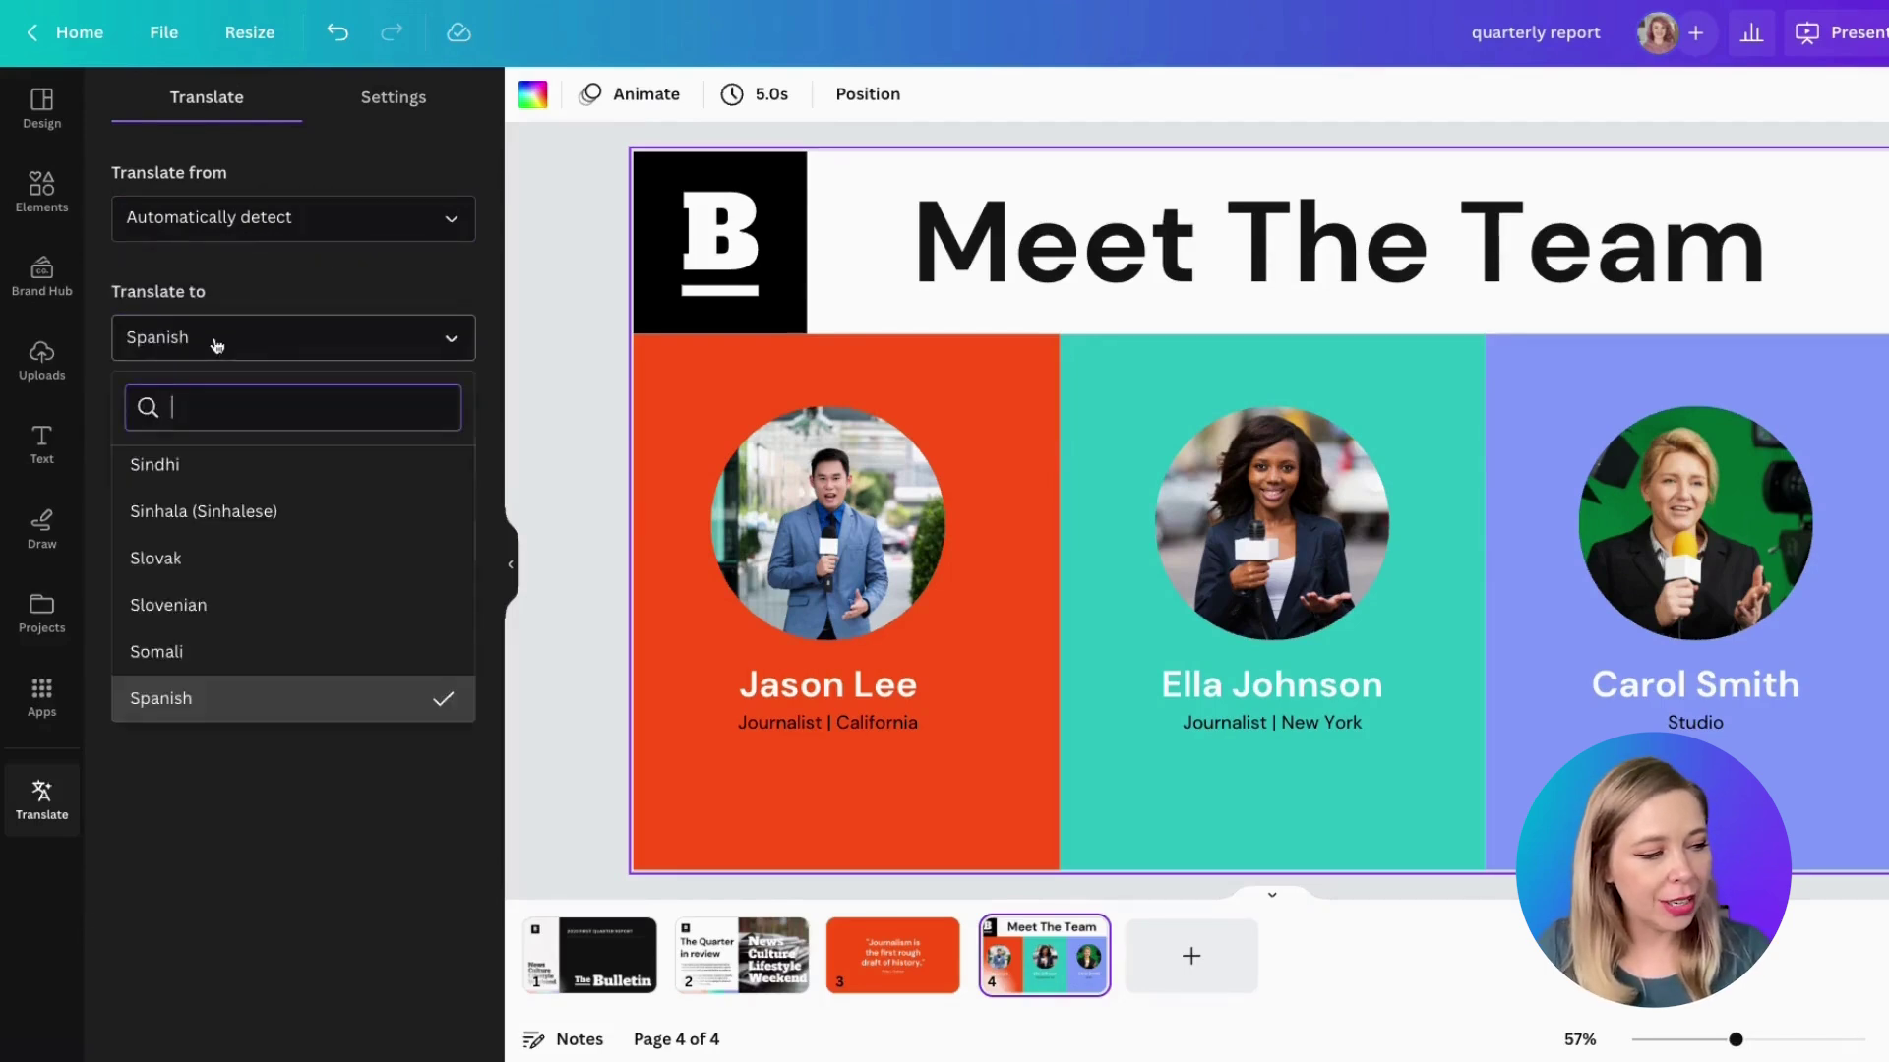
{"action": "scroll", "coordinate": [262, 548], "scroll_direction": "down", "scroll_amount": 2}
{"action": "scroll", "coordinate": [262, 551], "scroll_direction": "up", "scroll_amount": 4}
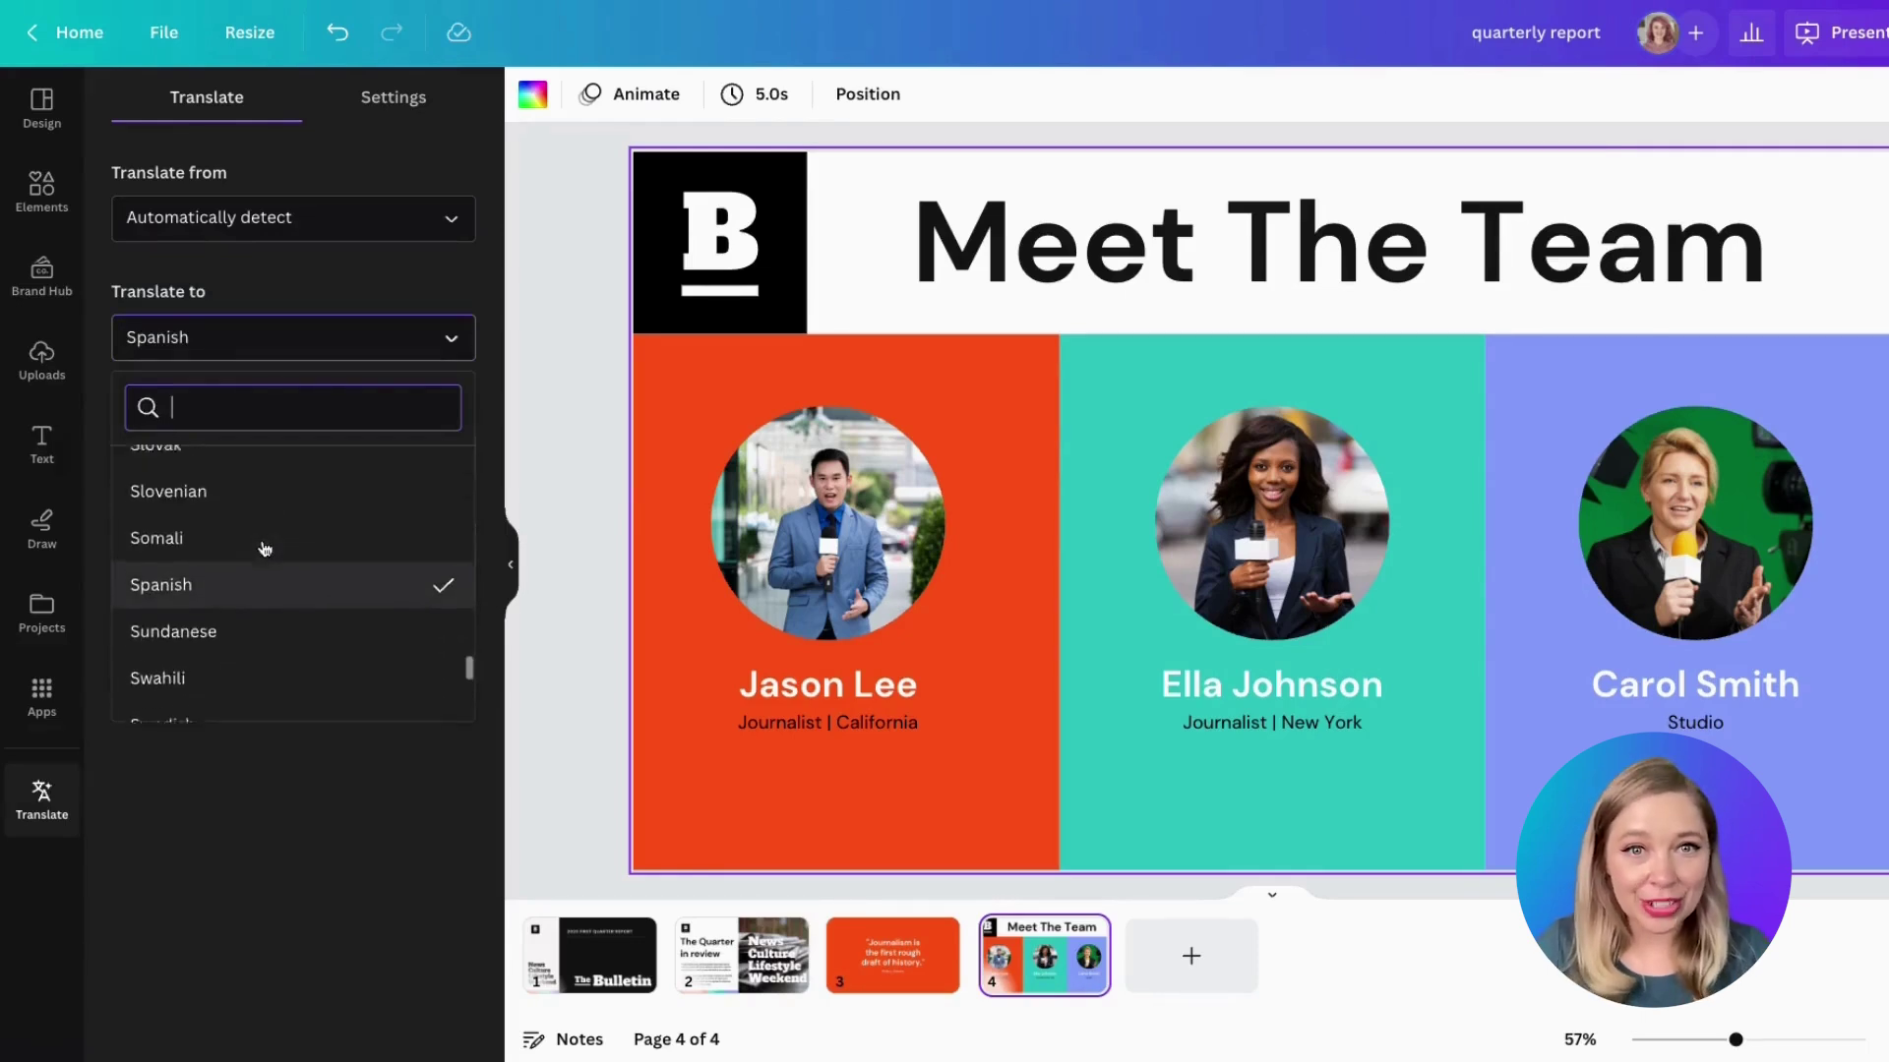
{"action": "scroll", "coordinate": [263, 550], "scroll_direction": "up", "scroll_amount": 6}
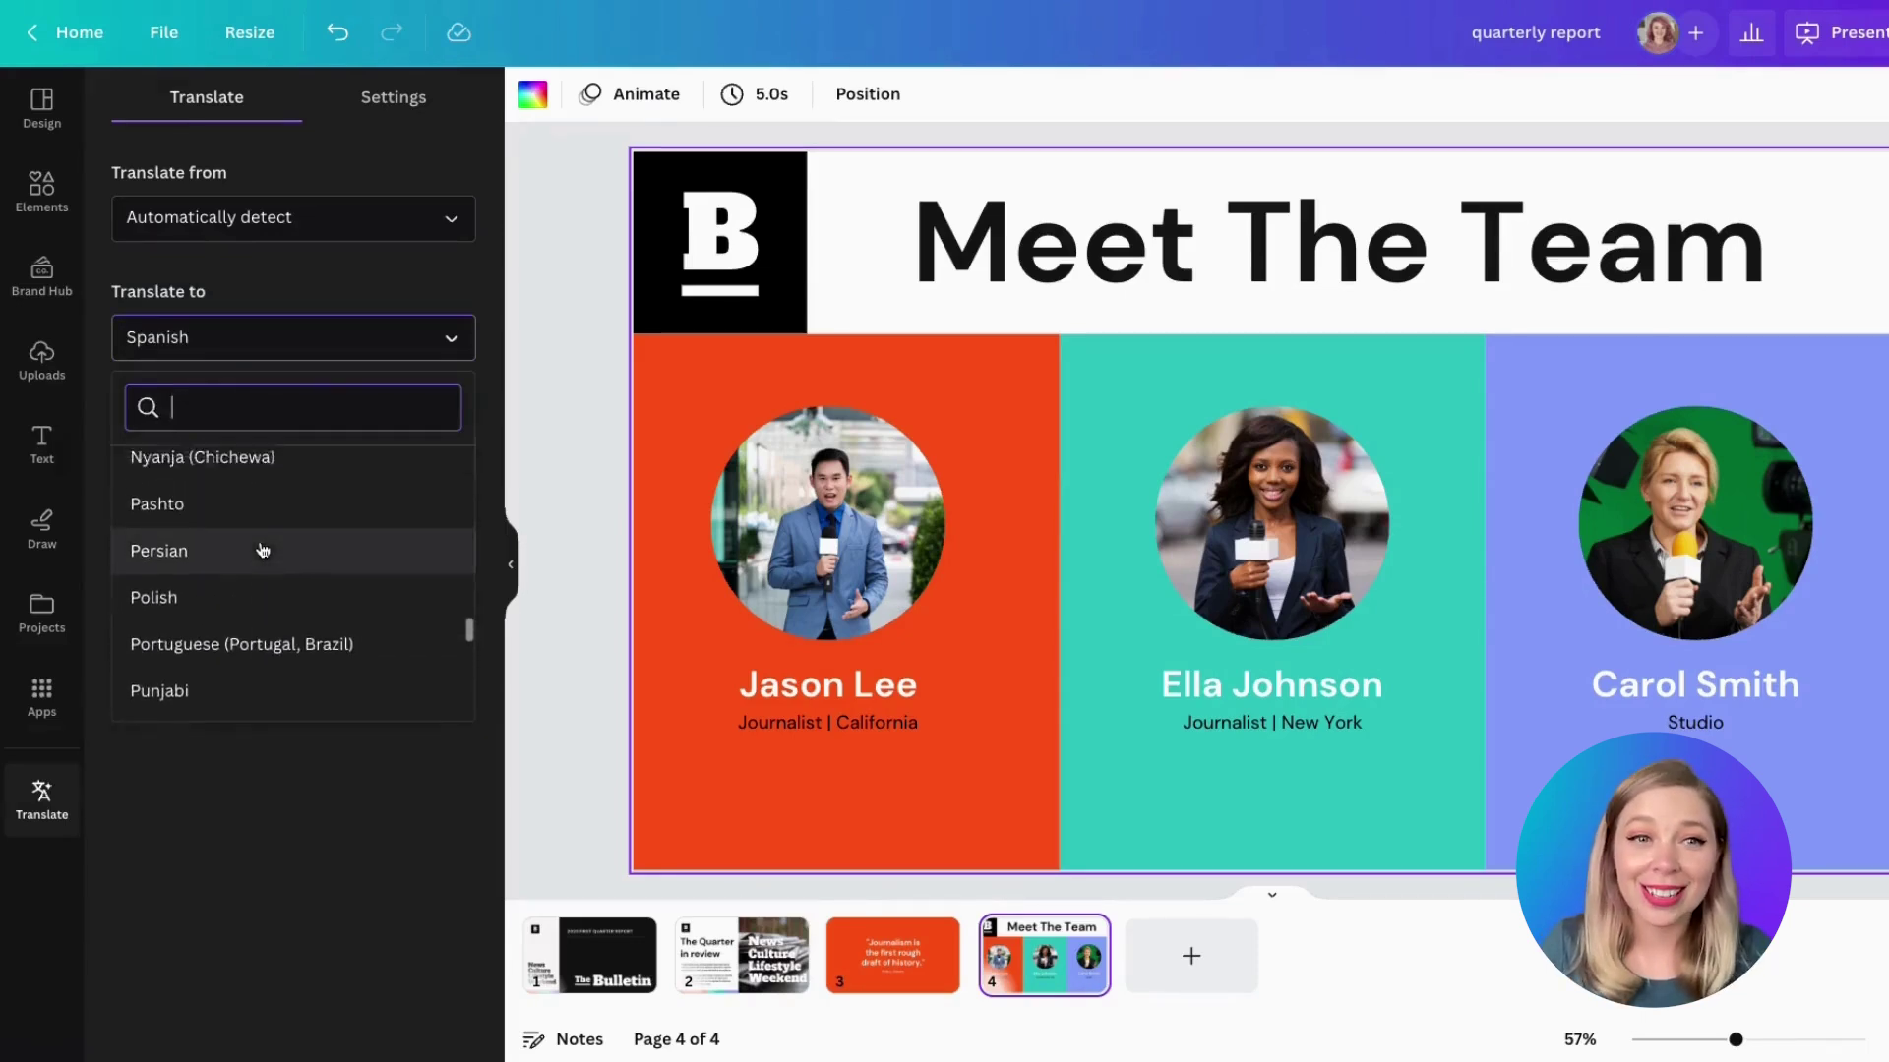
{"action": "scroll", "coordinate": [262, 550], "scroll_direction": "up", "scroll_amount": 8}
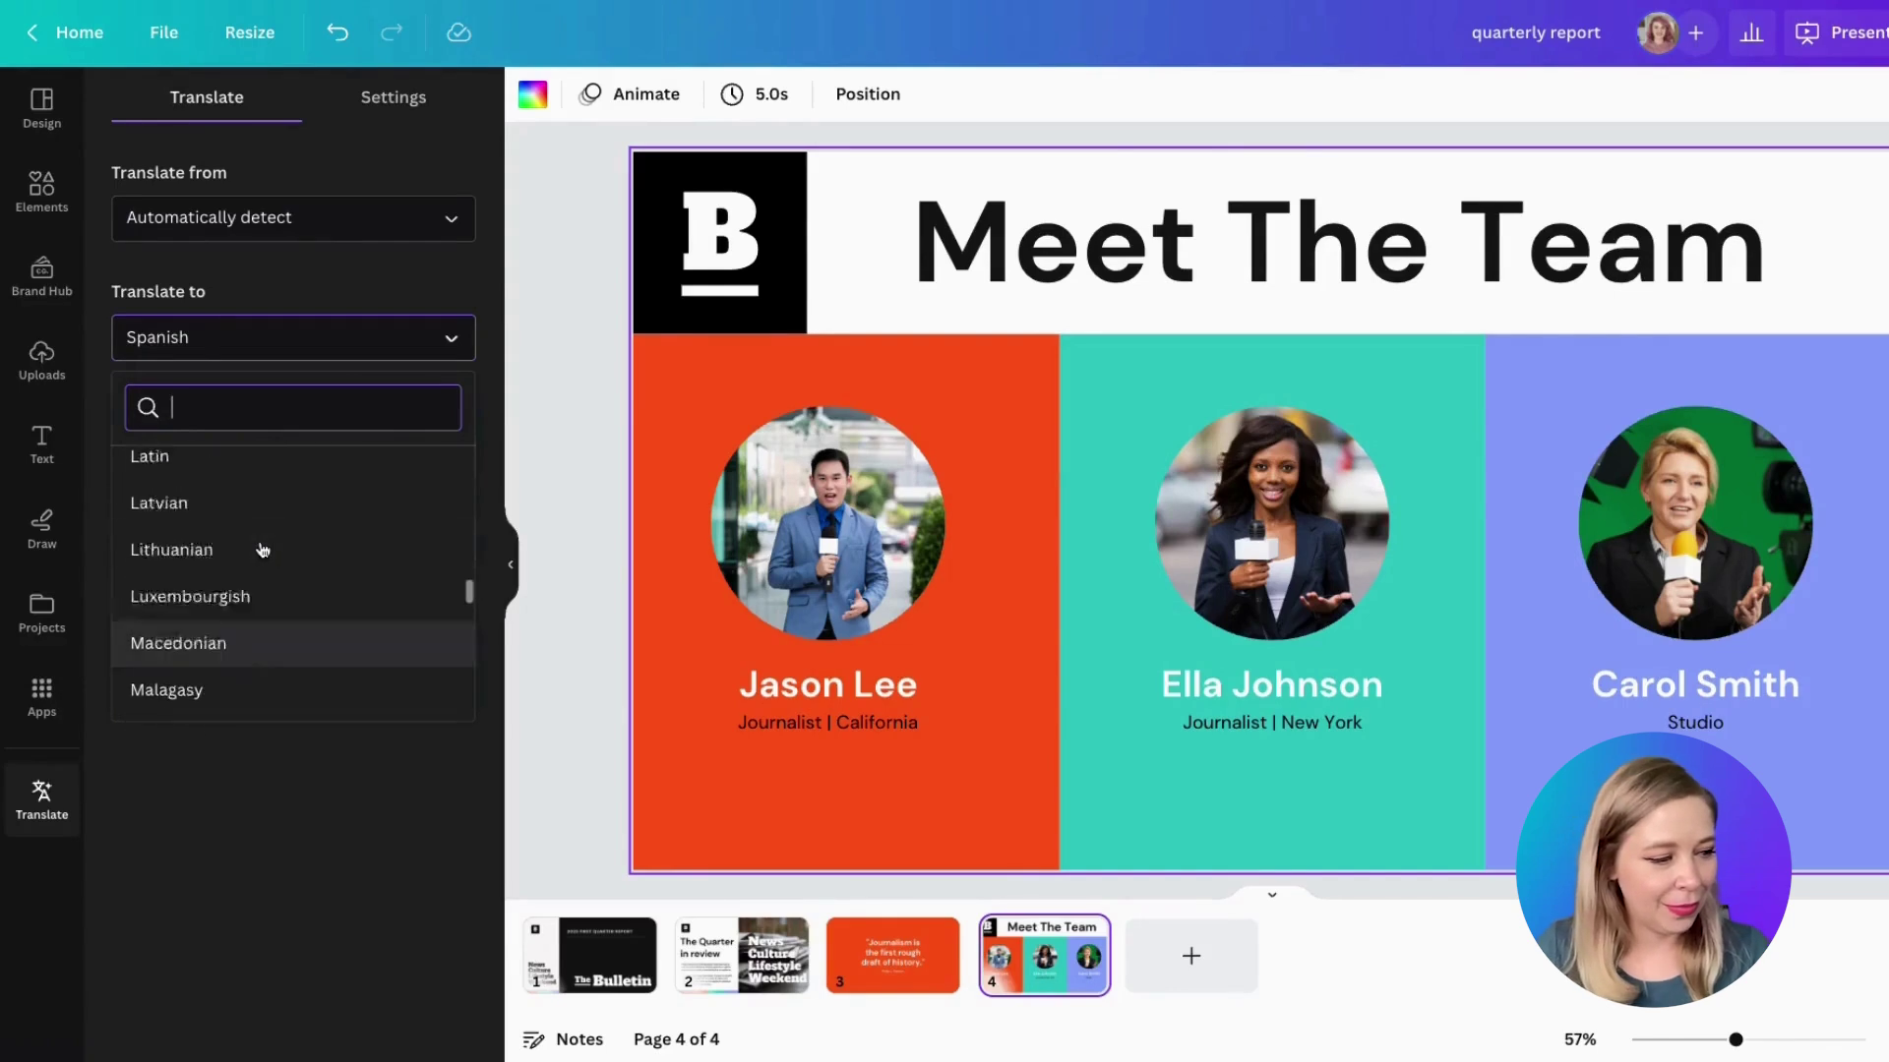
{"action": "left_click", "coordinate": [286, 291]}
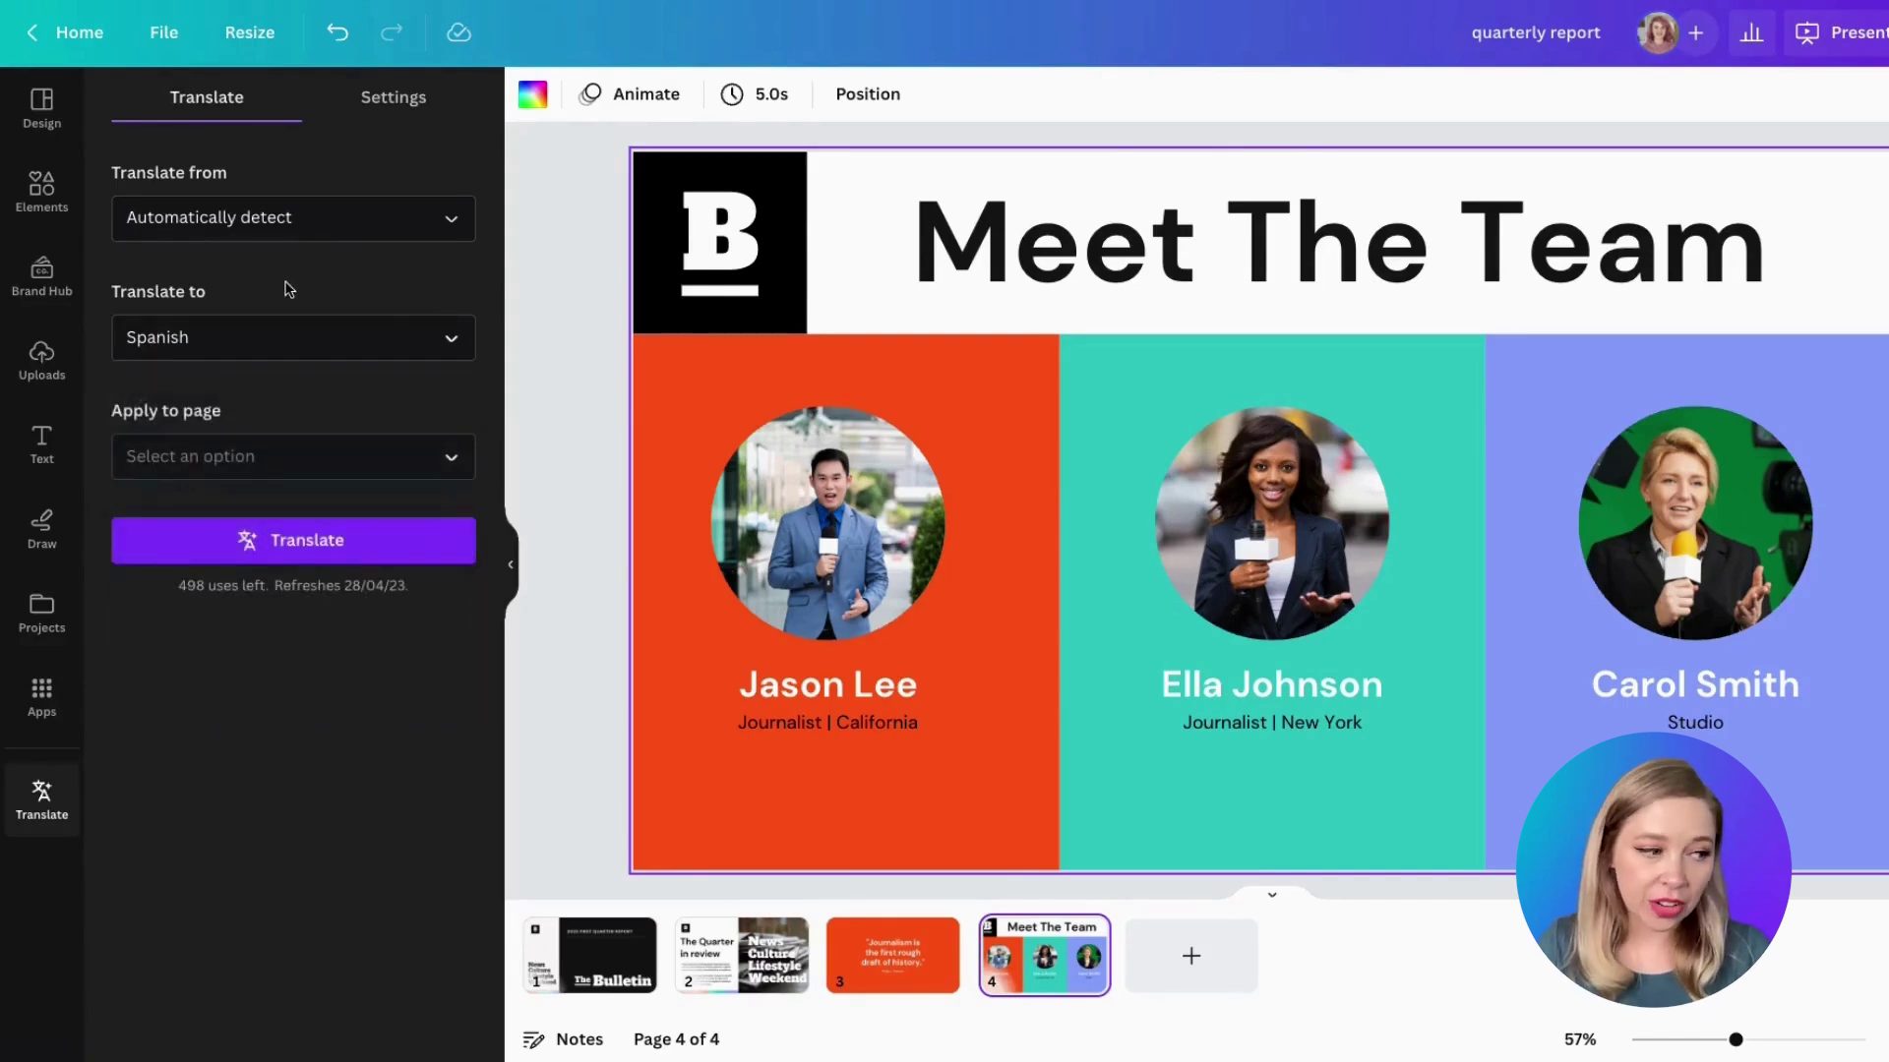
Step: Translate Page 1, The Bulletin title page, into Spanish as a new page
{"action": "left_click", "coordinate": [599, 963]}
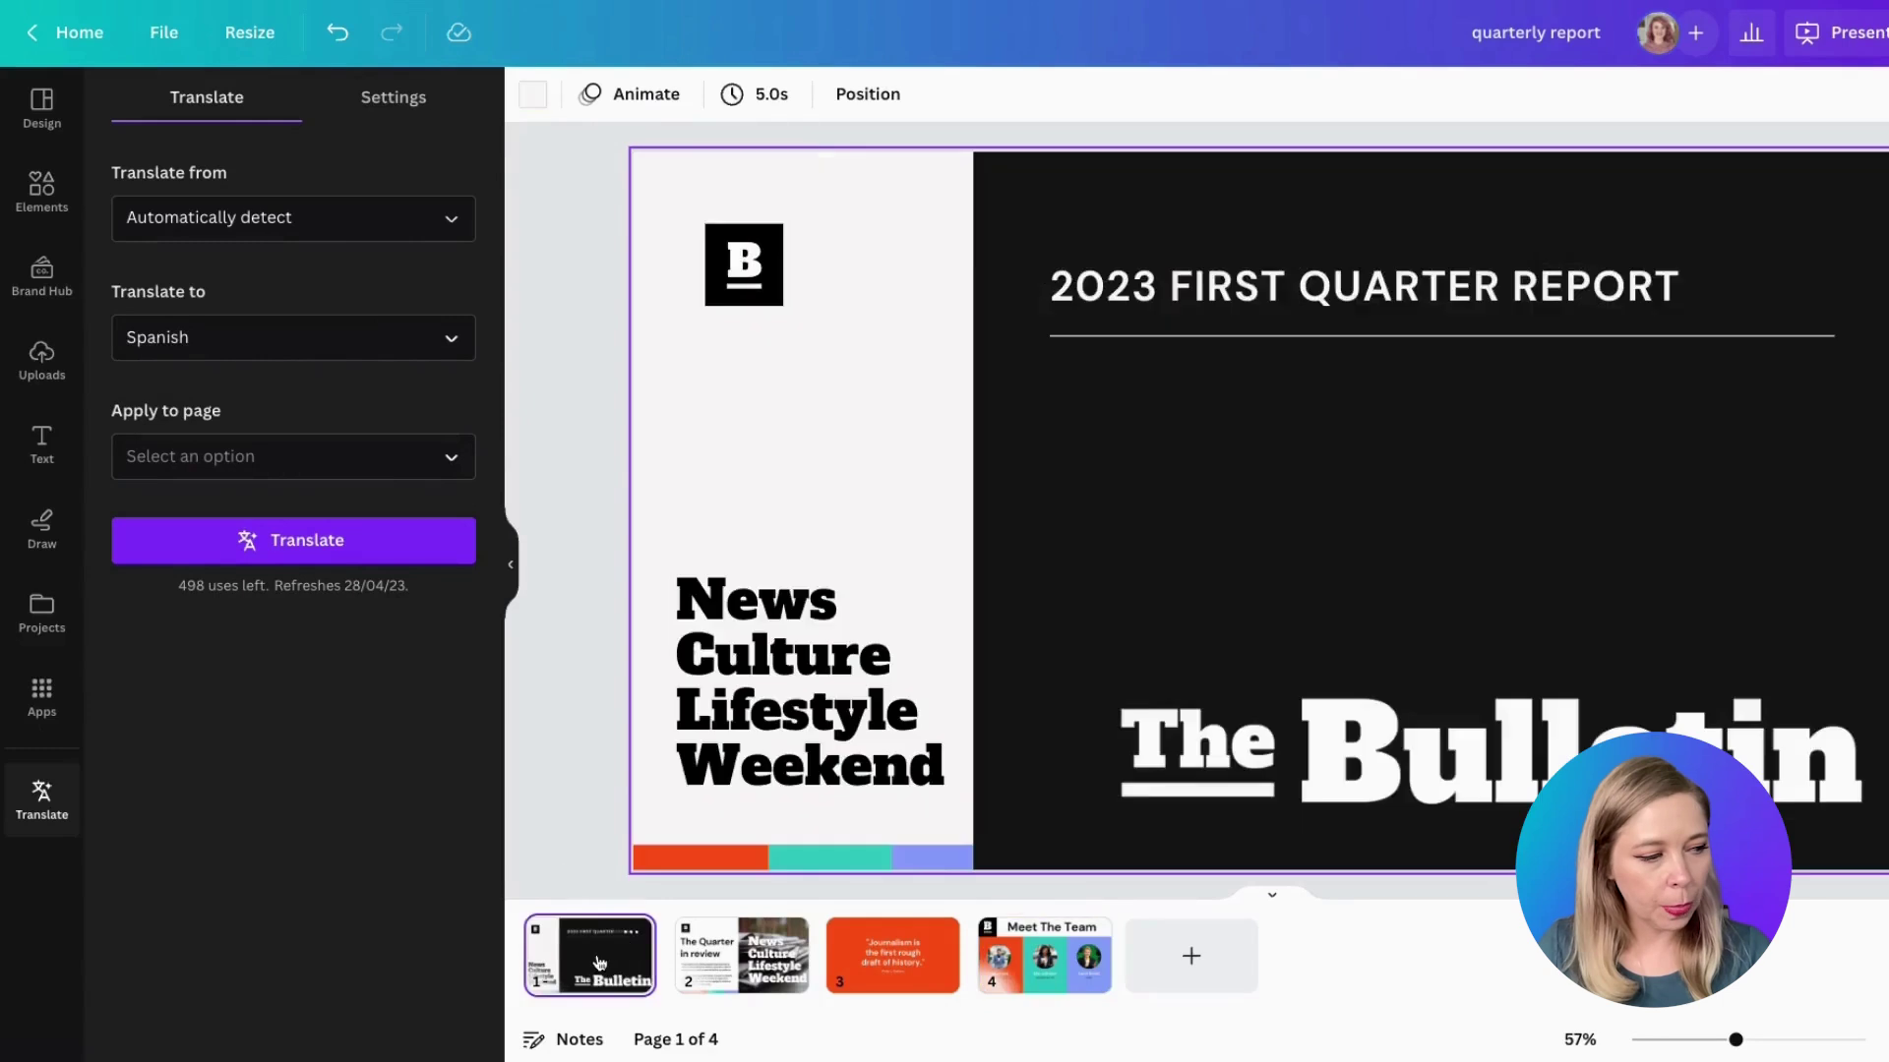
{"action": "left_click", "coordinate": [330, 462]}
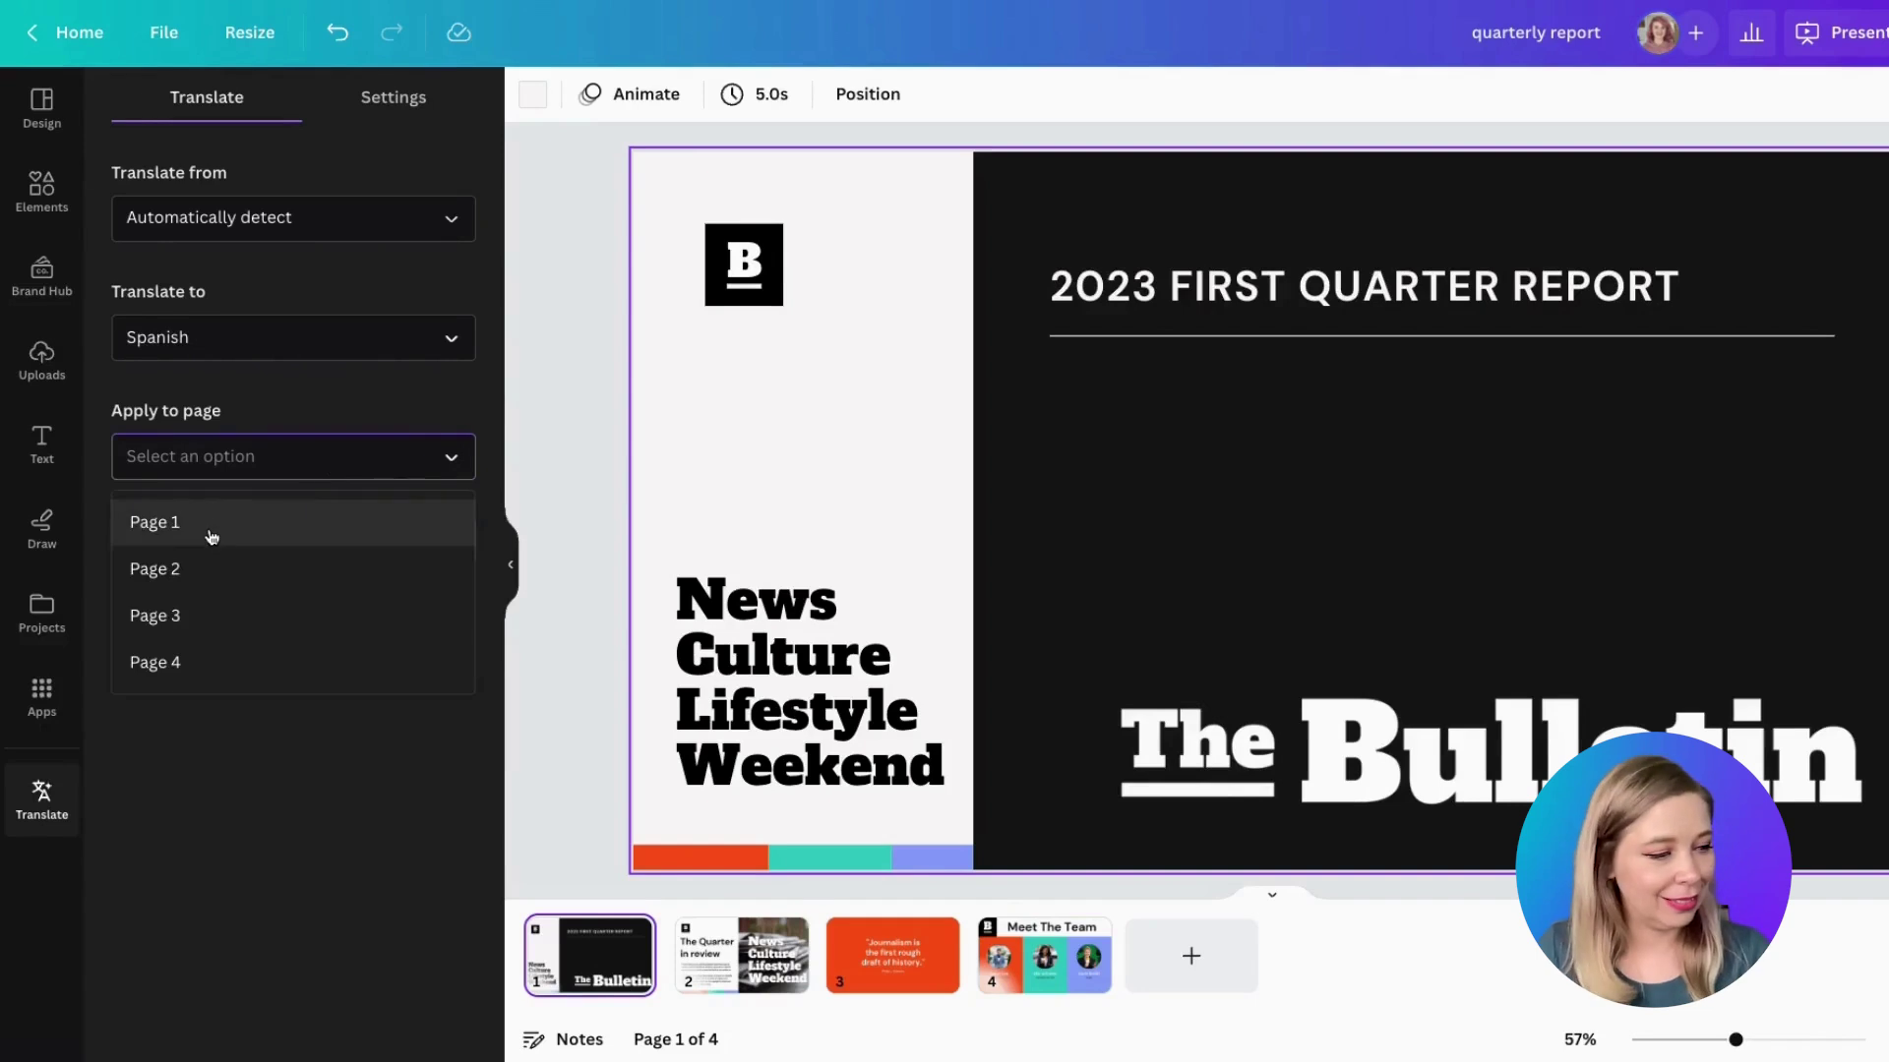
{"action": "left_click", "coordinate": [211, 534]}
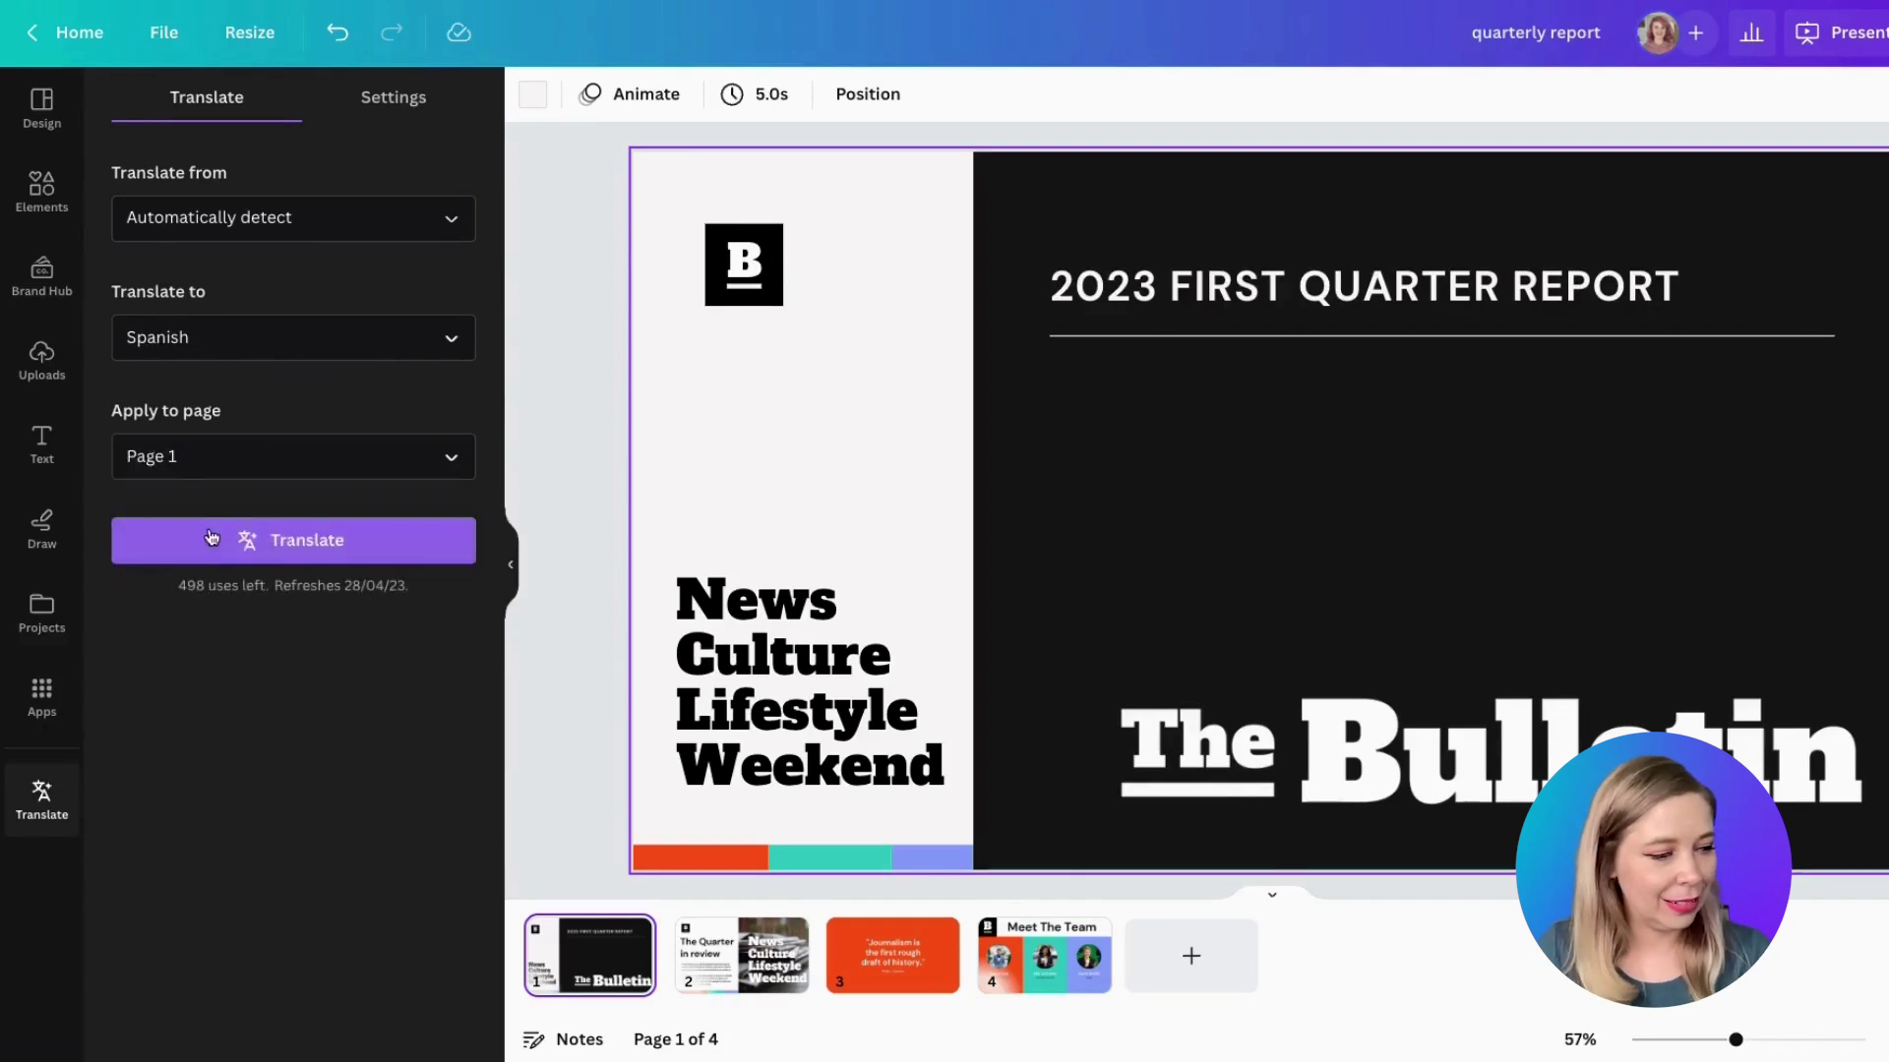
{"action": "left_click", "coordinate": [321, 551]}
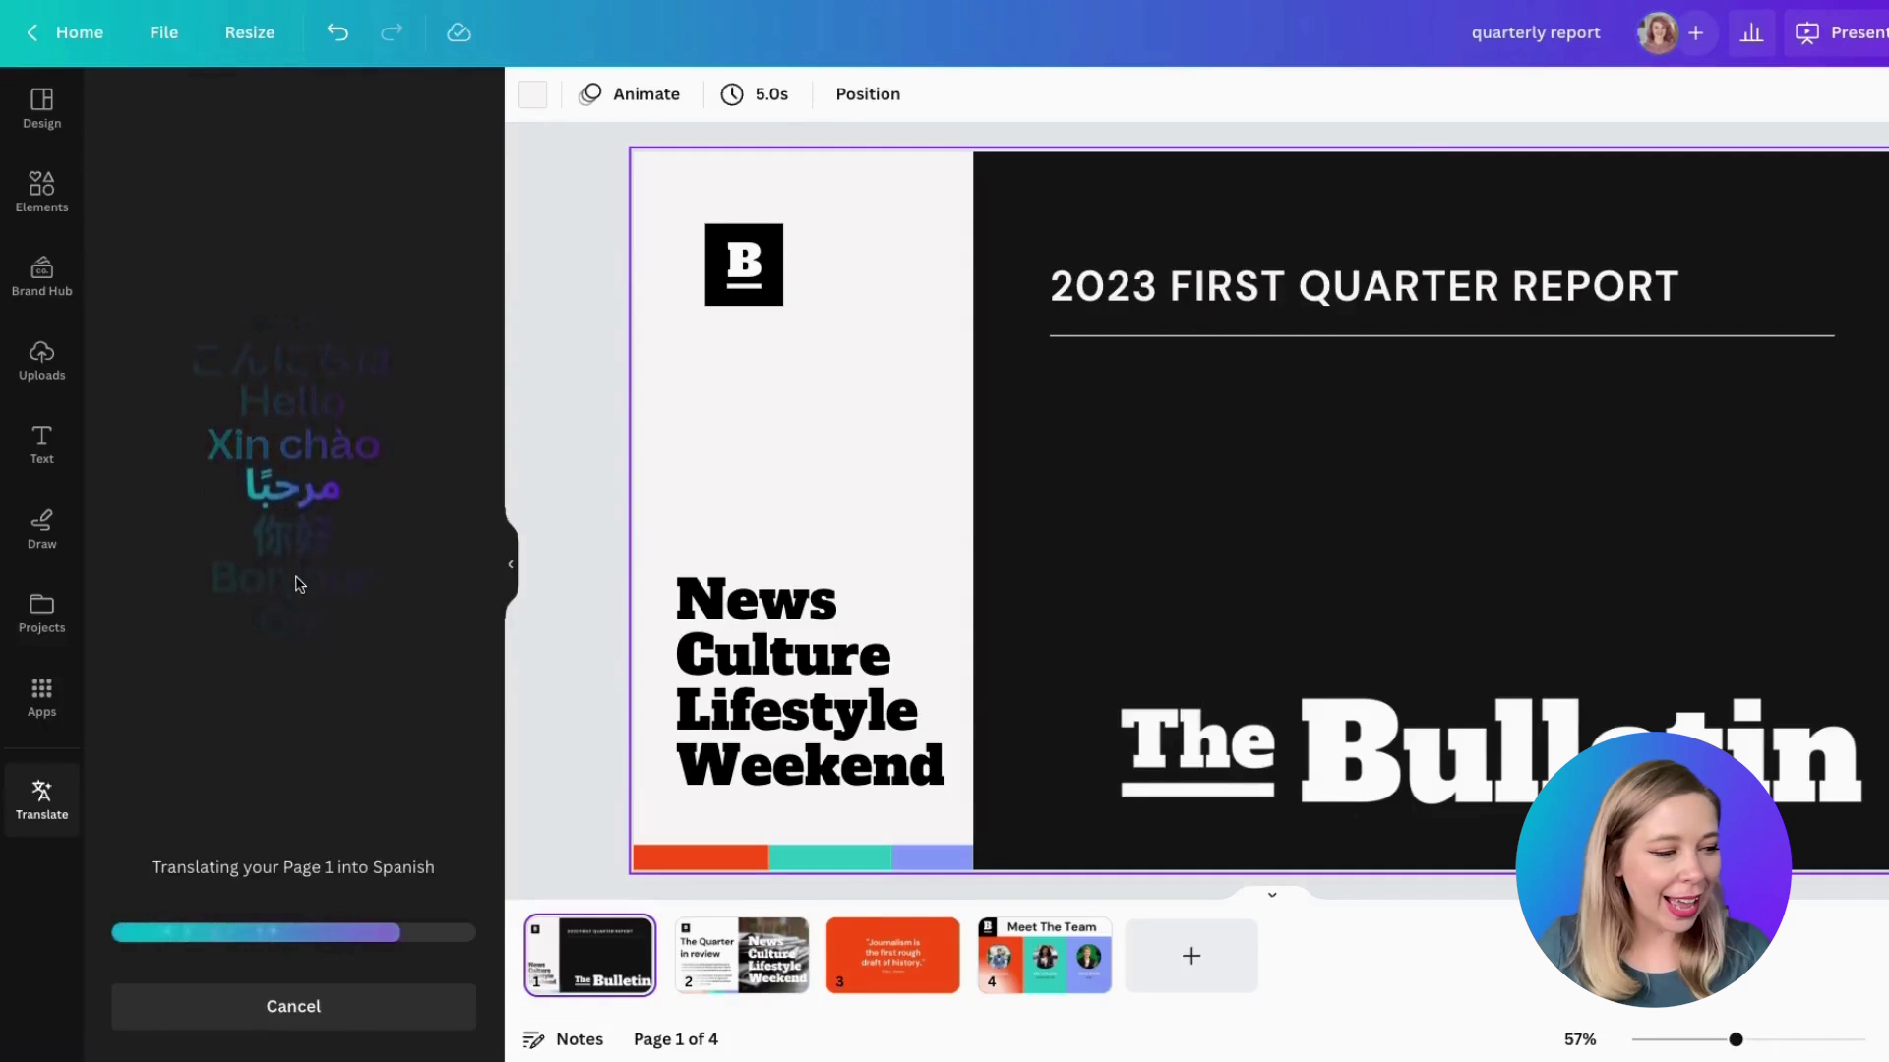
Step: Nudge the translated Noticias text block left and The Bulletin logo slightly left and up
{"action": "left_click", "coordinate": [760, 694]}
{"action": "left_click_drag", "start_coordinate": [761, 694], "coordinate": [741, 694]}
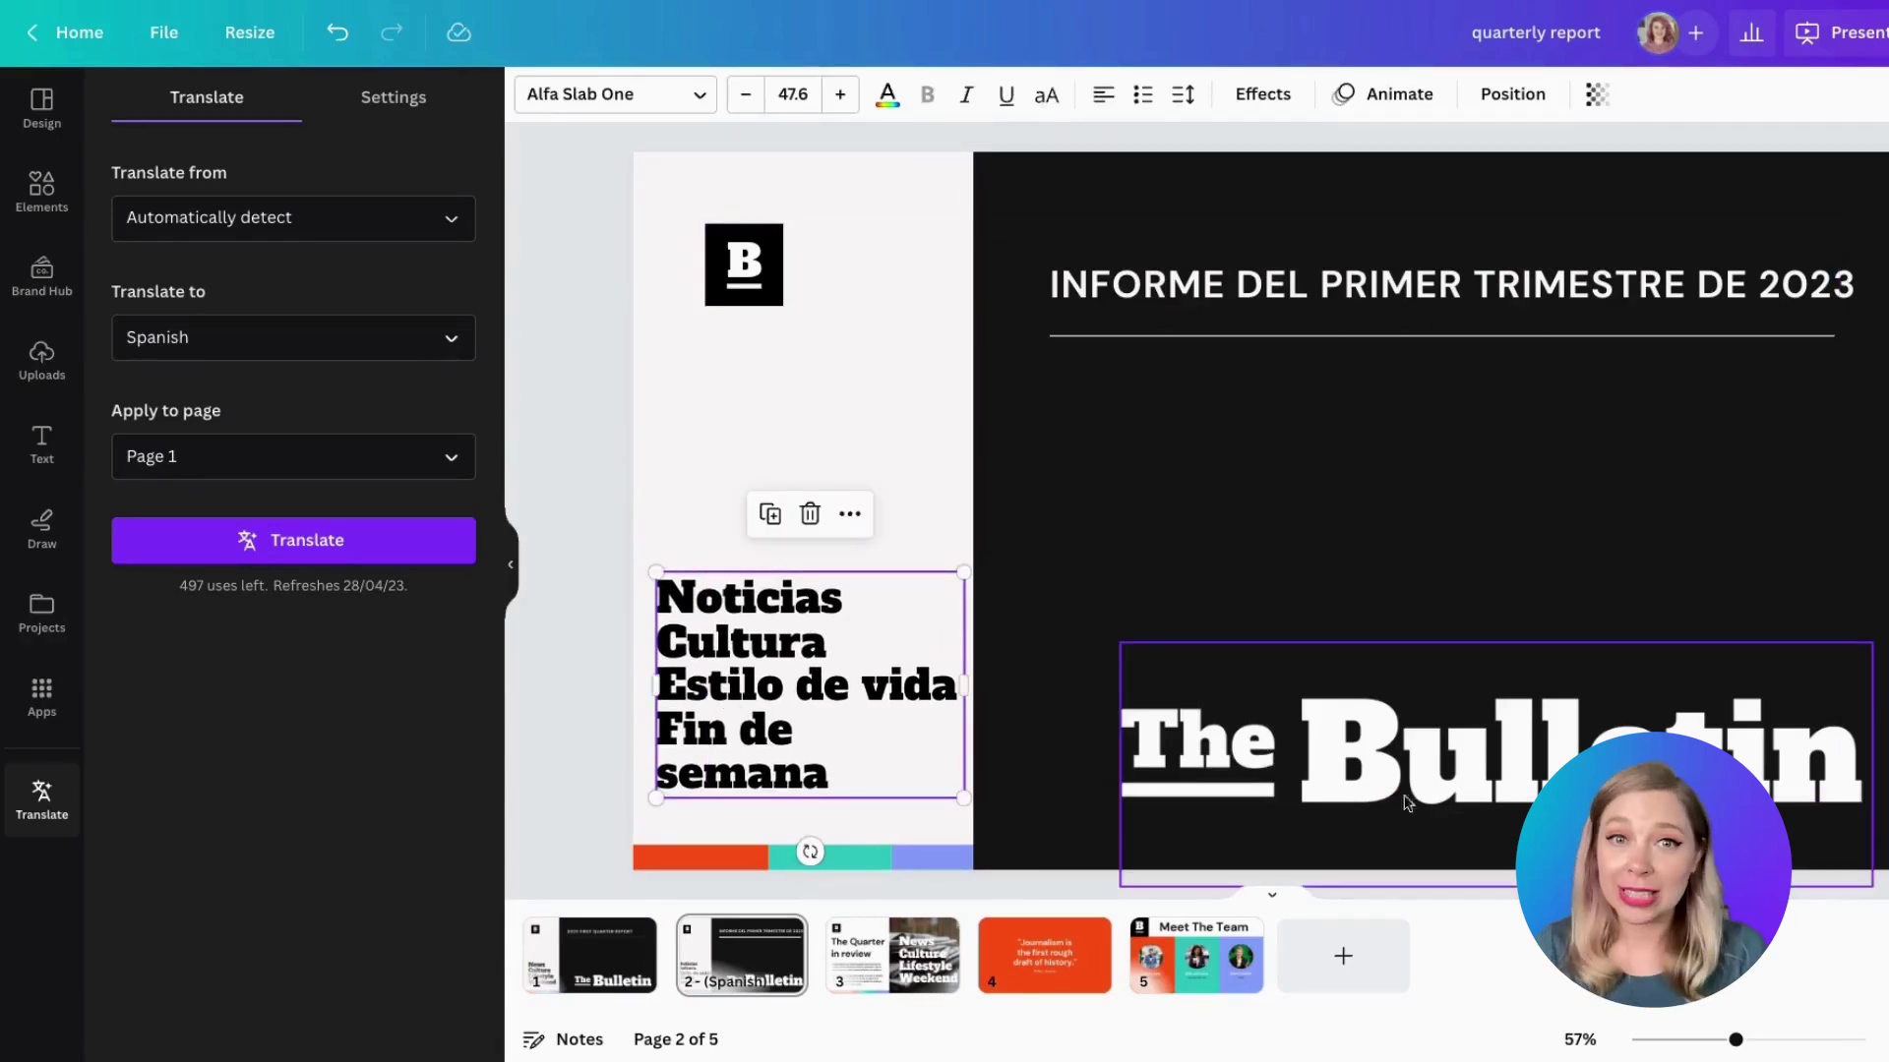
{"action": "mouse_move", "coordinate": [1470, 789]}
{"action": "left_mouse_down"}
{"action": "mouse_move", "coordinate": [1412, 777]}
{"action": "mouse_move", "coordinate": [1463, 771]}
{"action": "mouse_move", "coordinate": [1465, 797]}
{"action": "left_mouse_up"}
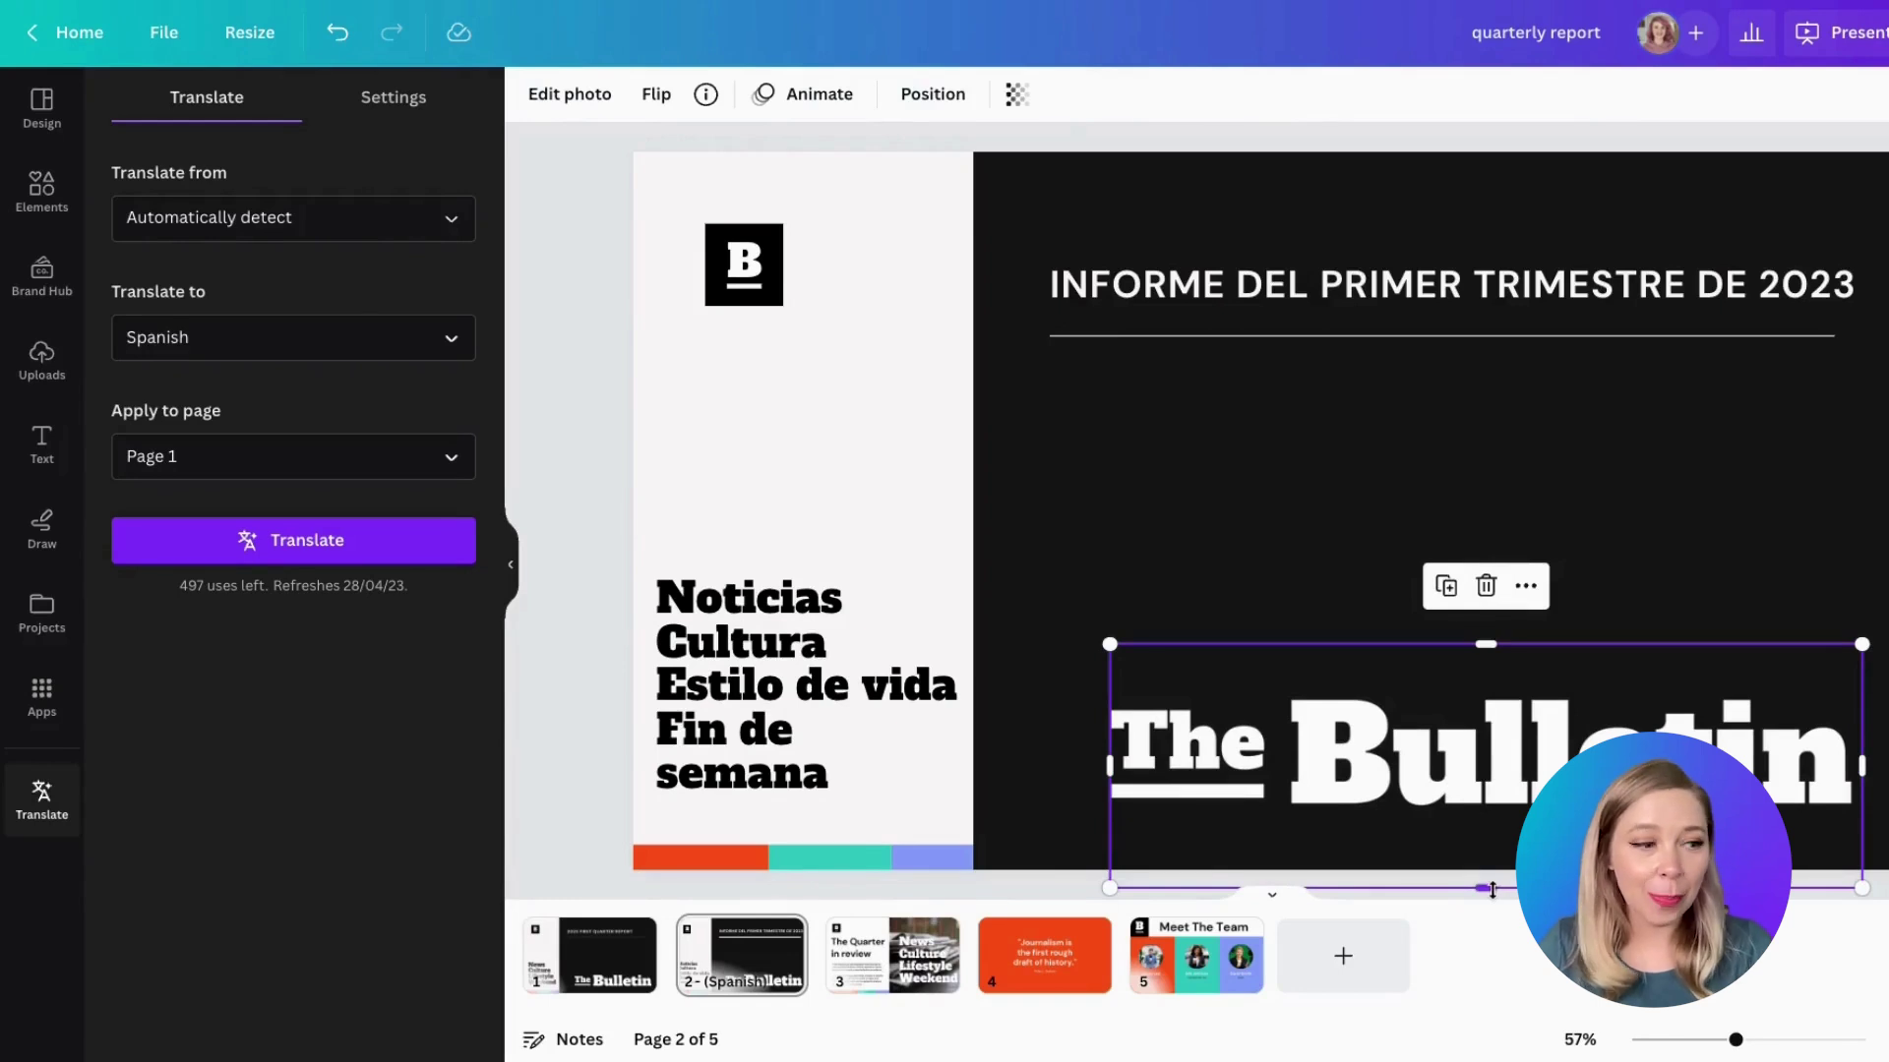
Step: Translate Page 3, The Quarter in review, into Spanish and shift its headline left to fit
{"action": "left_click", "coordinate": [878, 987]}
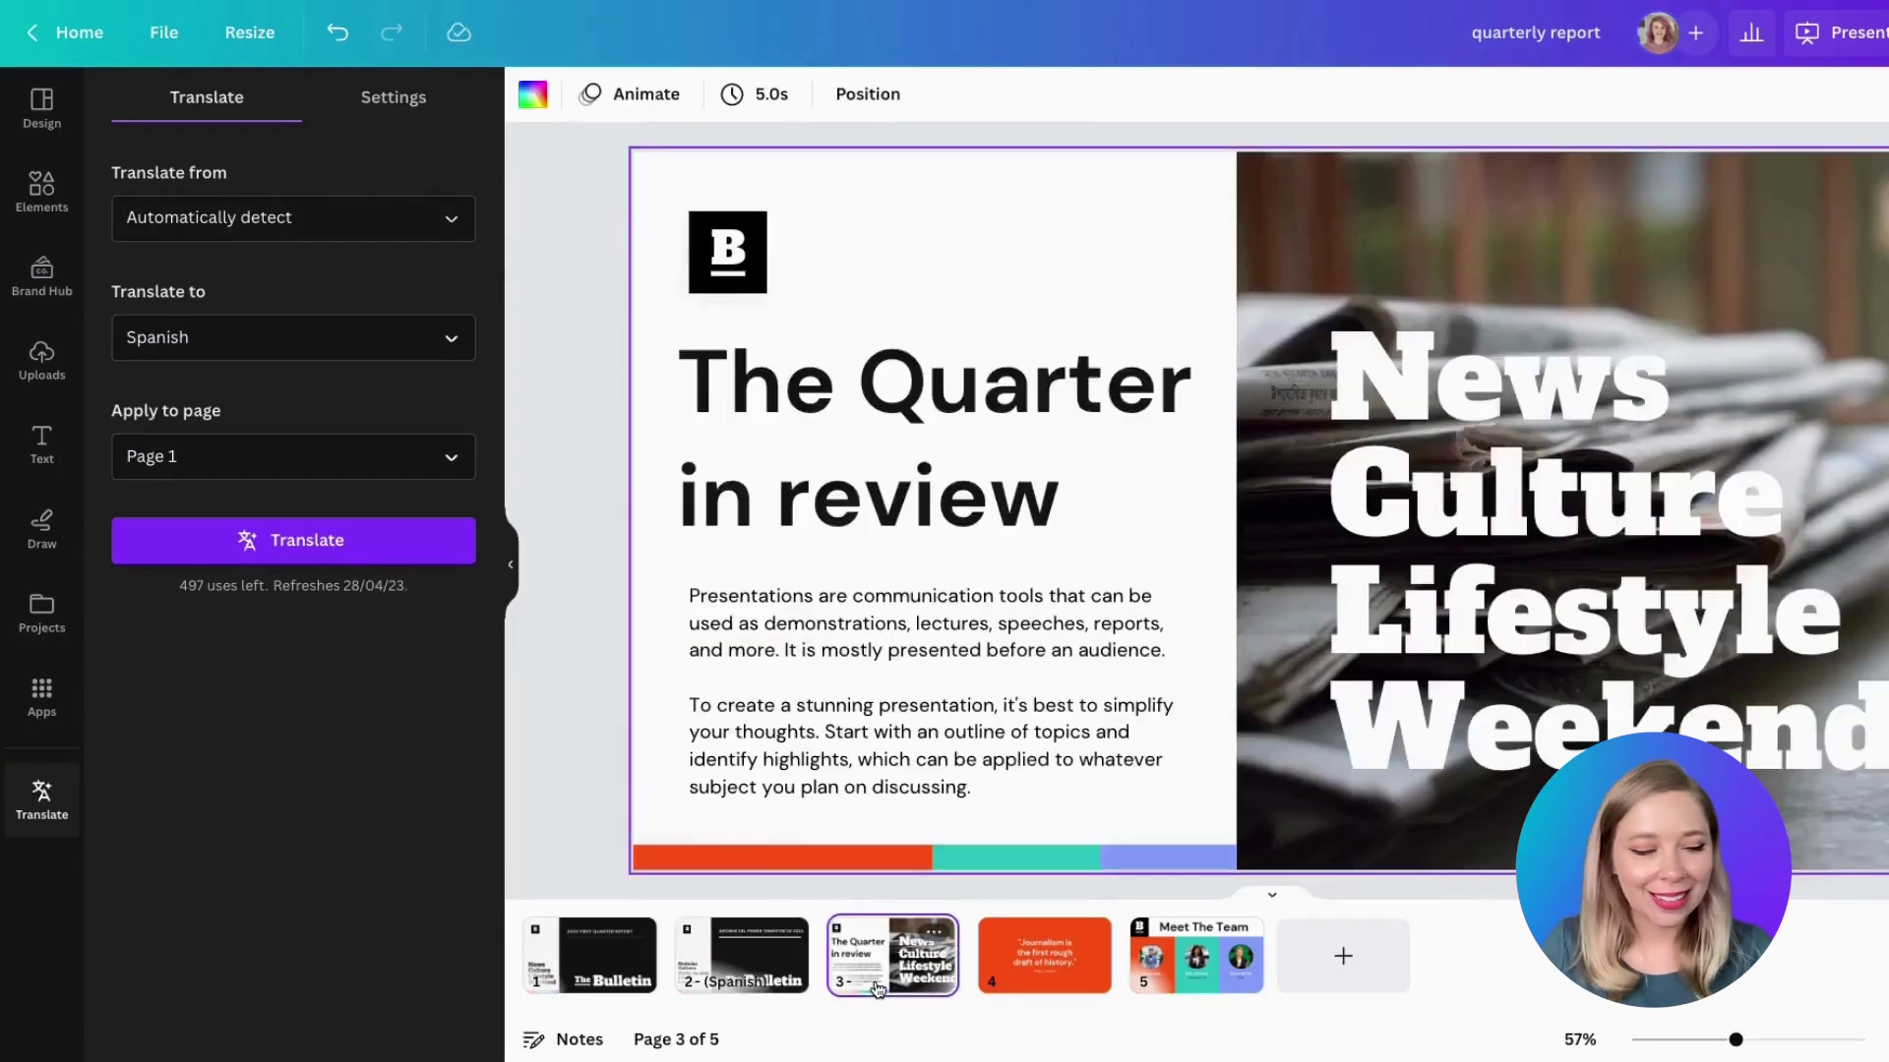
{"action": "left_click", "coordinate": [326, 456]}
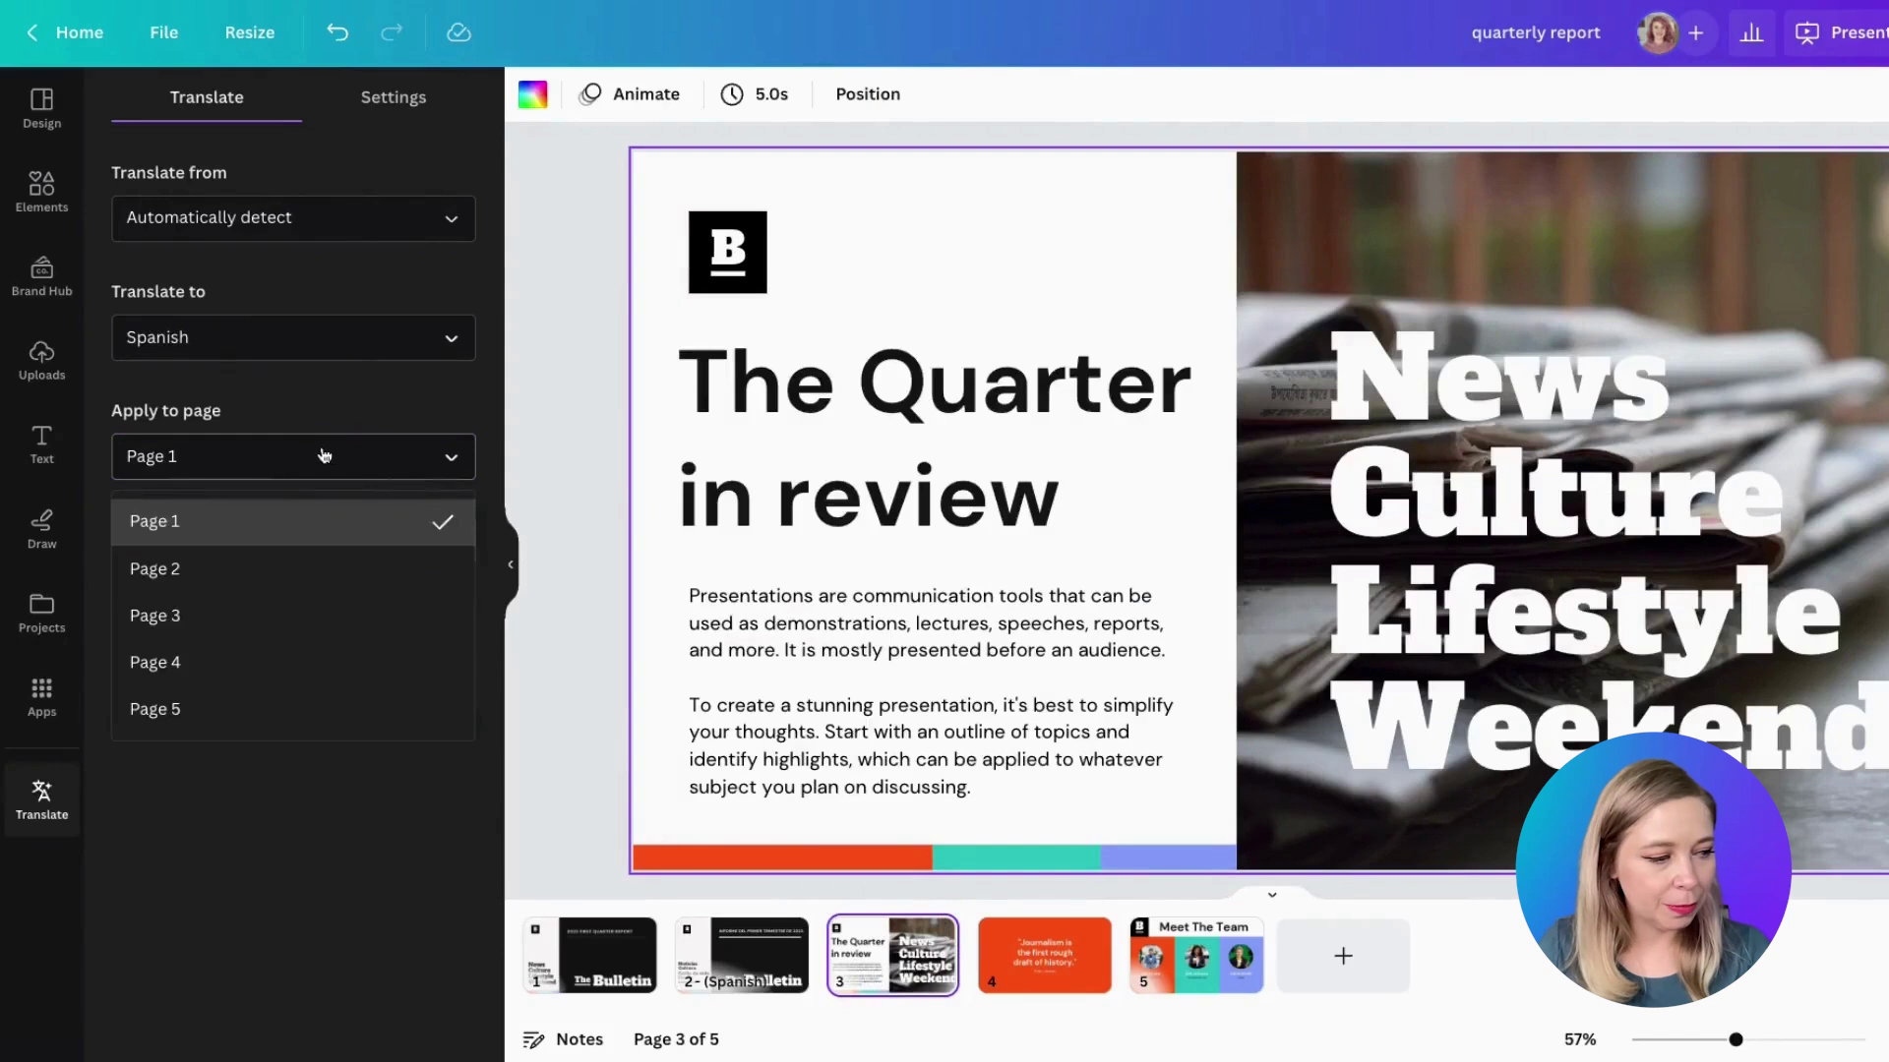
{"action": "left_click", "coordinate": [285, 618]}
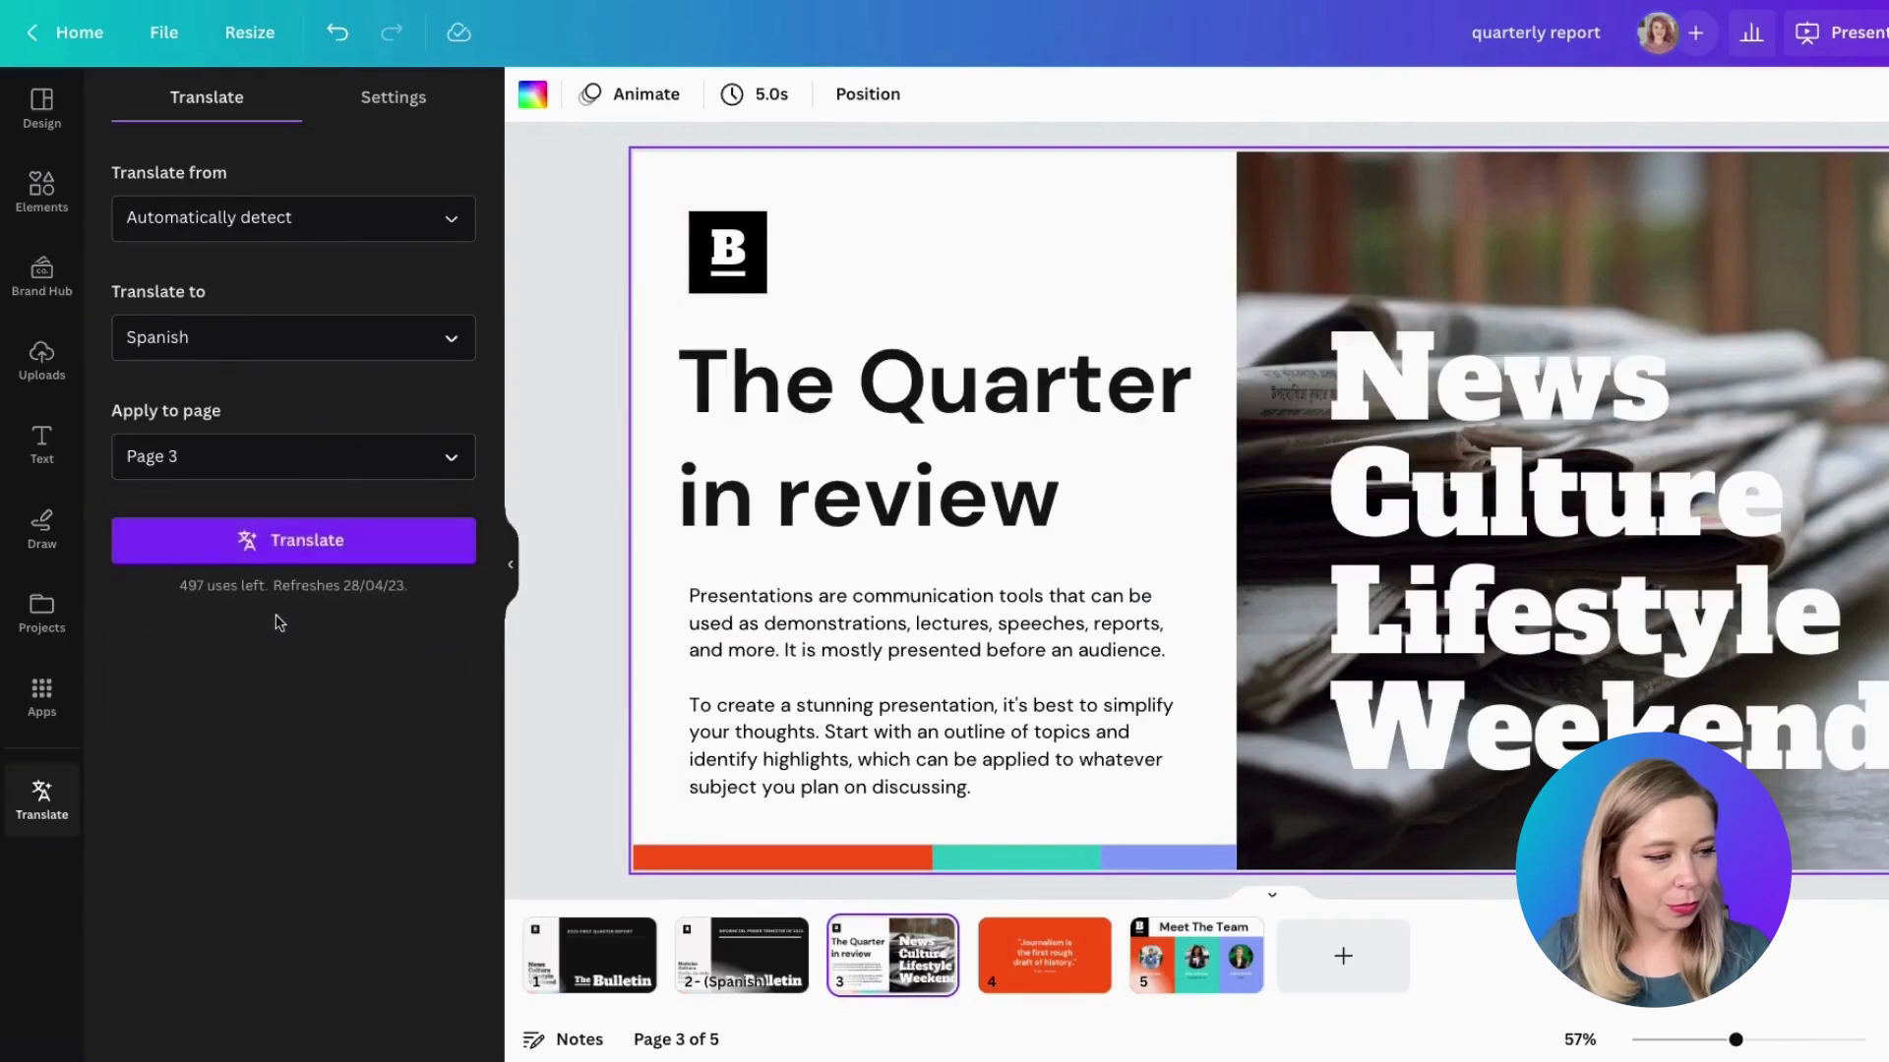
{"action": "left_click", "coordinate": [313, 553]}
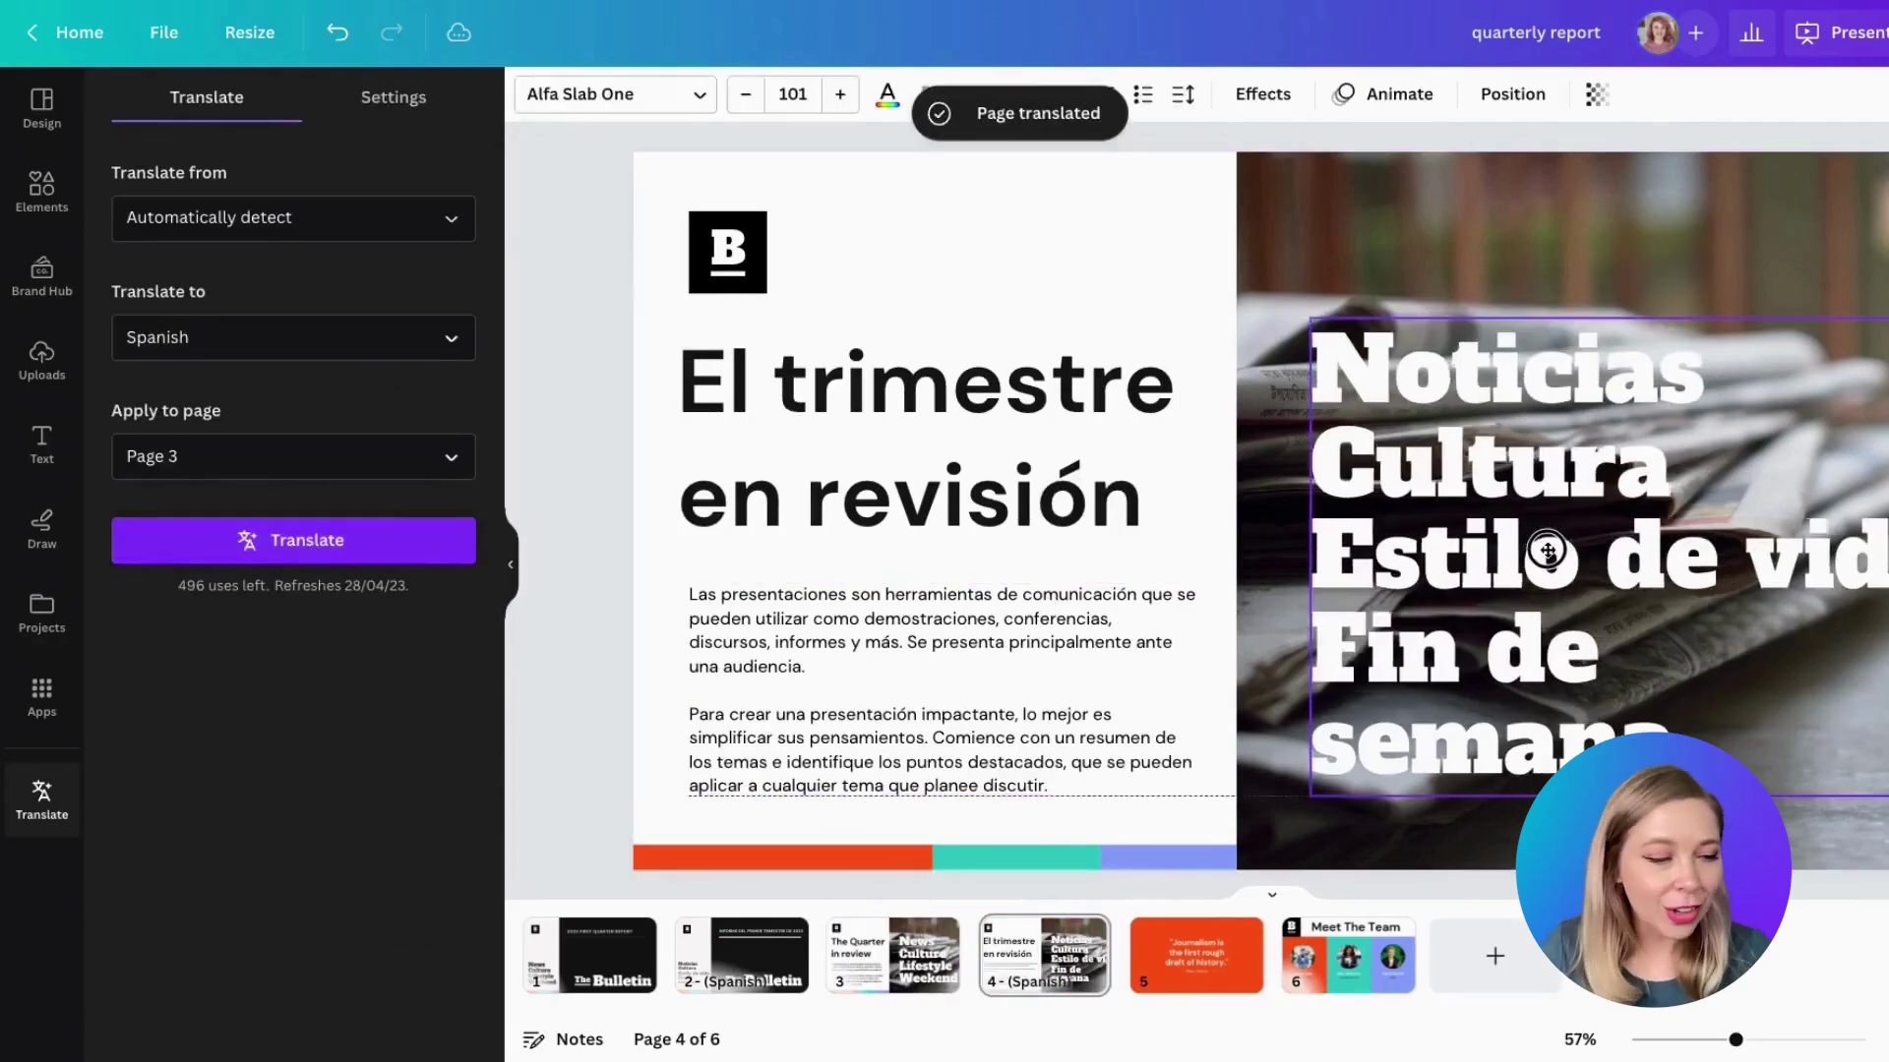
{"action": "left_click_drag", "start_coordinate": [1548, 551], "coordinate": [1494, 548]}
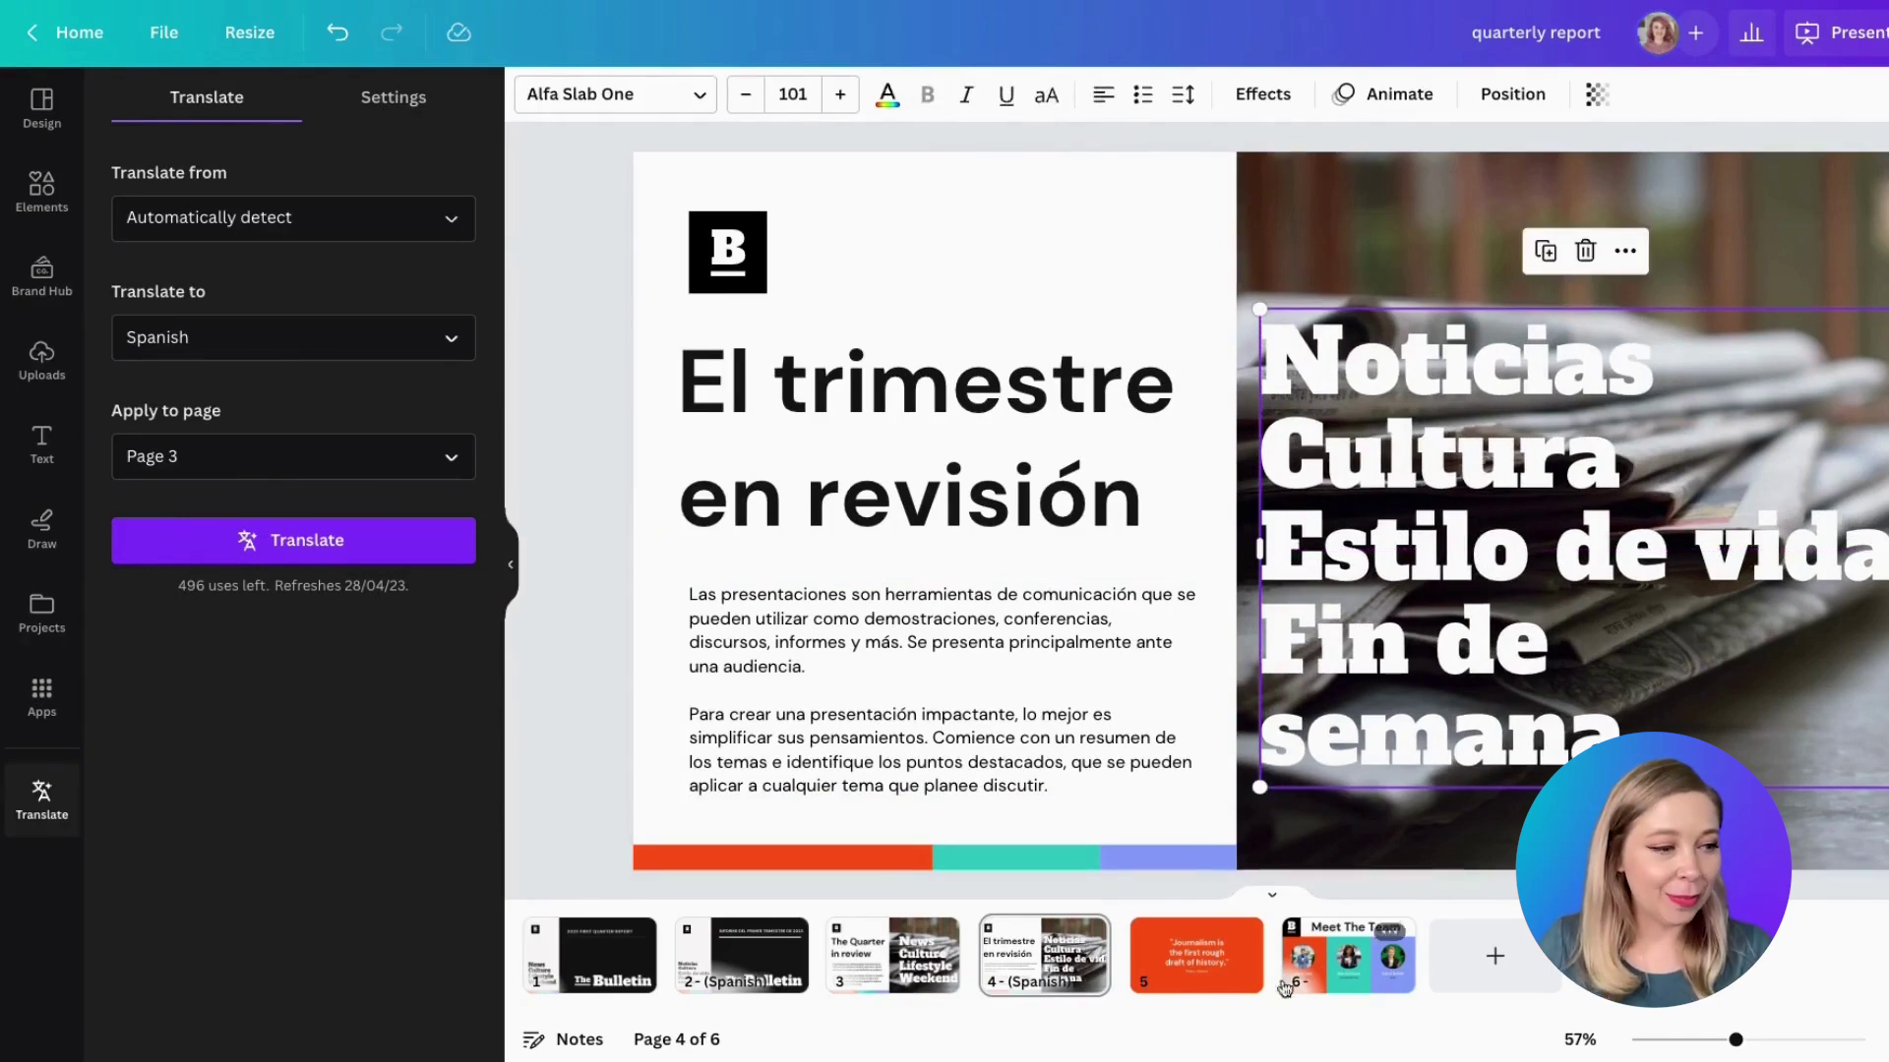
Step: Translate the Page 5 quote slide into Spanish and select the mistranslated author first name 'Felipe'
{"action": "left_click", "coordinate": [1192, 954]}
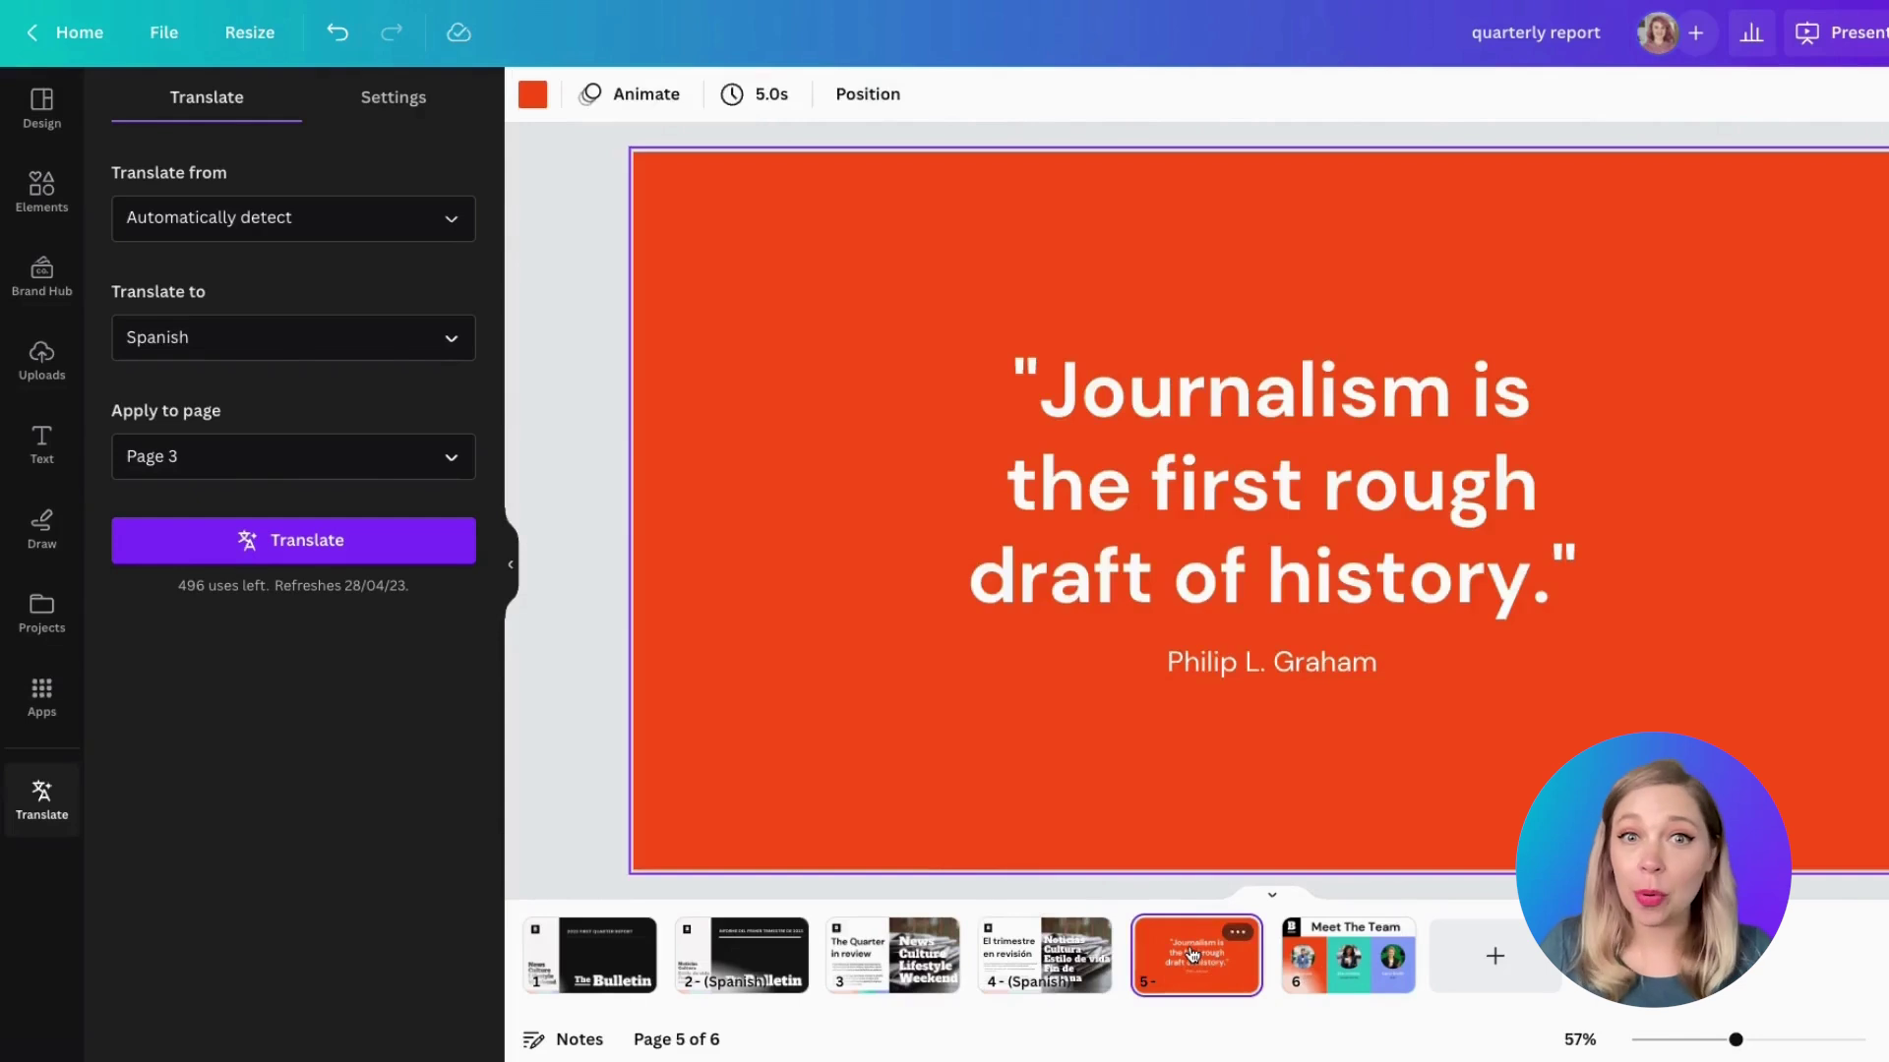
{"action": "left_click", "coordinate": [227, 453]}
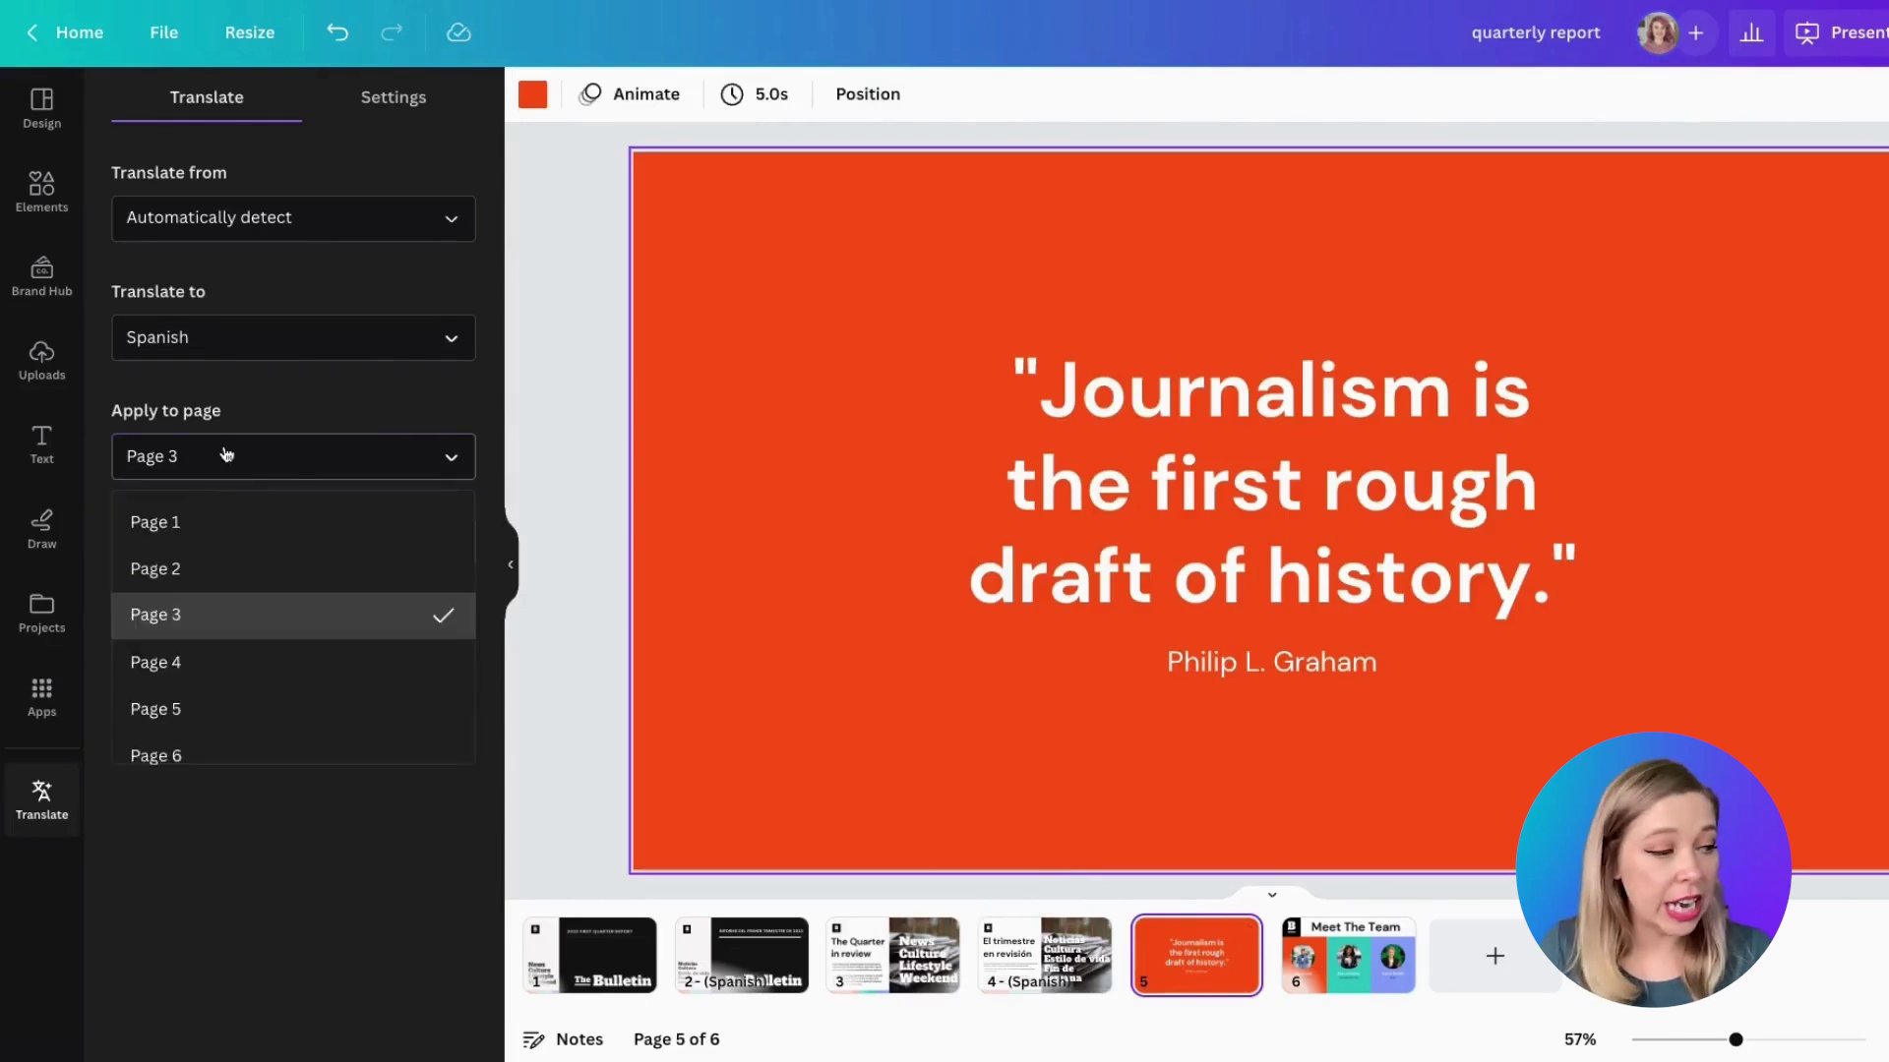
{"action": "left_click", "coordinate": [287, 706]}
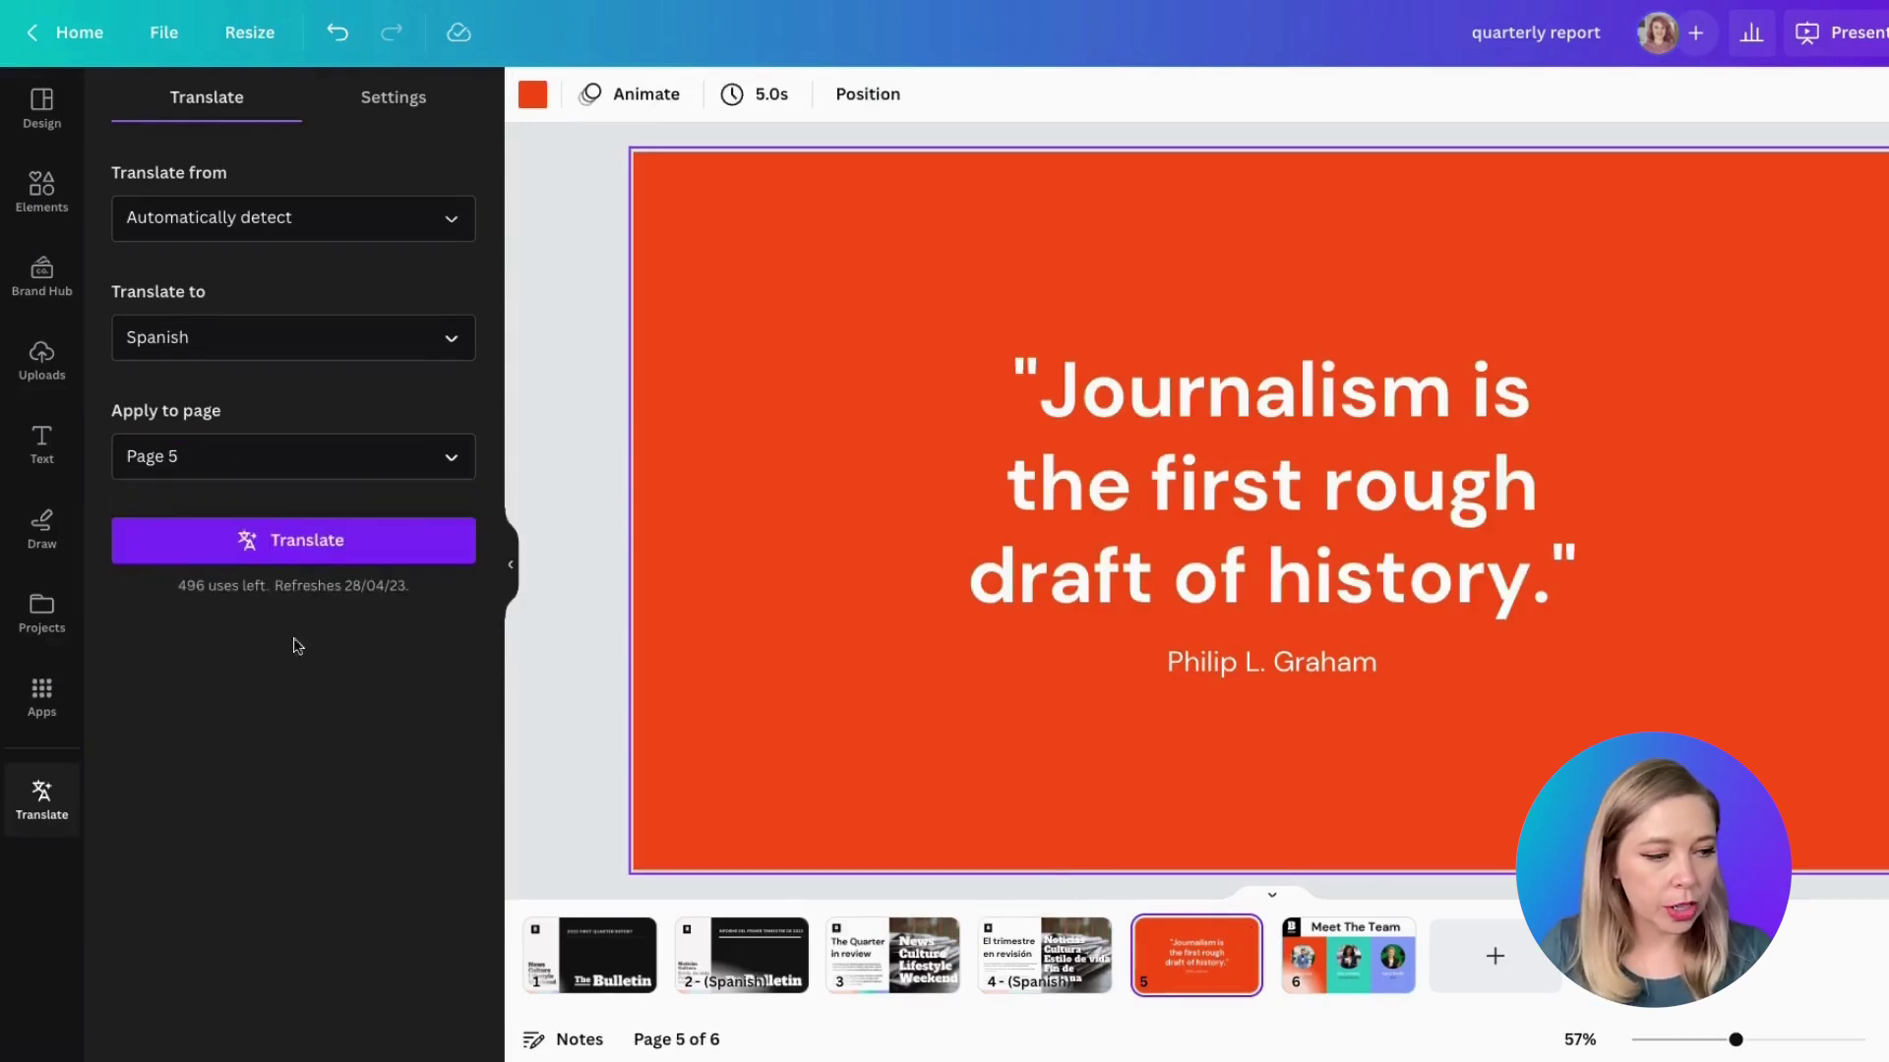
{"action": "left_click", "coordinate": [328, 544]}
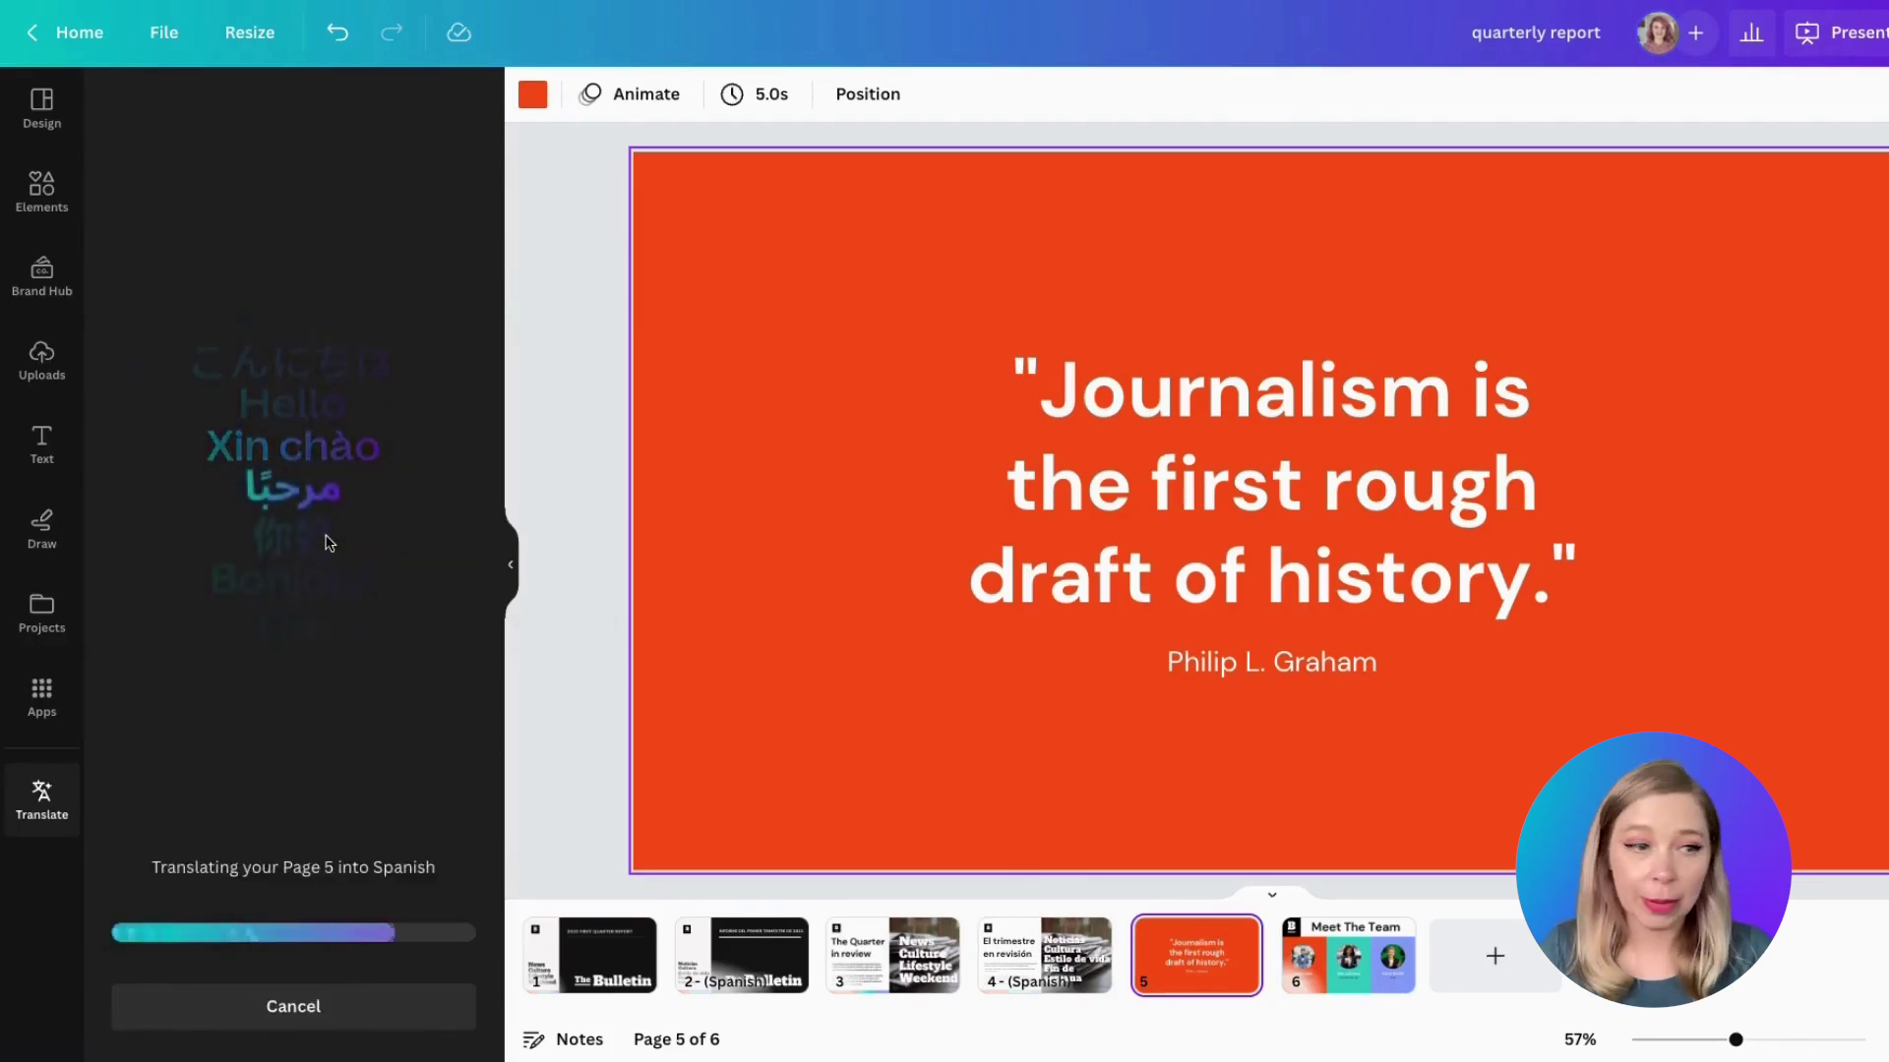
{"action": "left_click", "coordinate": [1265, 657]}
{"action": "left_click", "coordinate": [1183, 962]}
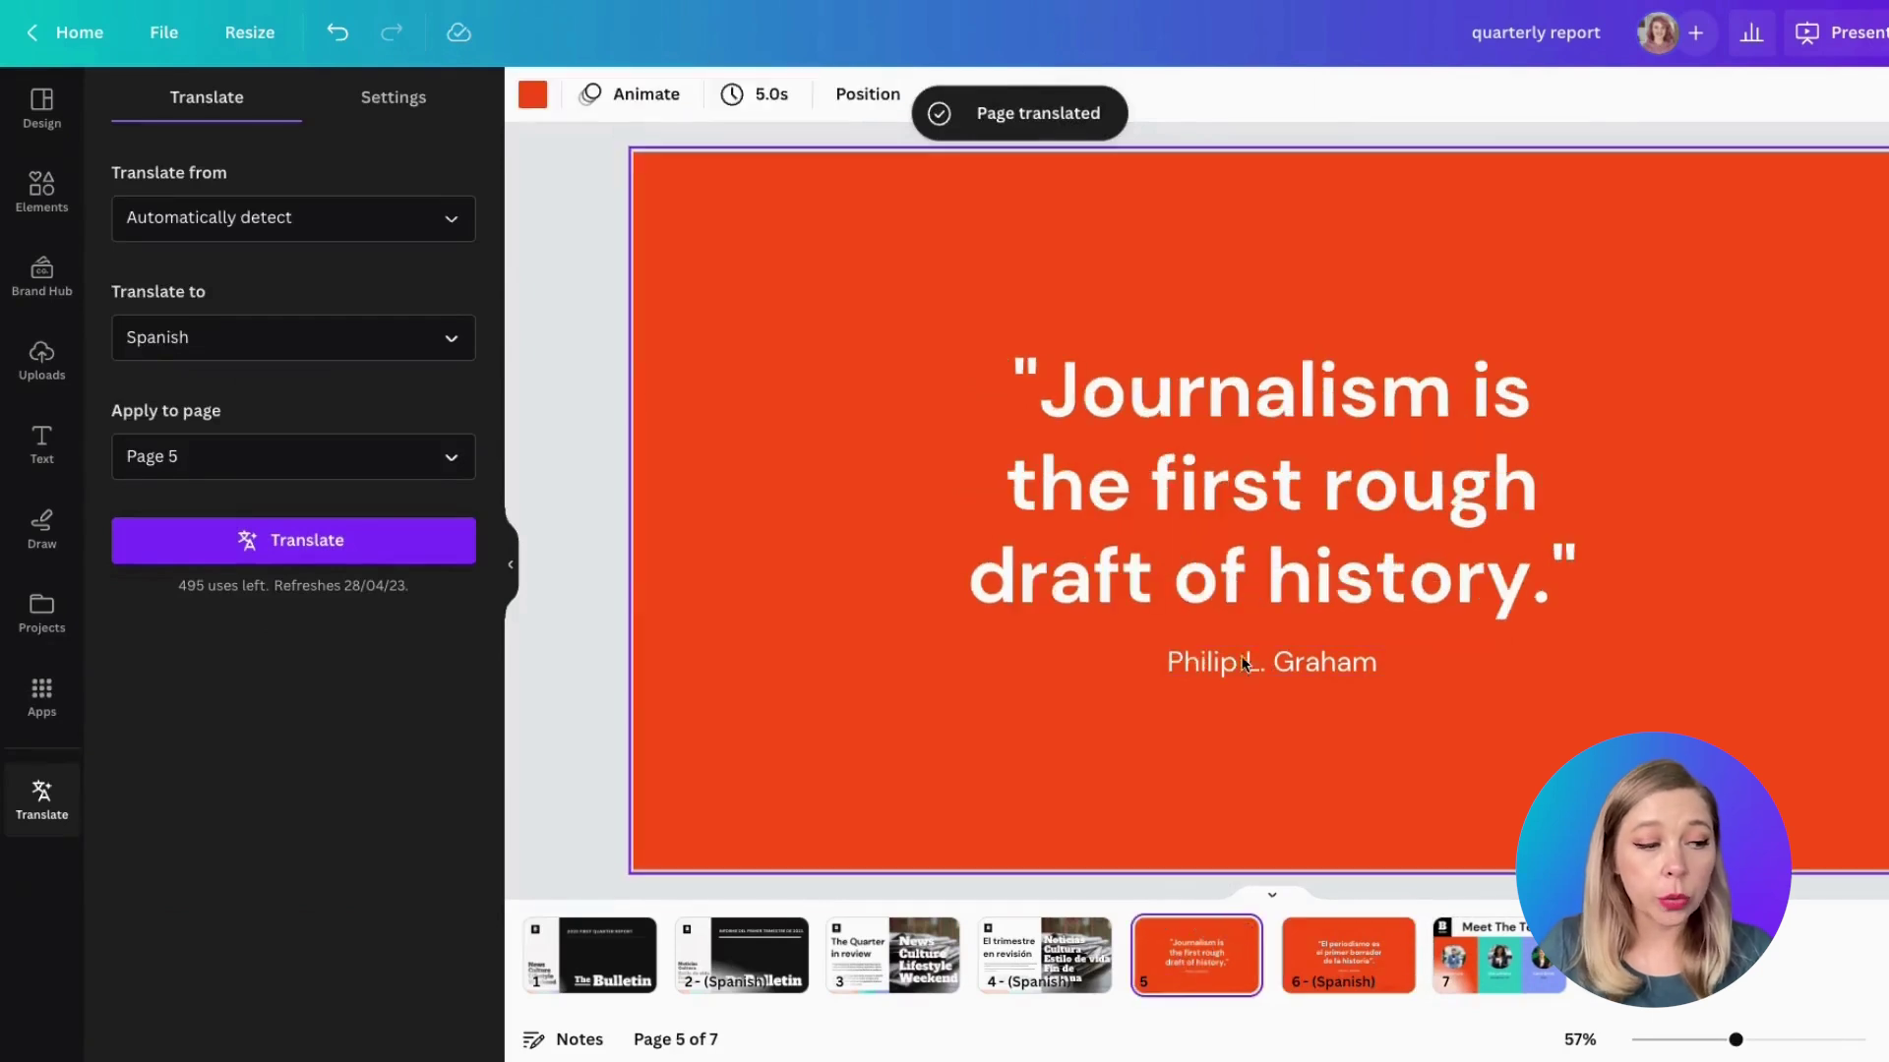
{"action": "left_click", "coordinate": [1219, 665]}
{"action": "left_click", "coordinate": [1355, 981]}
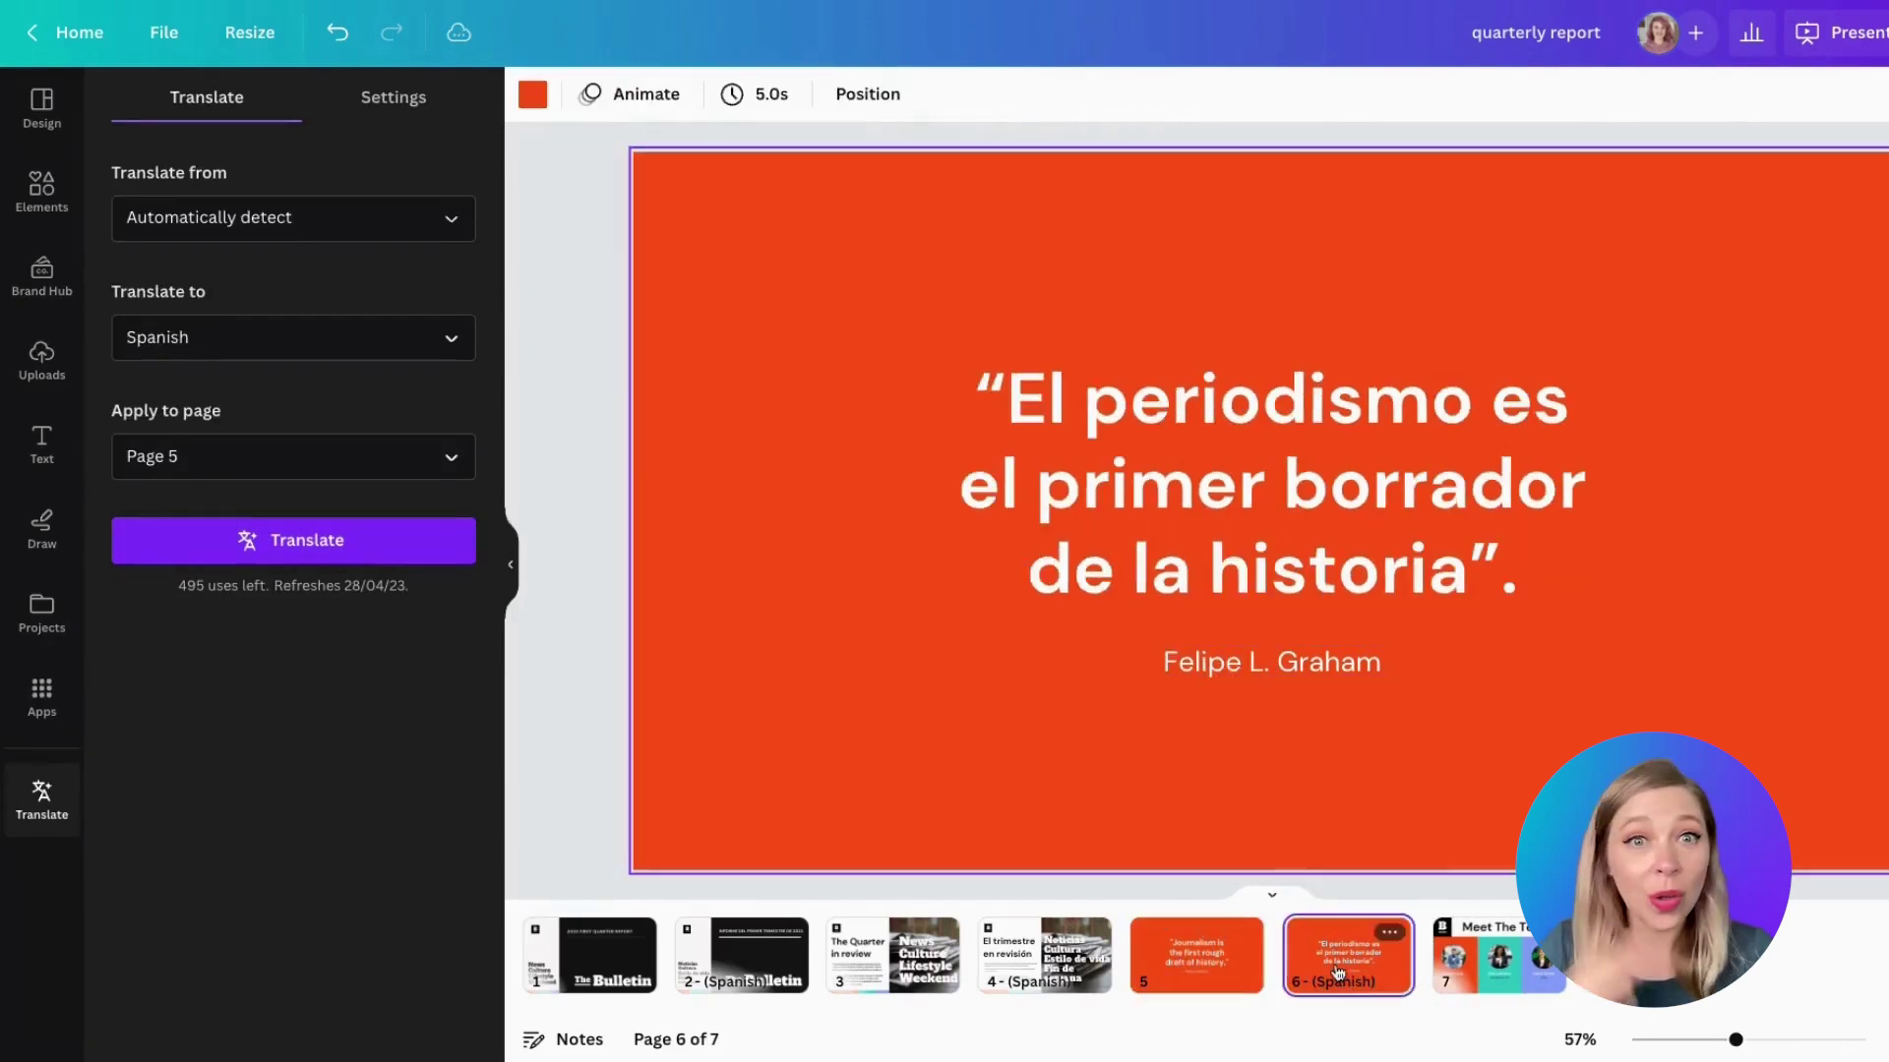
{"action": "left_click", "coordinate": [1196, 659]}
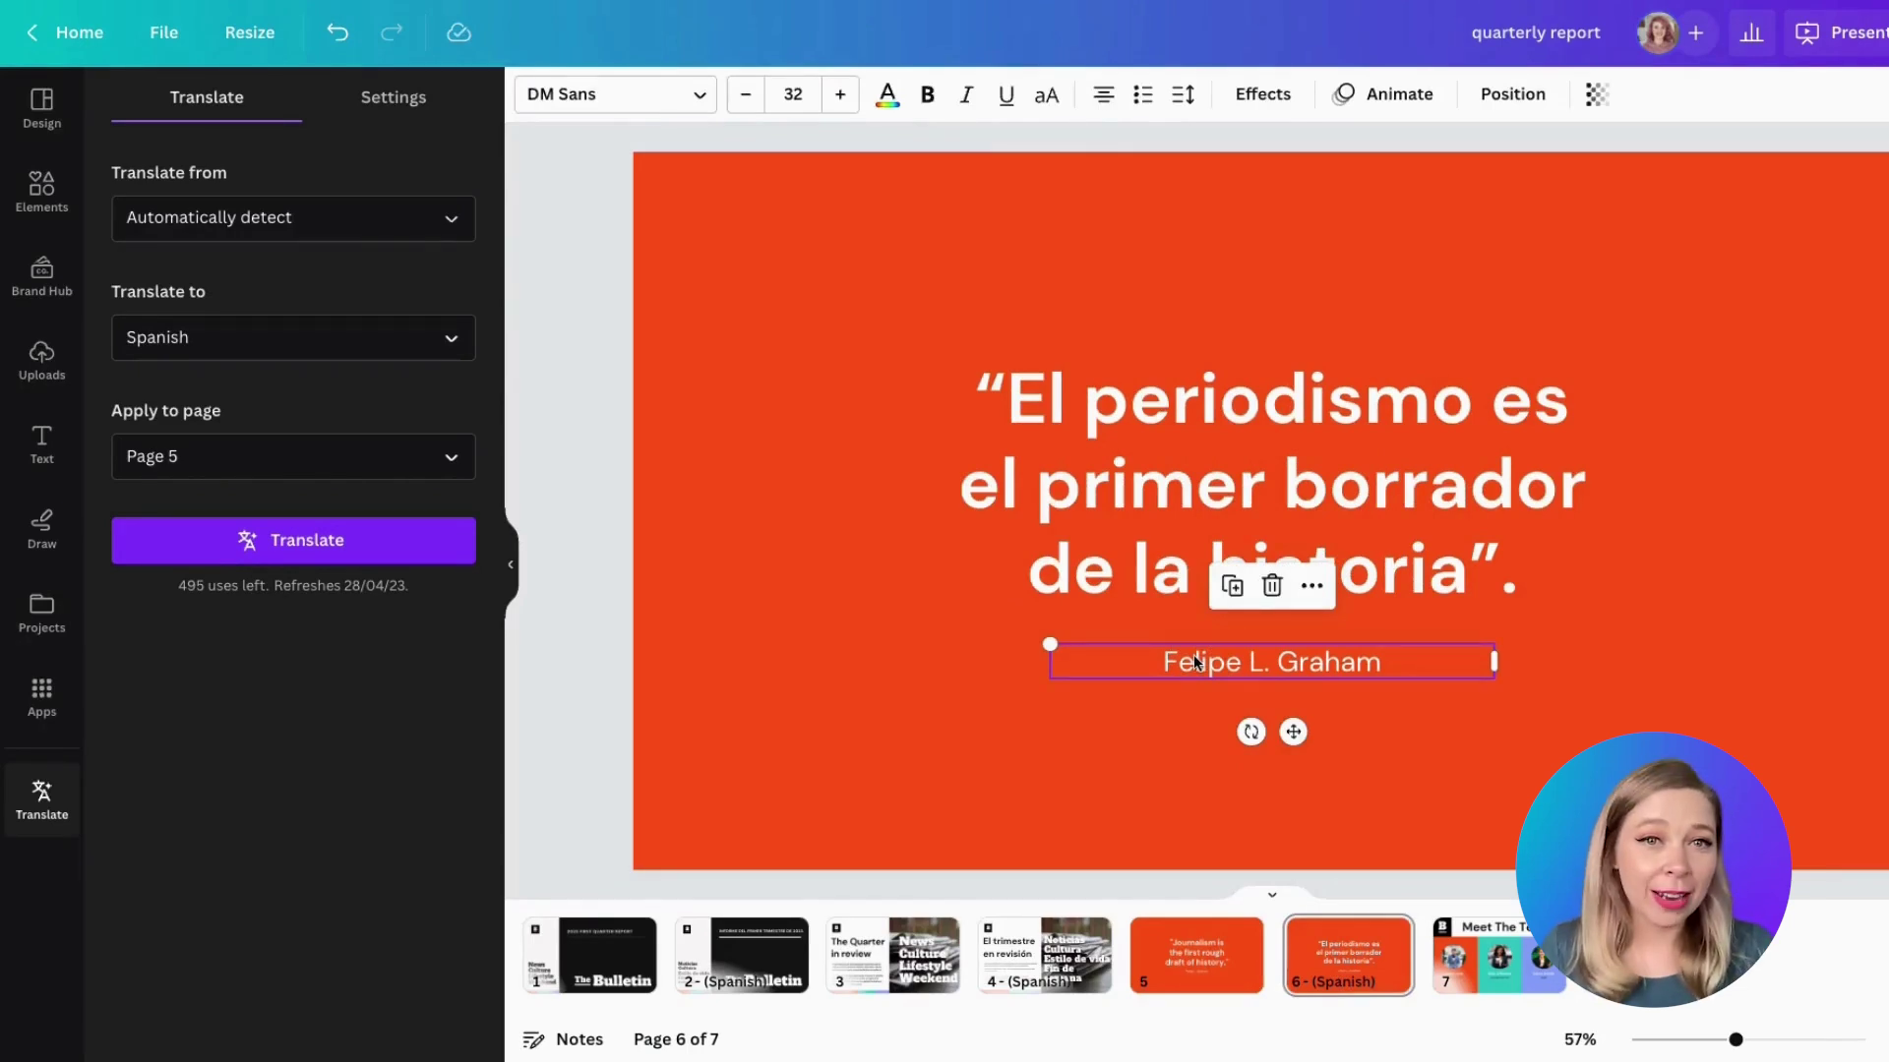
{"action": "double_click", "coordinate": [1196, 661]}
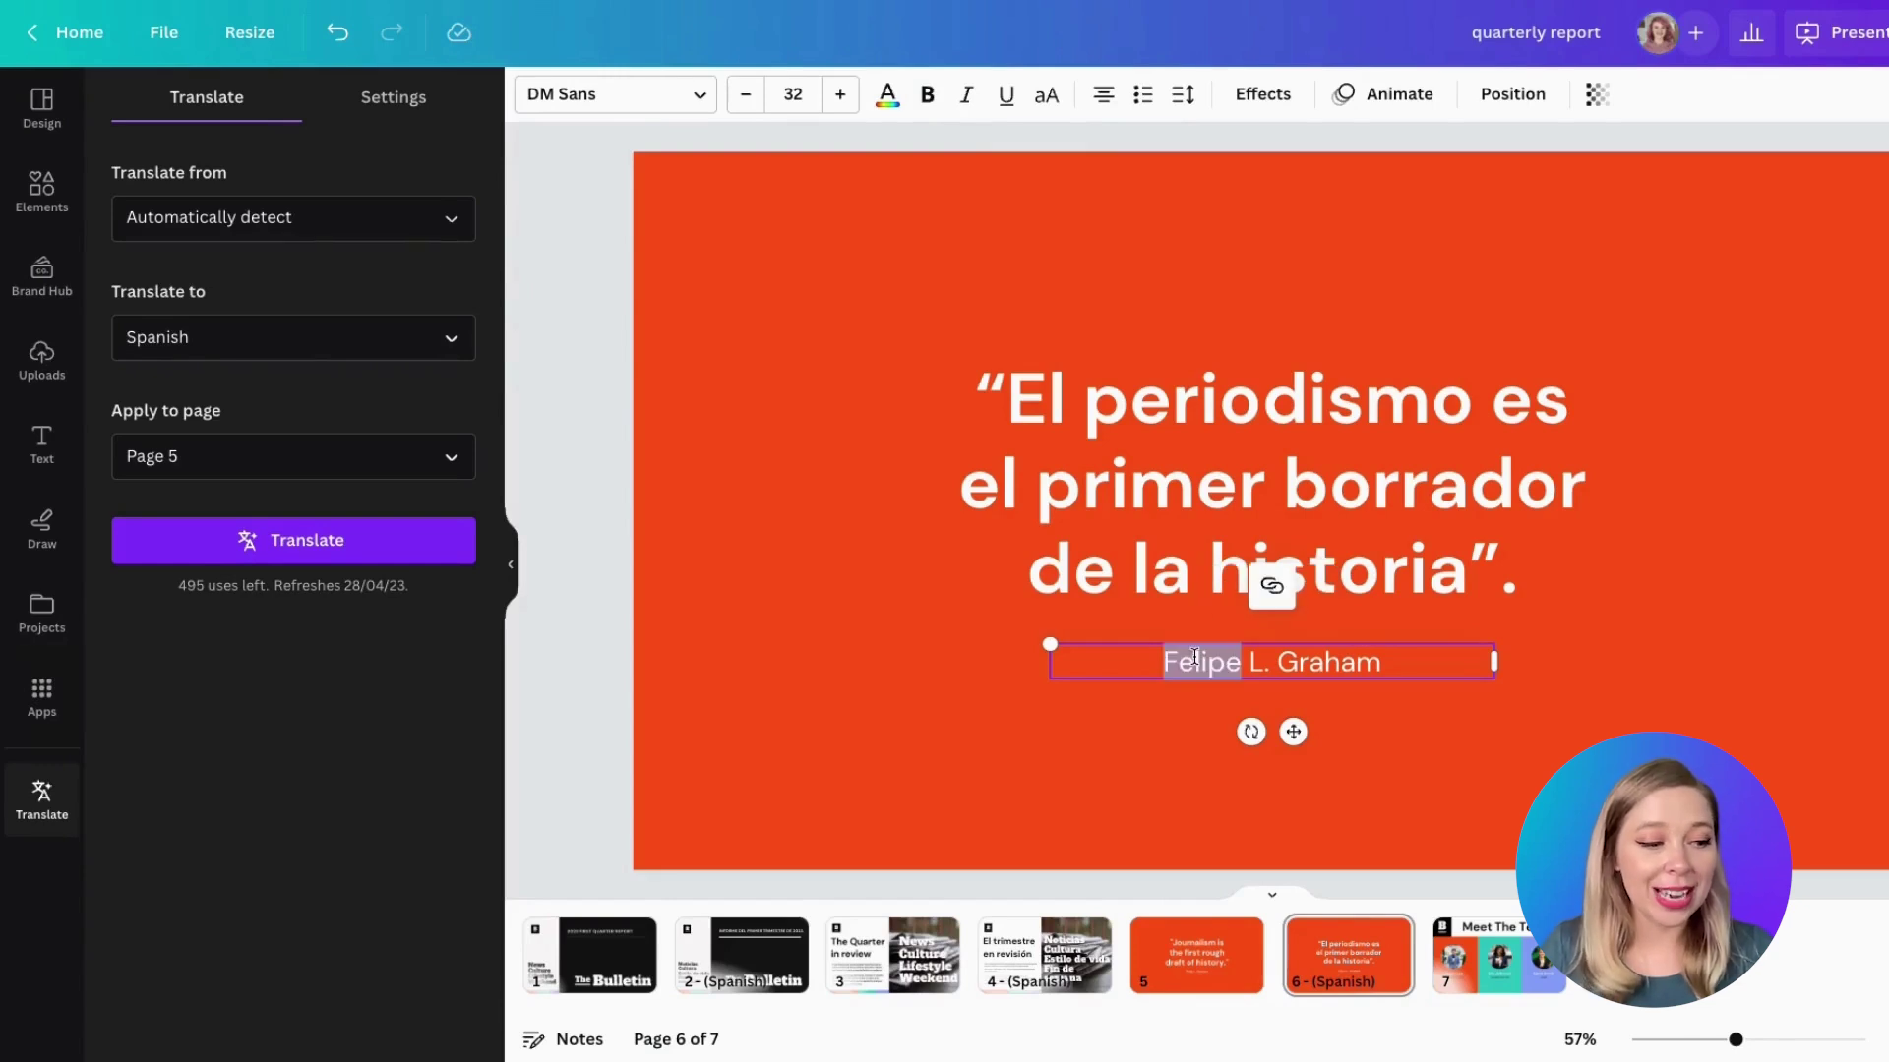
Step: Translate Page 7, Meet The Team, into Spanish
{"action": "left_click", "coordinate": [1547, 979]}
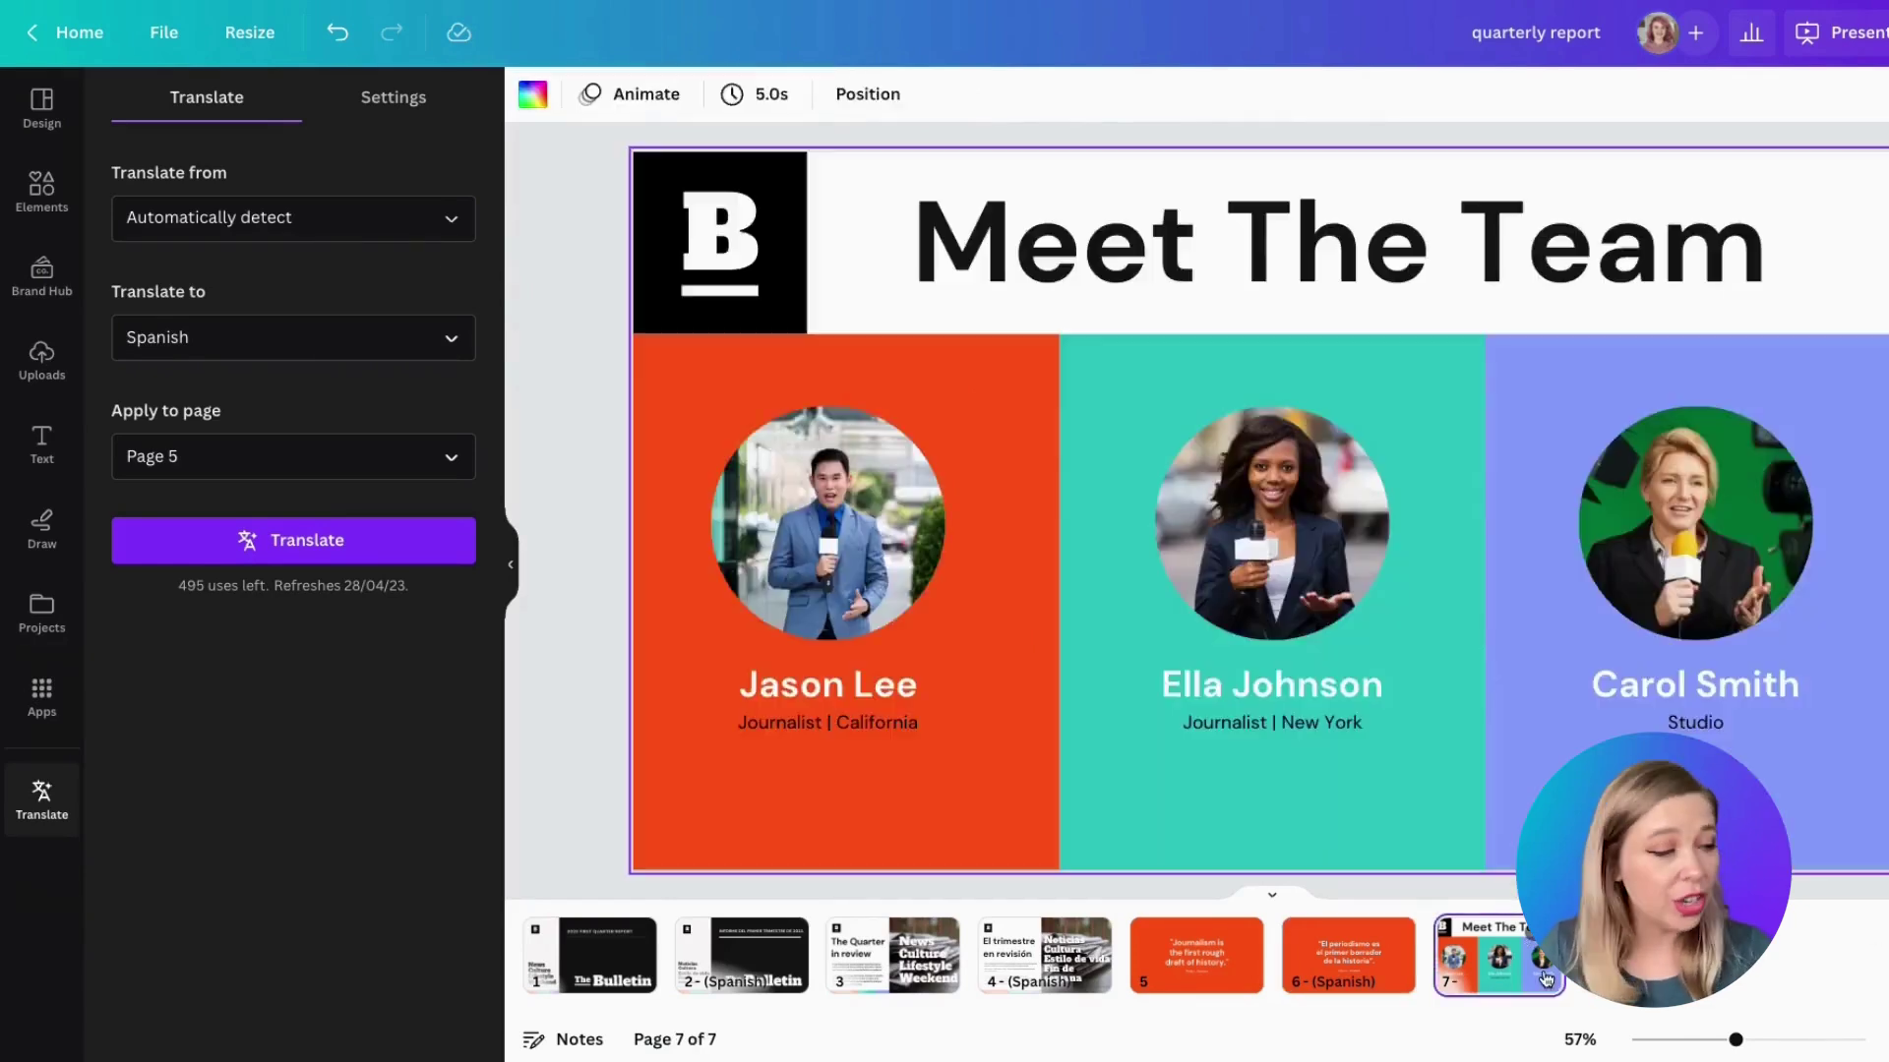
{"action": "left_click", "coordinate": [240, 454]}
{"action": "scroll", "coordinate": [253, 755], "scroll_direction": "down", "scroll_amount": 2}
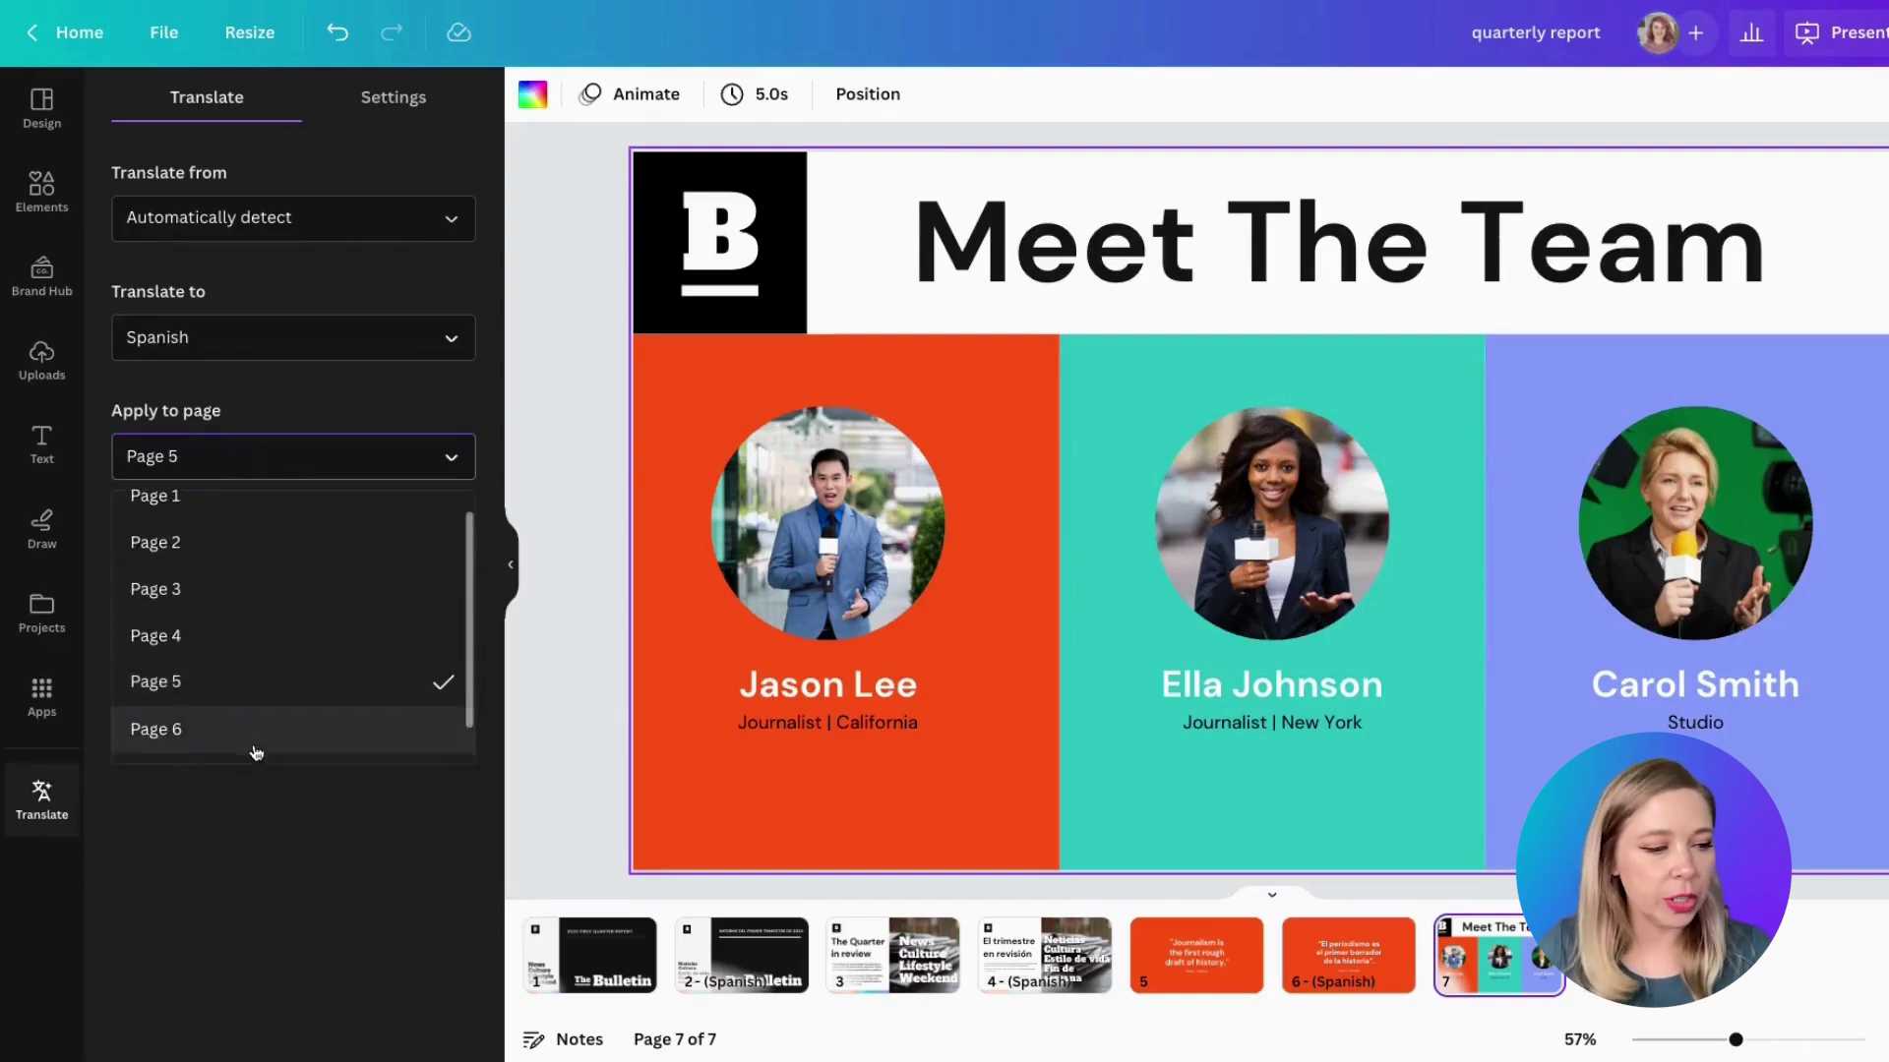
{"action": "left_click", "coordinate": [255, 750]}
{"action": "left_click", "coordinate": [331, 547]}
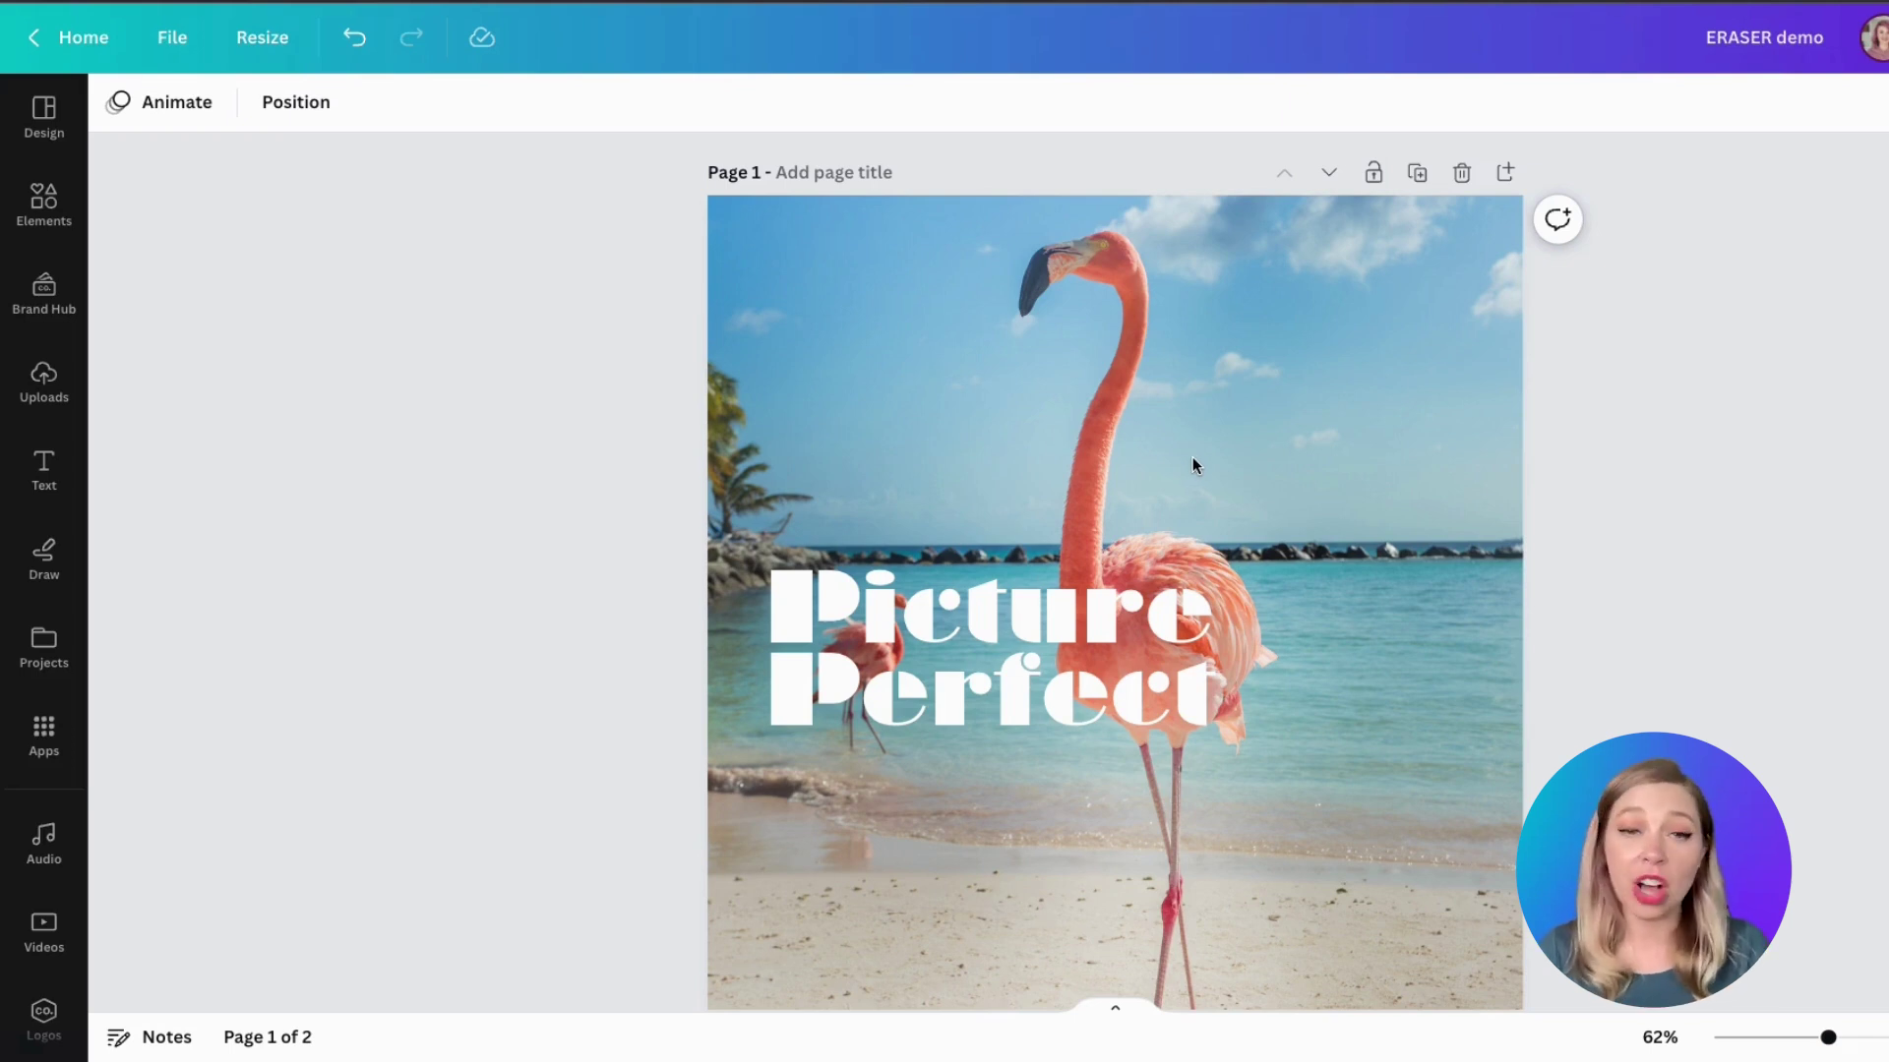
Step: Drag the Picture Perfect title up into the sky and open Edit photo on the flamingo background
{"action": "scroll", "coordinate": [1013, 651], "scroll_direction": "down", "scroll_amount": 1}
{"action": "left_click_drag", "start_coordinate": [1008, 612], "coordinate": [964, 586]}
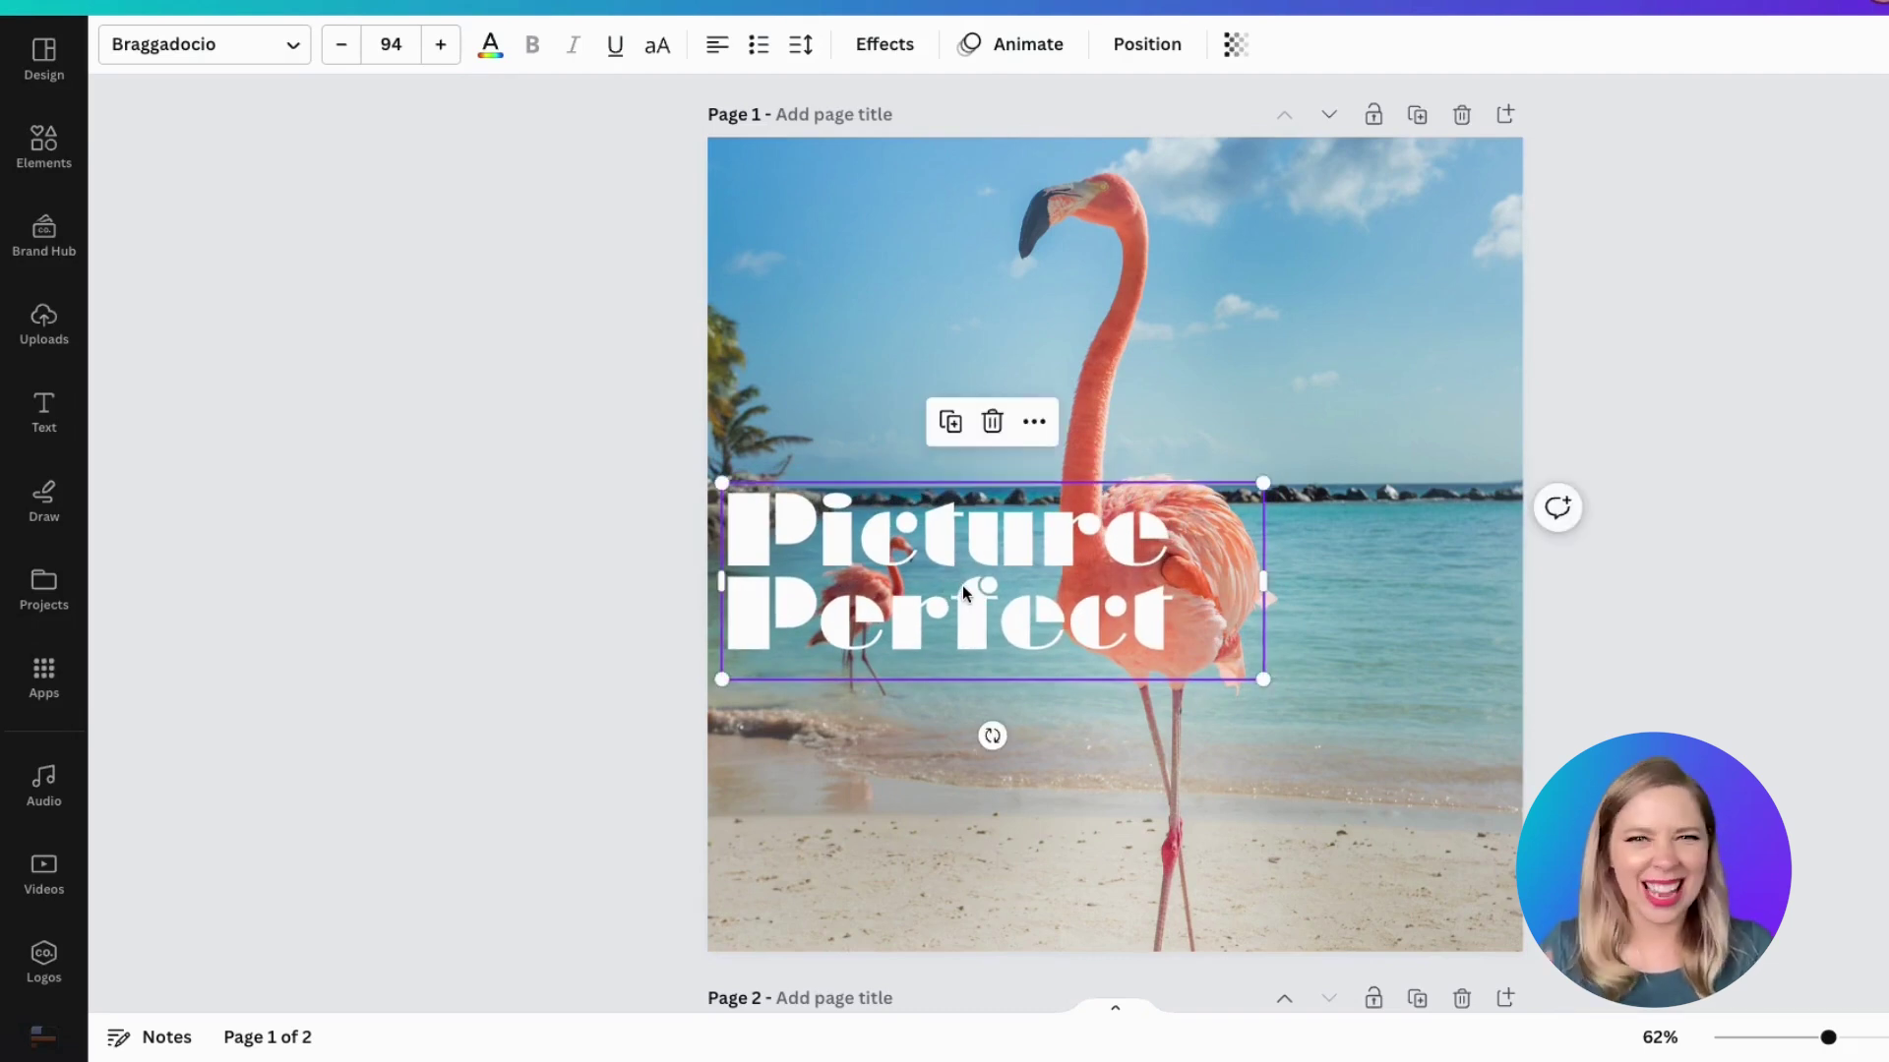
{"action": "left_click_drag", "start_coordinate": [962, 586], "coordinate": [976, 390]}
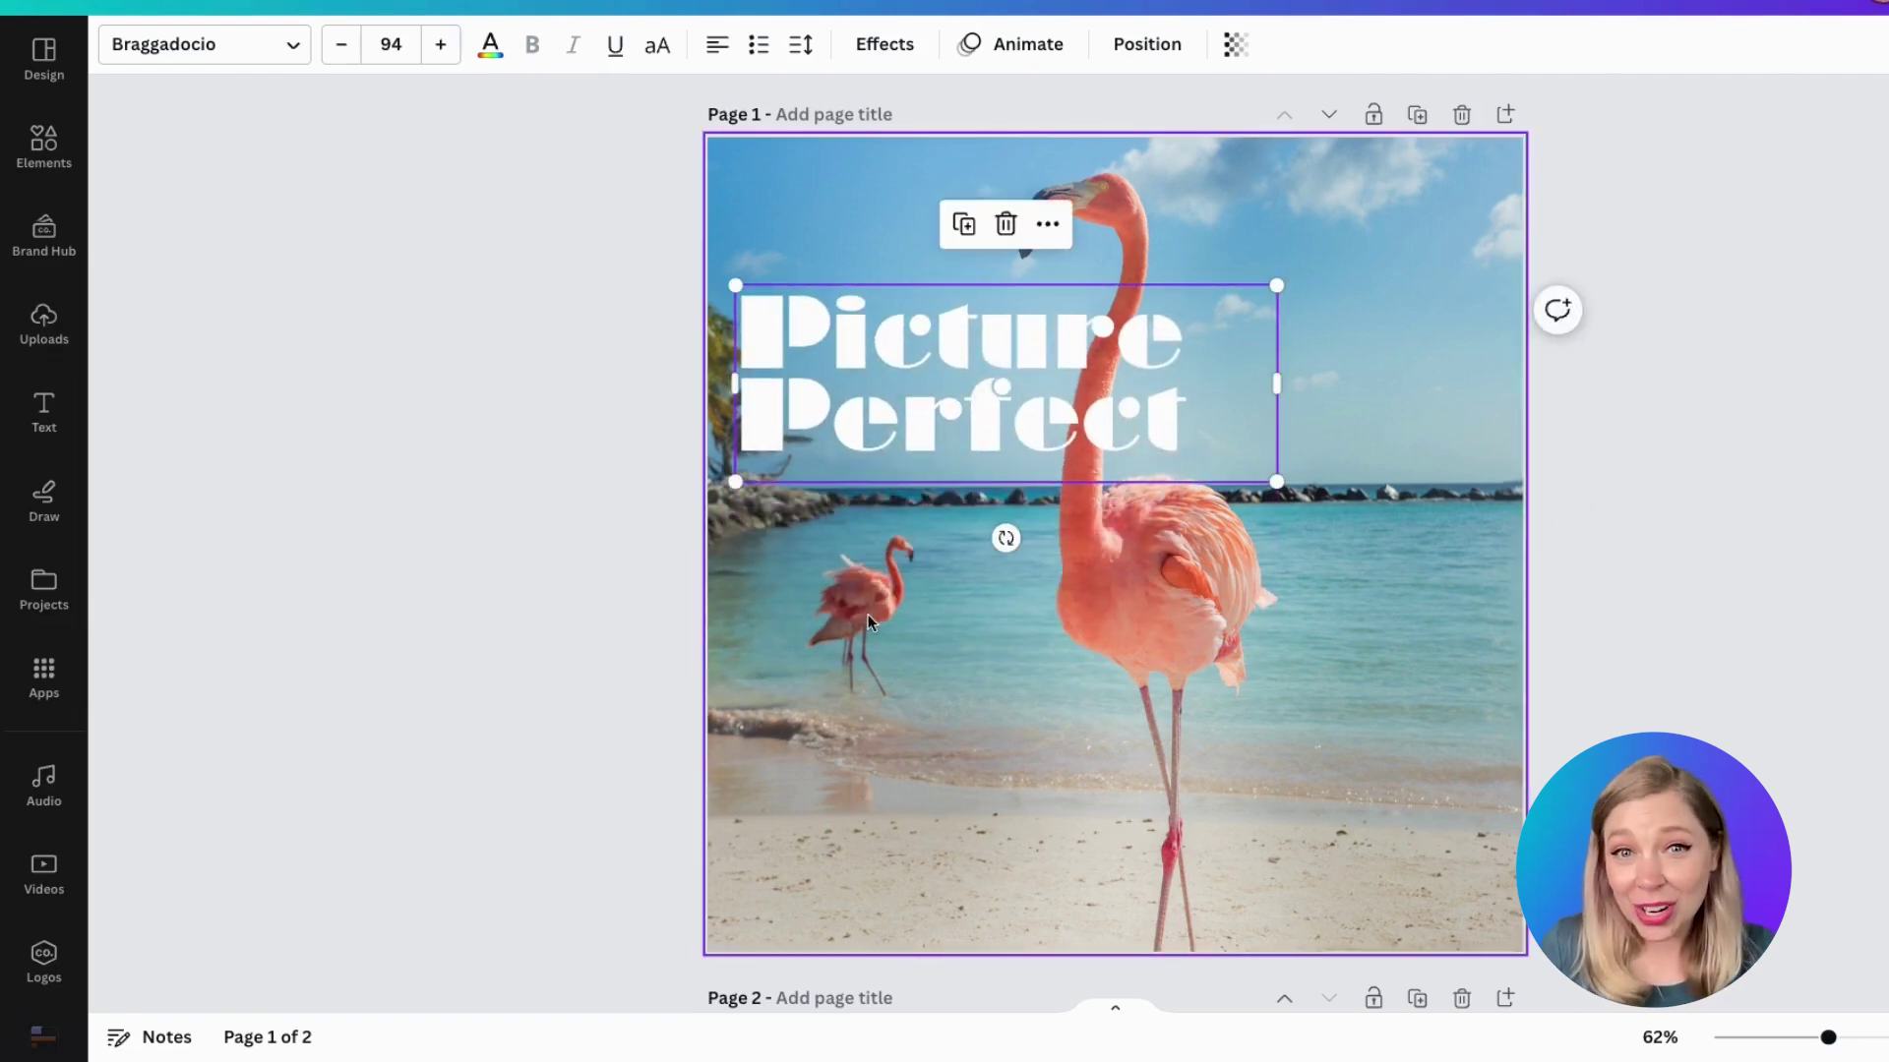
{"action": "left_click", "coordinate": [867, 613]}
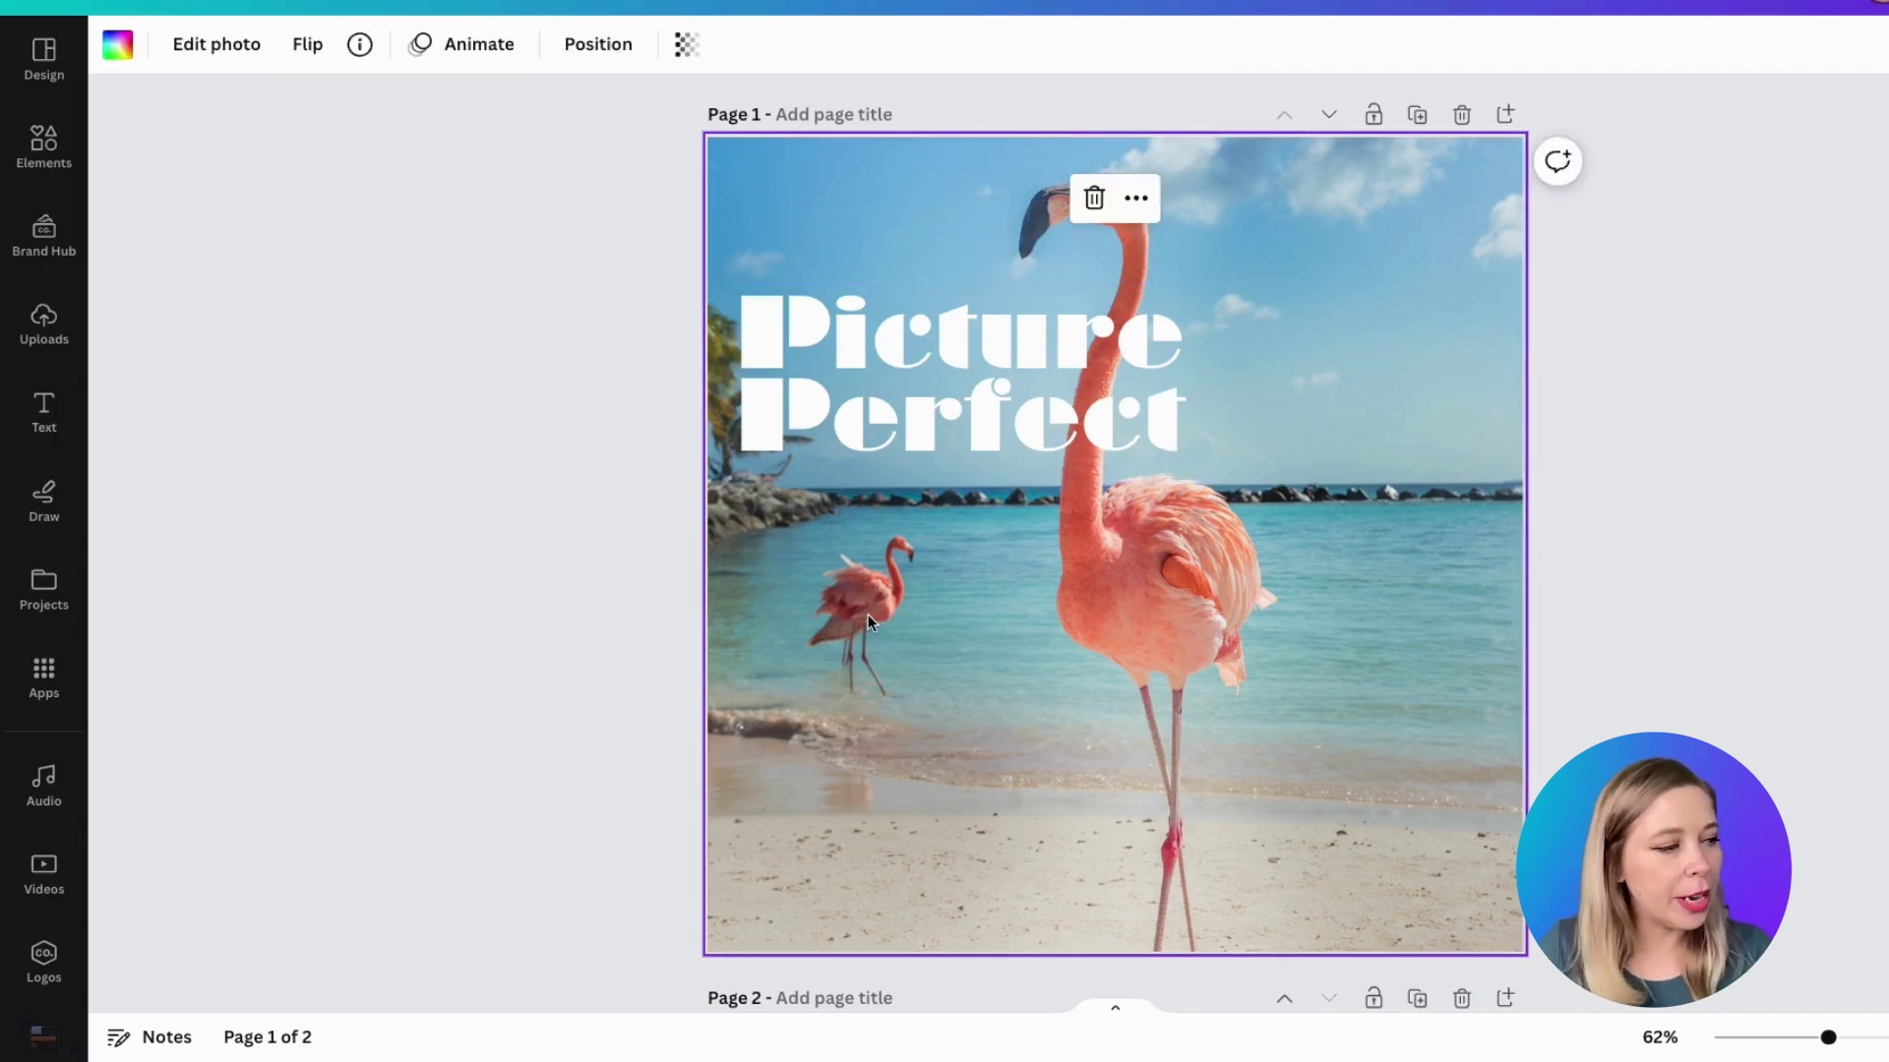
{"action": "left_click", "coordinate": [217, 44]}
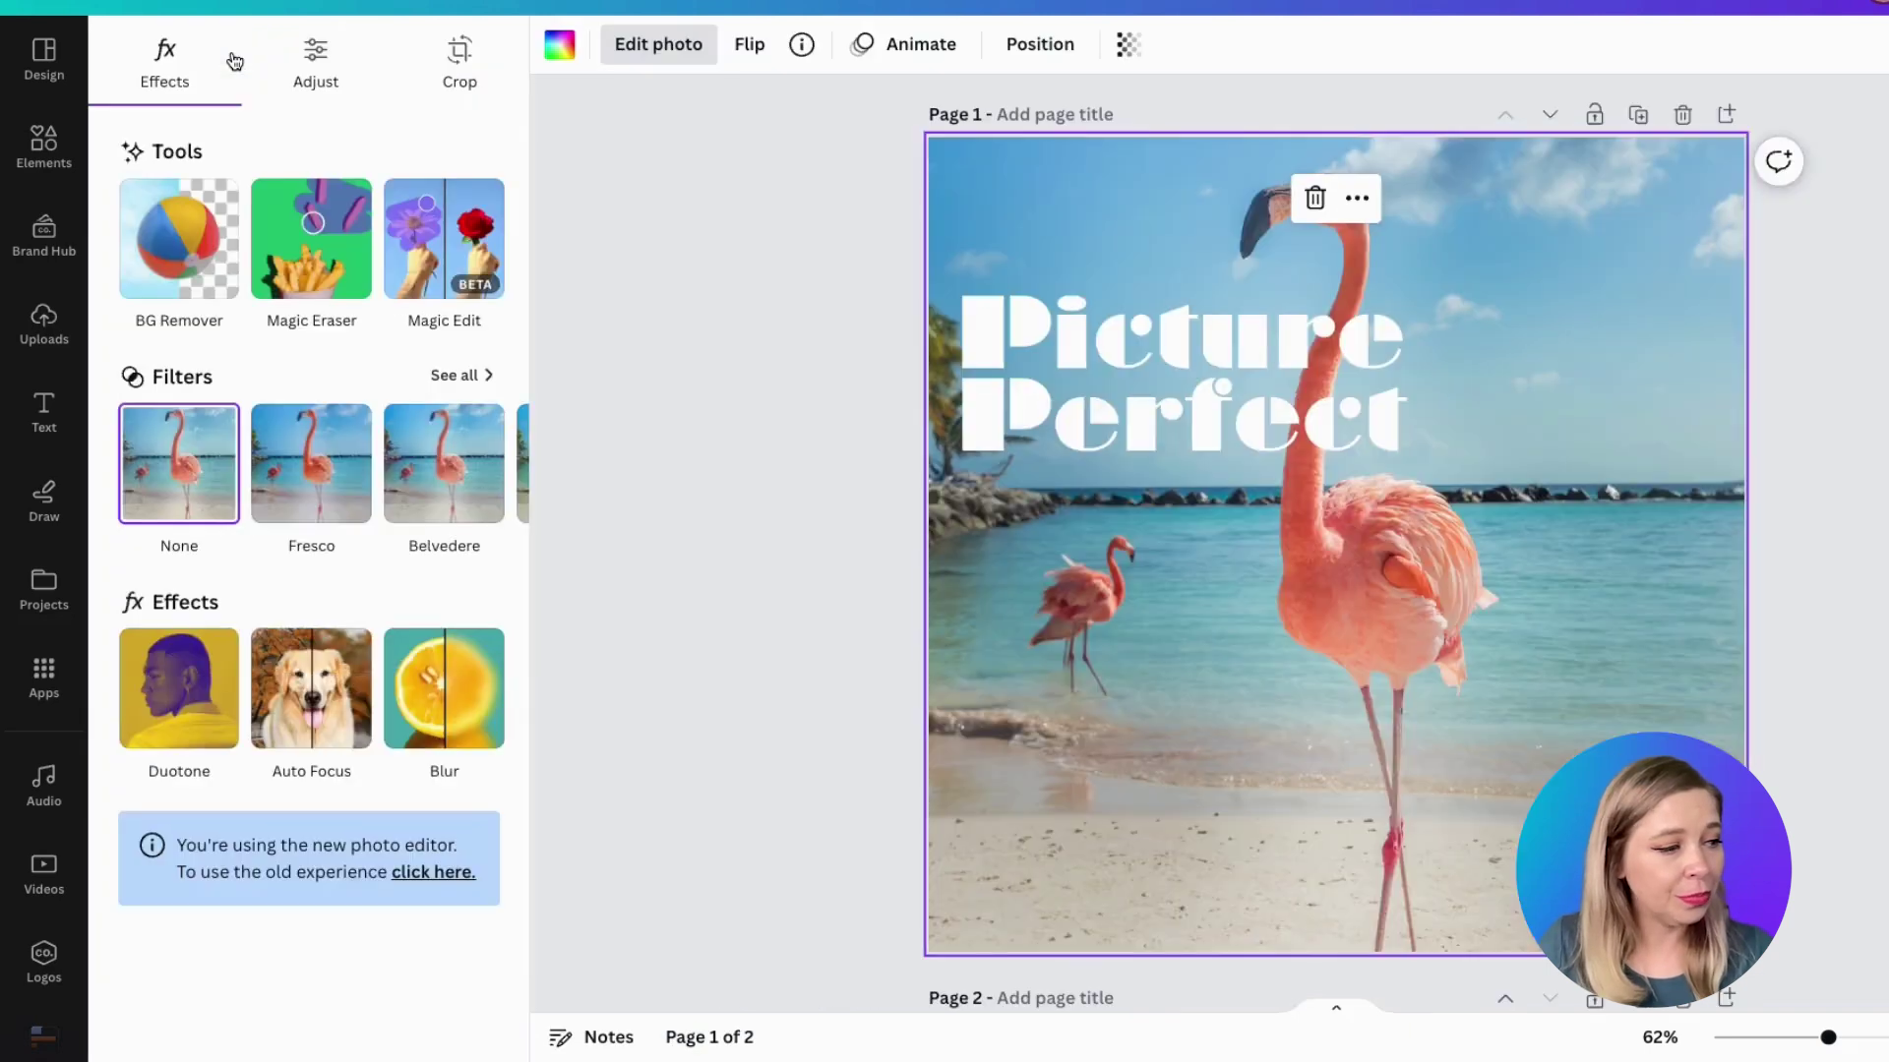
Step: Remove the small flamingo from the beach photo with Magic Eraser at brush size 36
{"action": "left_click", "coordinate": [310, 246]}
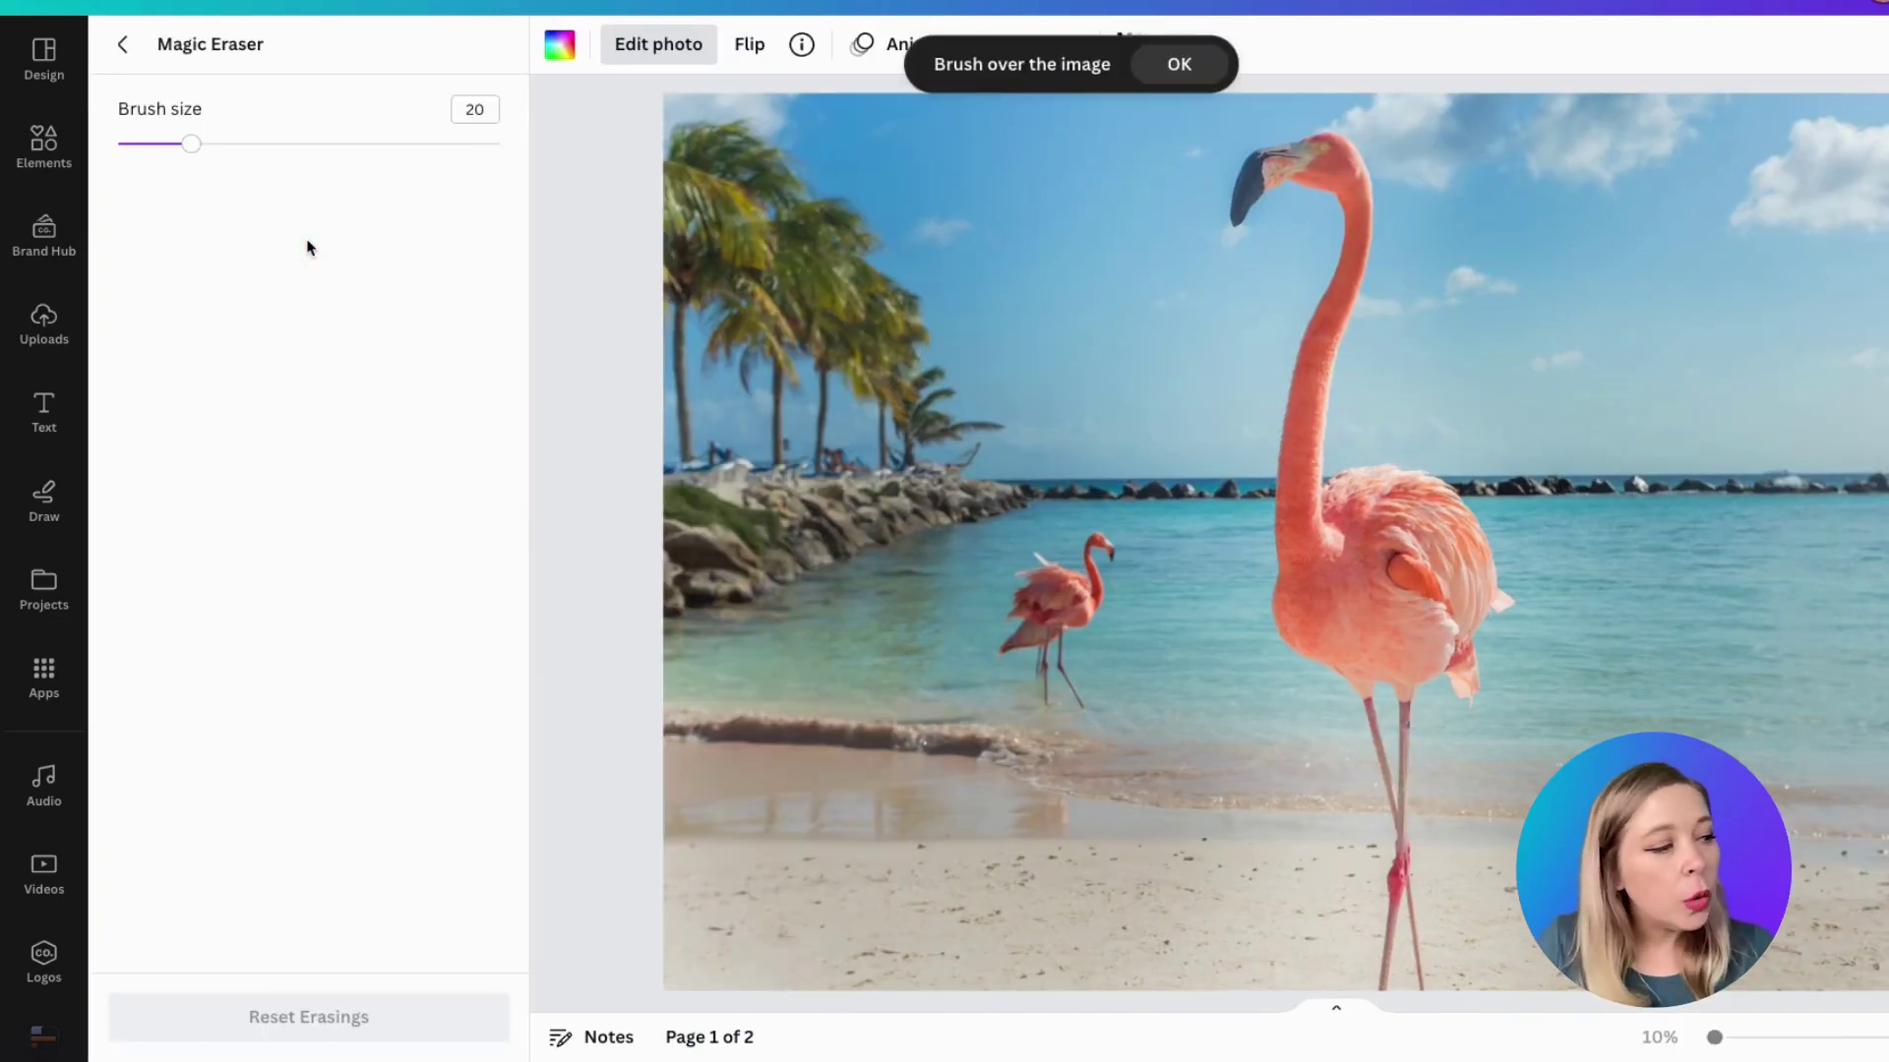
{"action": "left_click_drag", "start_coordinate": [194, 145], "coordinate": [252, 144]}
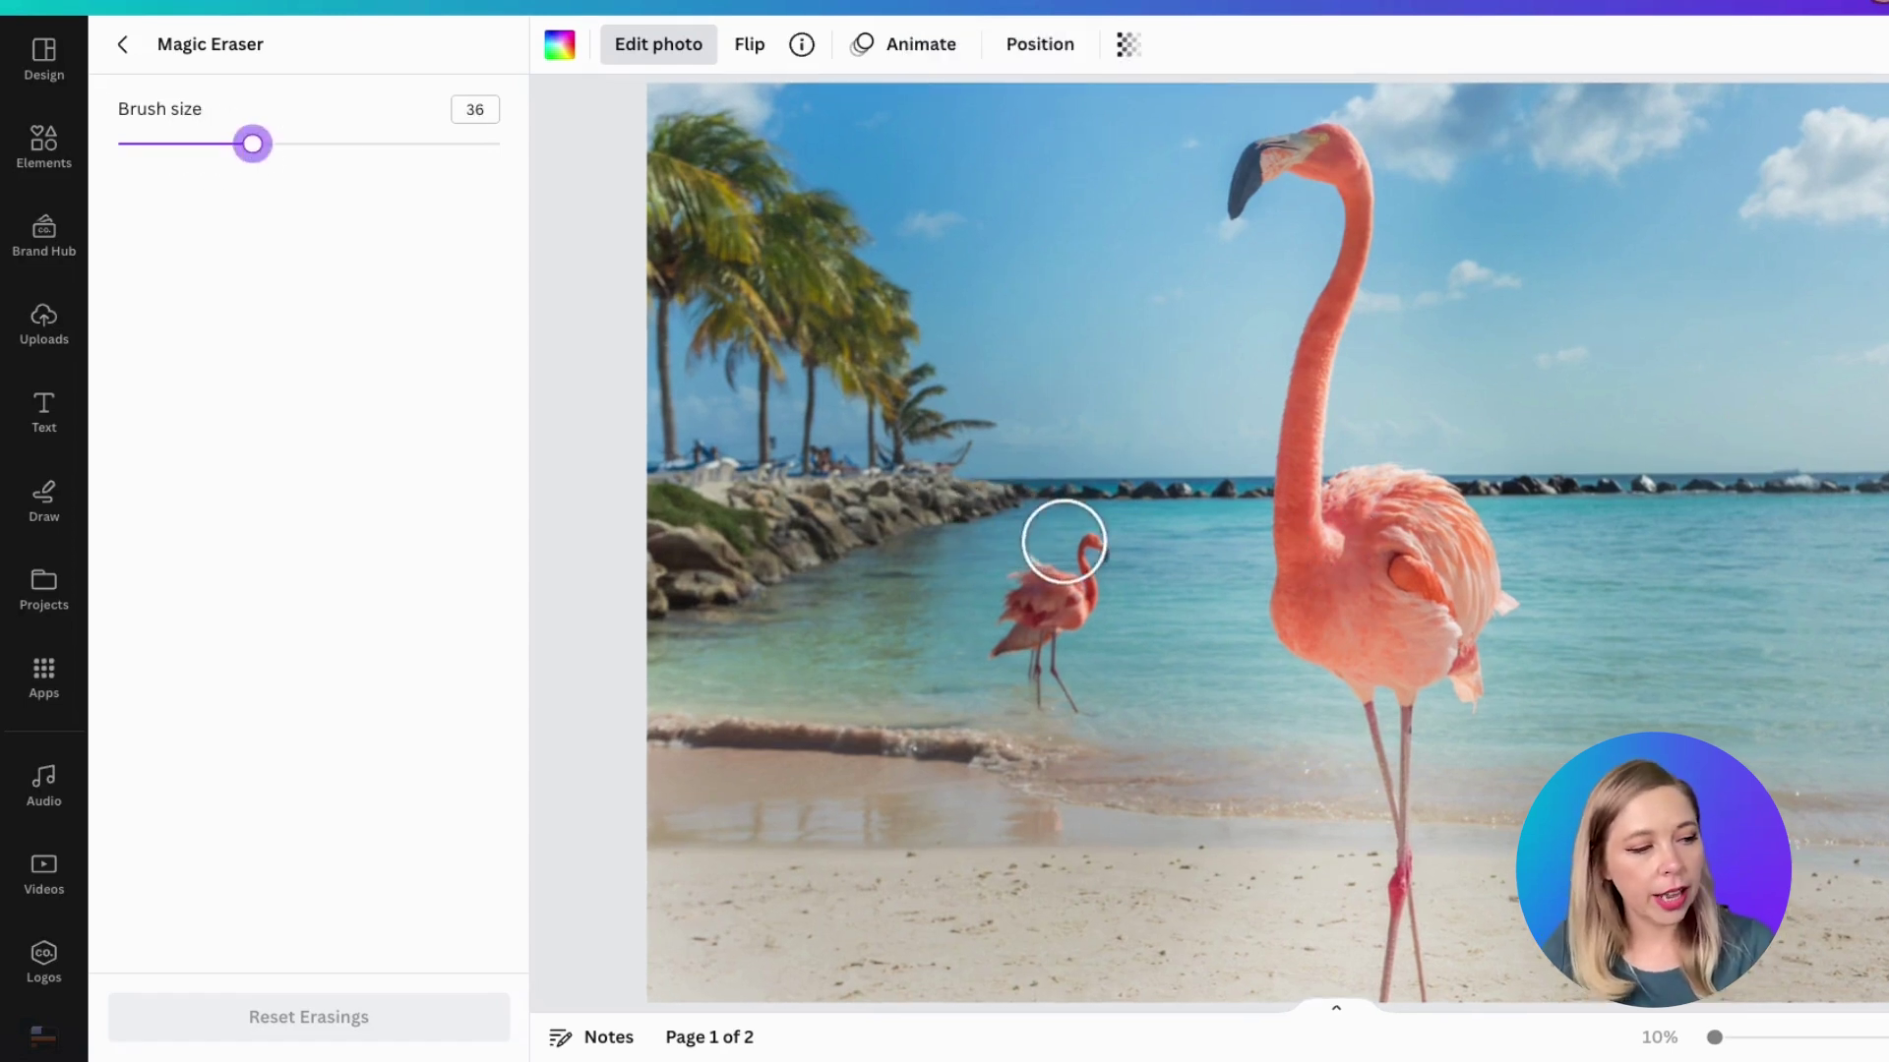
{"action": "mouse_move", "coordinate": [1079, 548]}
{"action": "left_mouse_down"}
{"action": "mouse_move", "coordinate": [1020, 585]}
{"action": "mouse_move", "coordinate": [1007, 642]}
{"action": "mouse_move", "coordinate": [1076, 597]}
{"action": "mouse_move", "coordinate": [1076, 682]}
{"action": "left_mouse_up"}
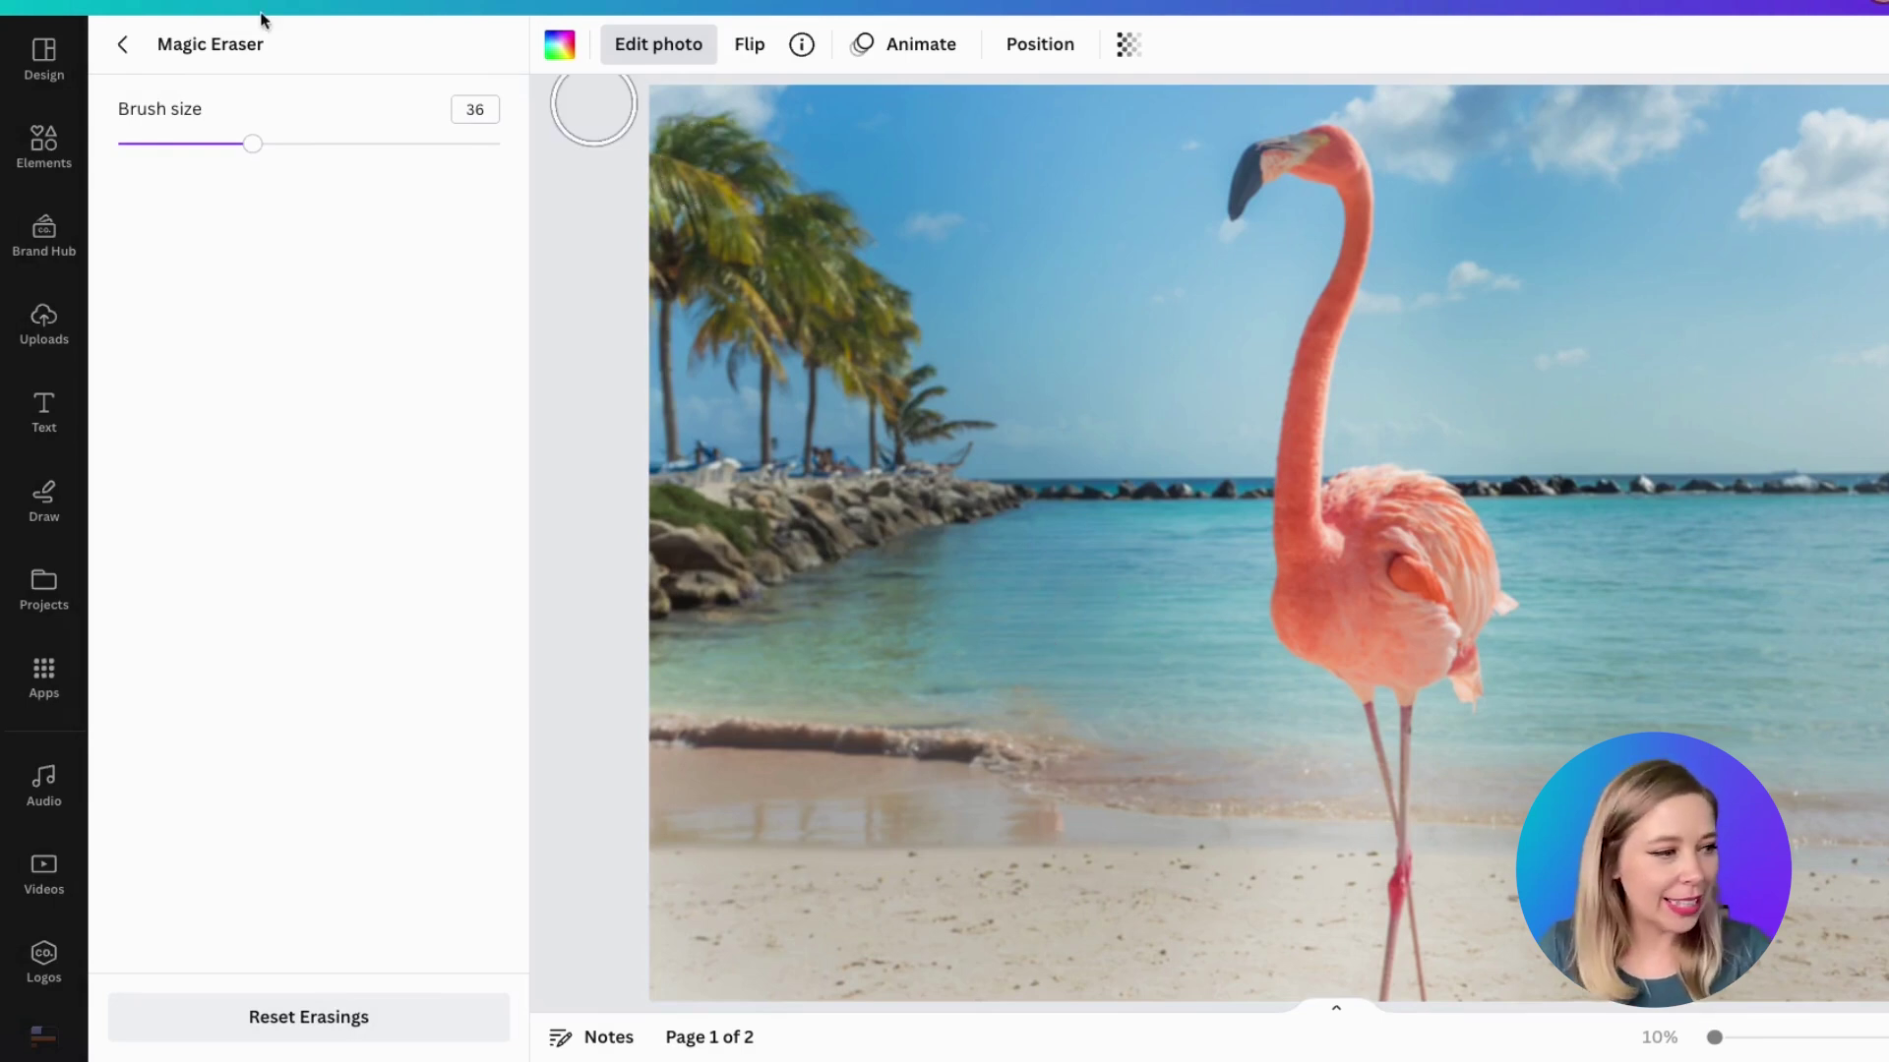
{"action": "left_click", "coordinate": [119, 46]}
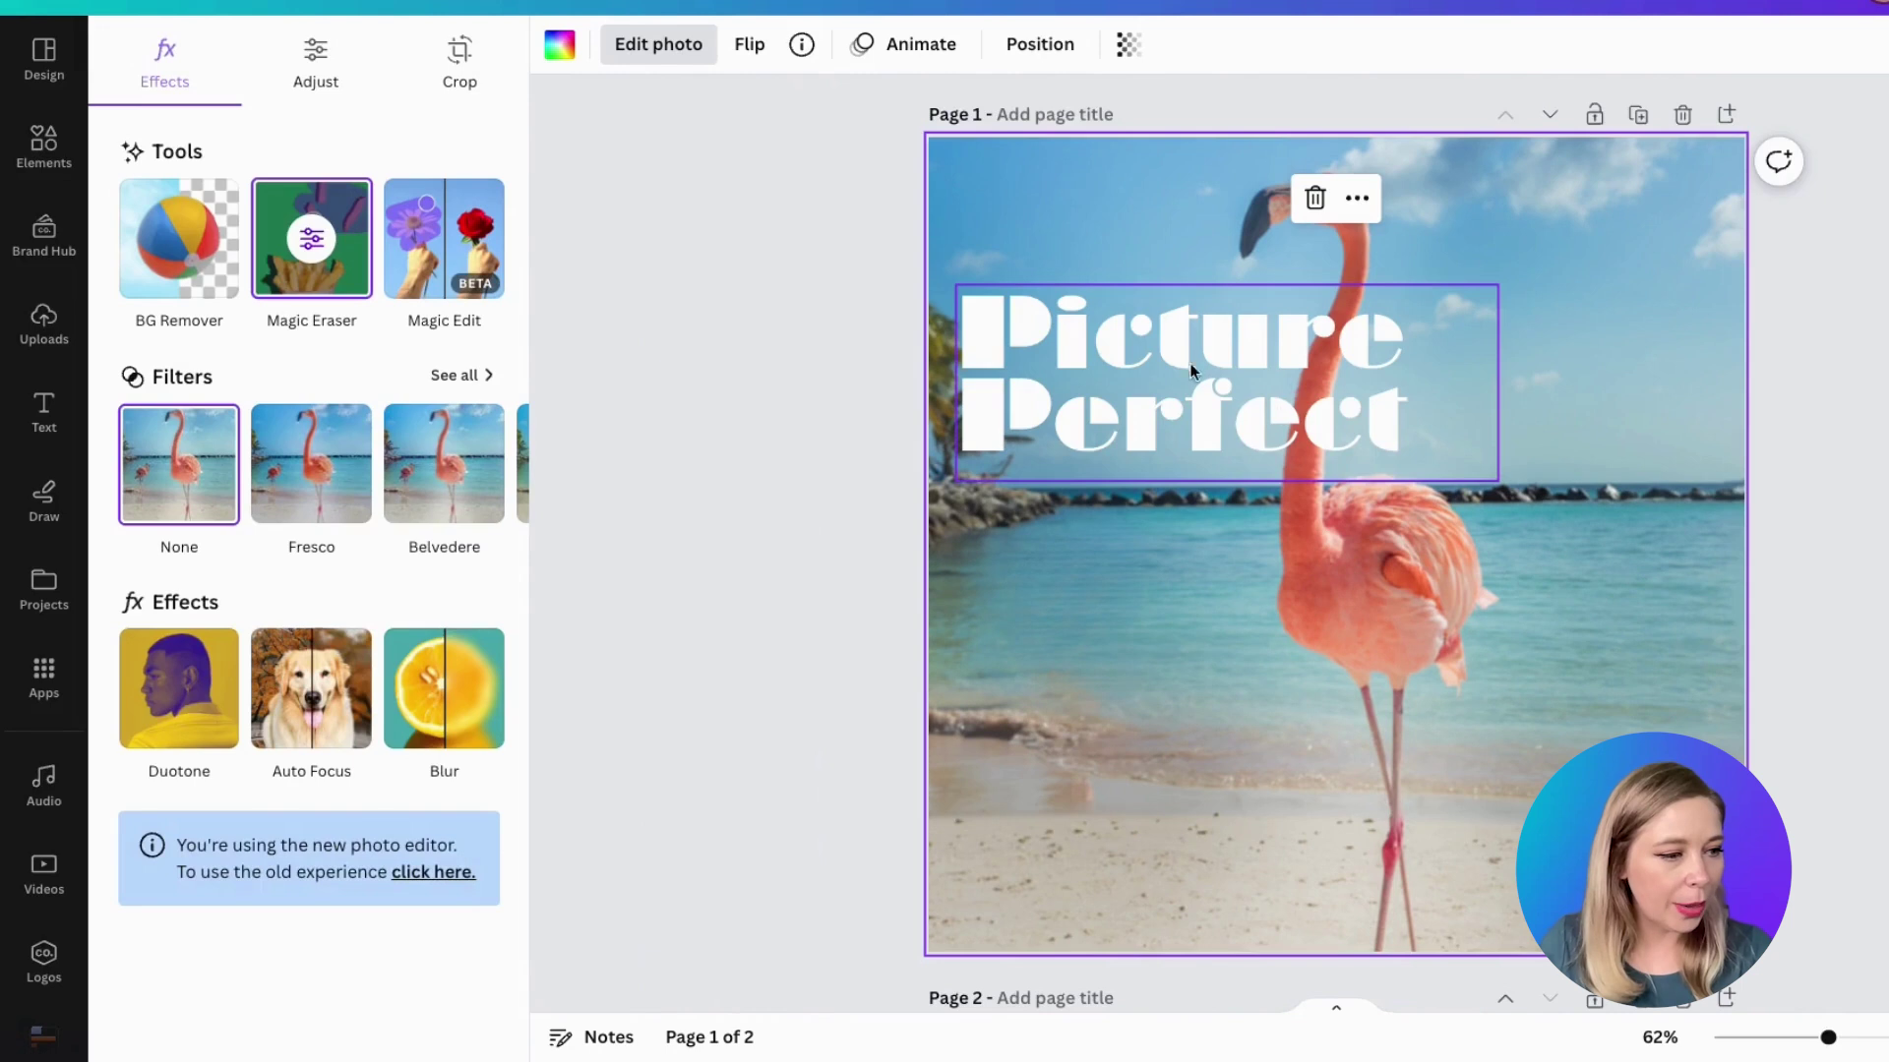
Step: Move the Picture Perfect title back to mid-page, then scroll down to page 2's sunglasses photo
{"action": "left_click_drag", "start_coordinate": [1181, 373], "coordinate": [1171, 557]}
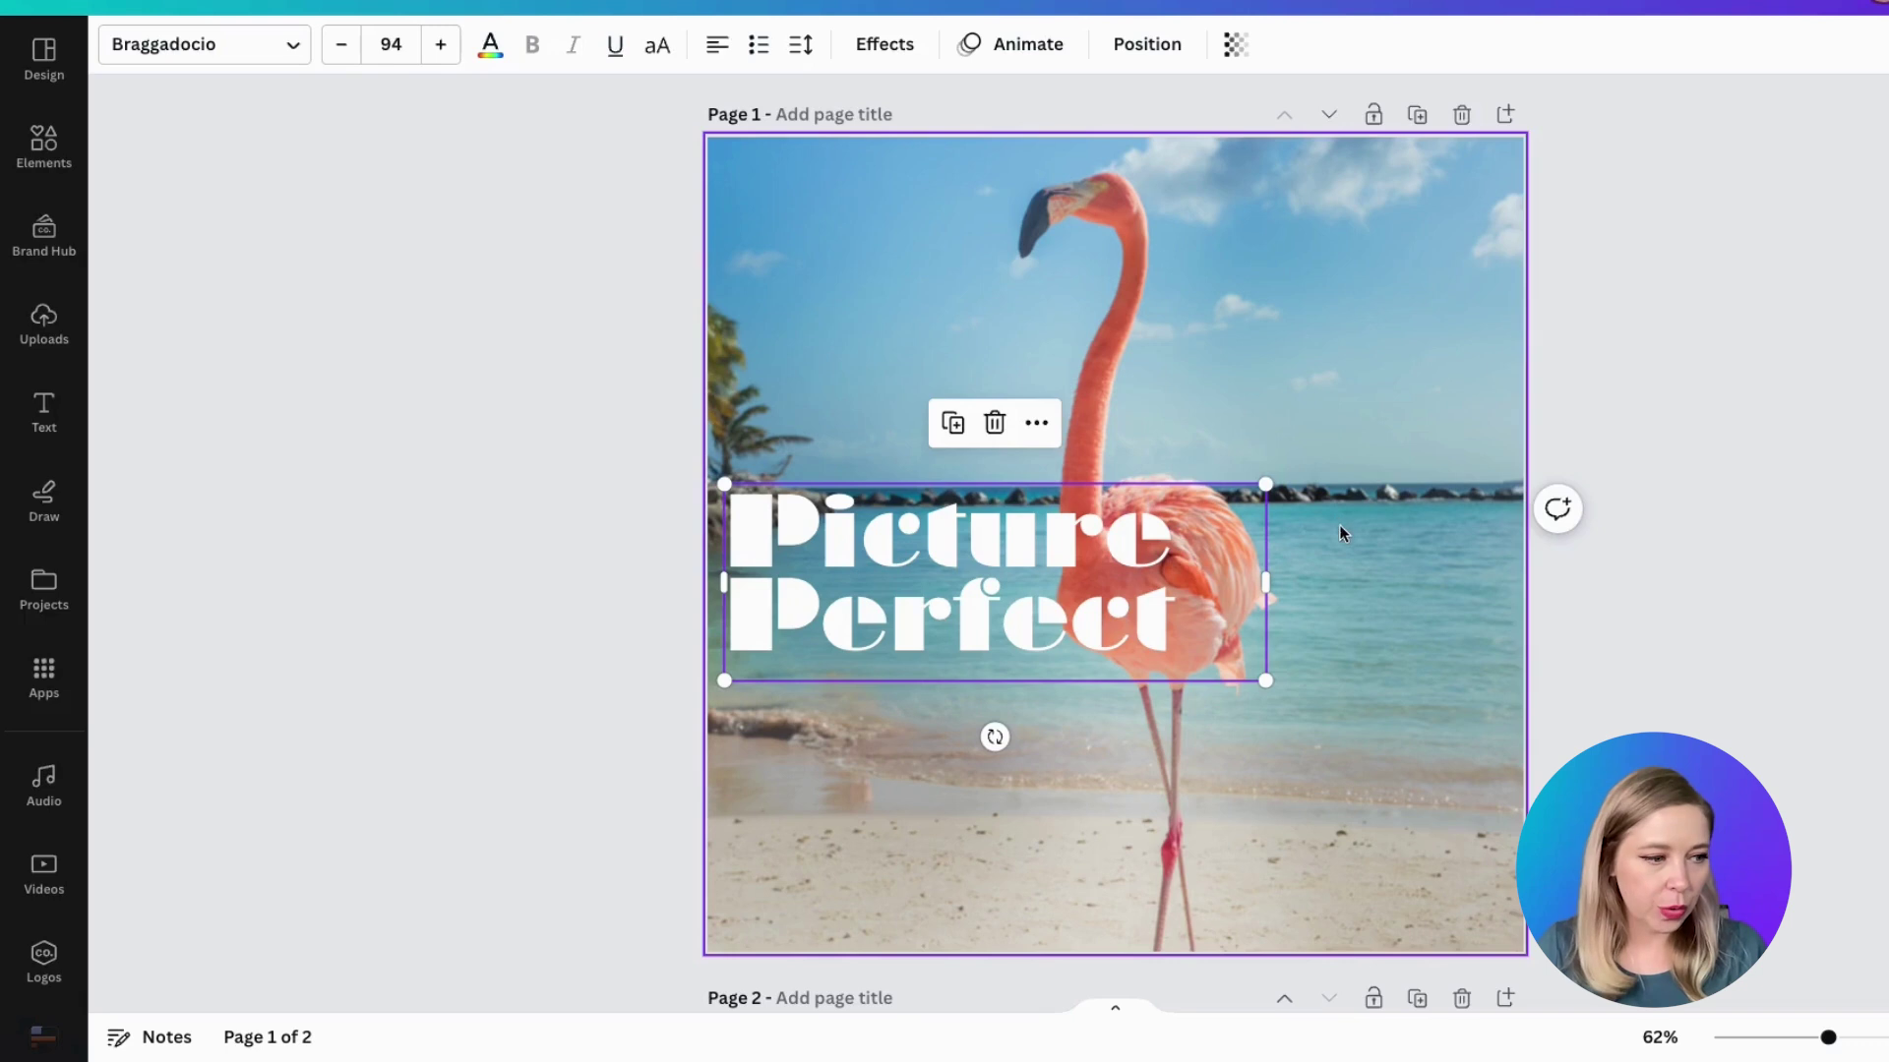
{"action": "scroll", "coordinate": [1377, 531], "scroll_direction": "down", "scroll_amount": 3}
{"action": "scroll", "coordinate": [1476, 560], "scroll_direction": "down", "scroll_amount": 5}
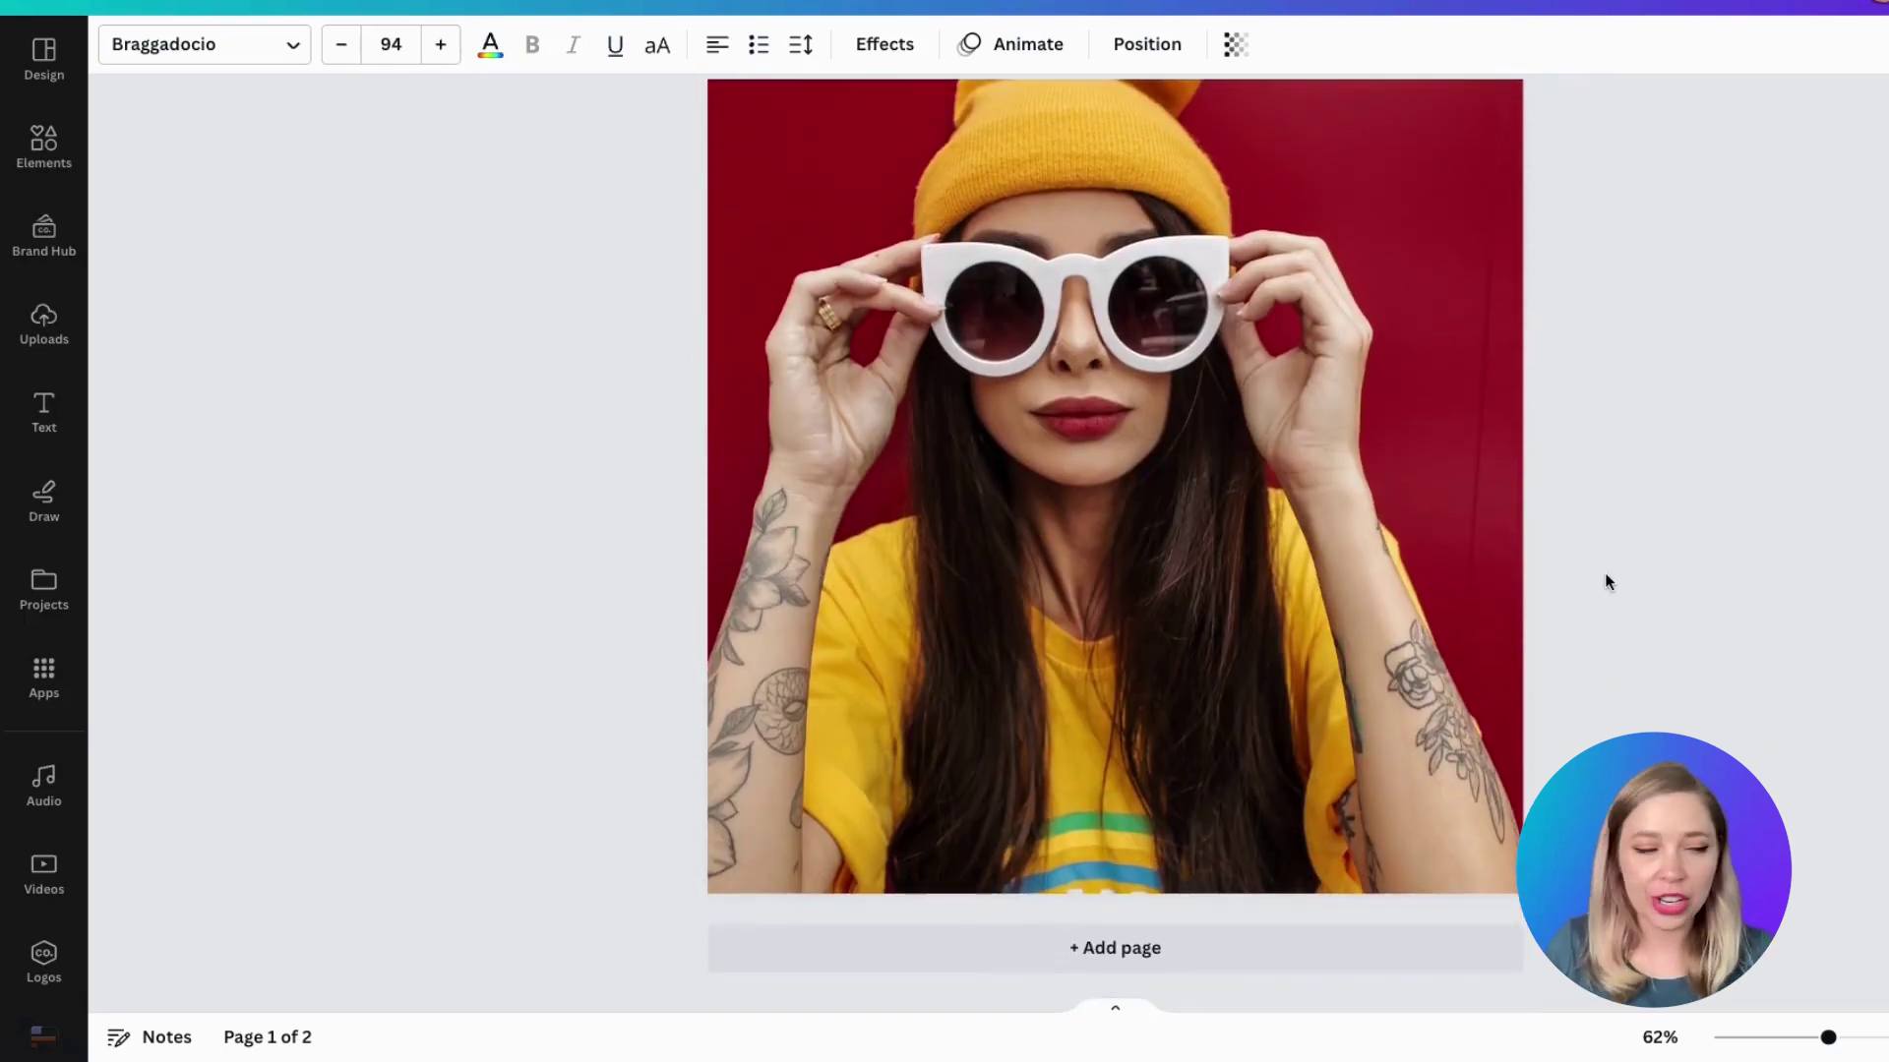
{"action": "scroll", "coordinate": [1605, 581], "scroll_direction": "up", "scroll_amount": 1}
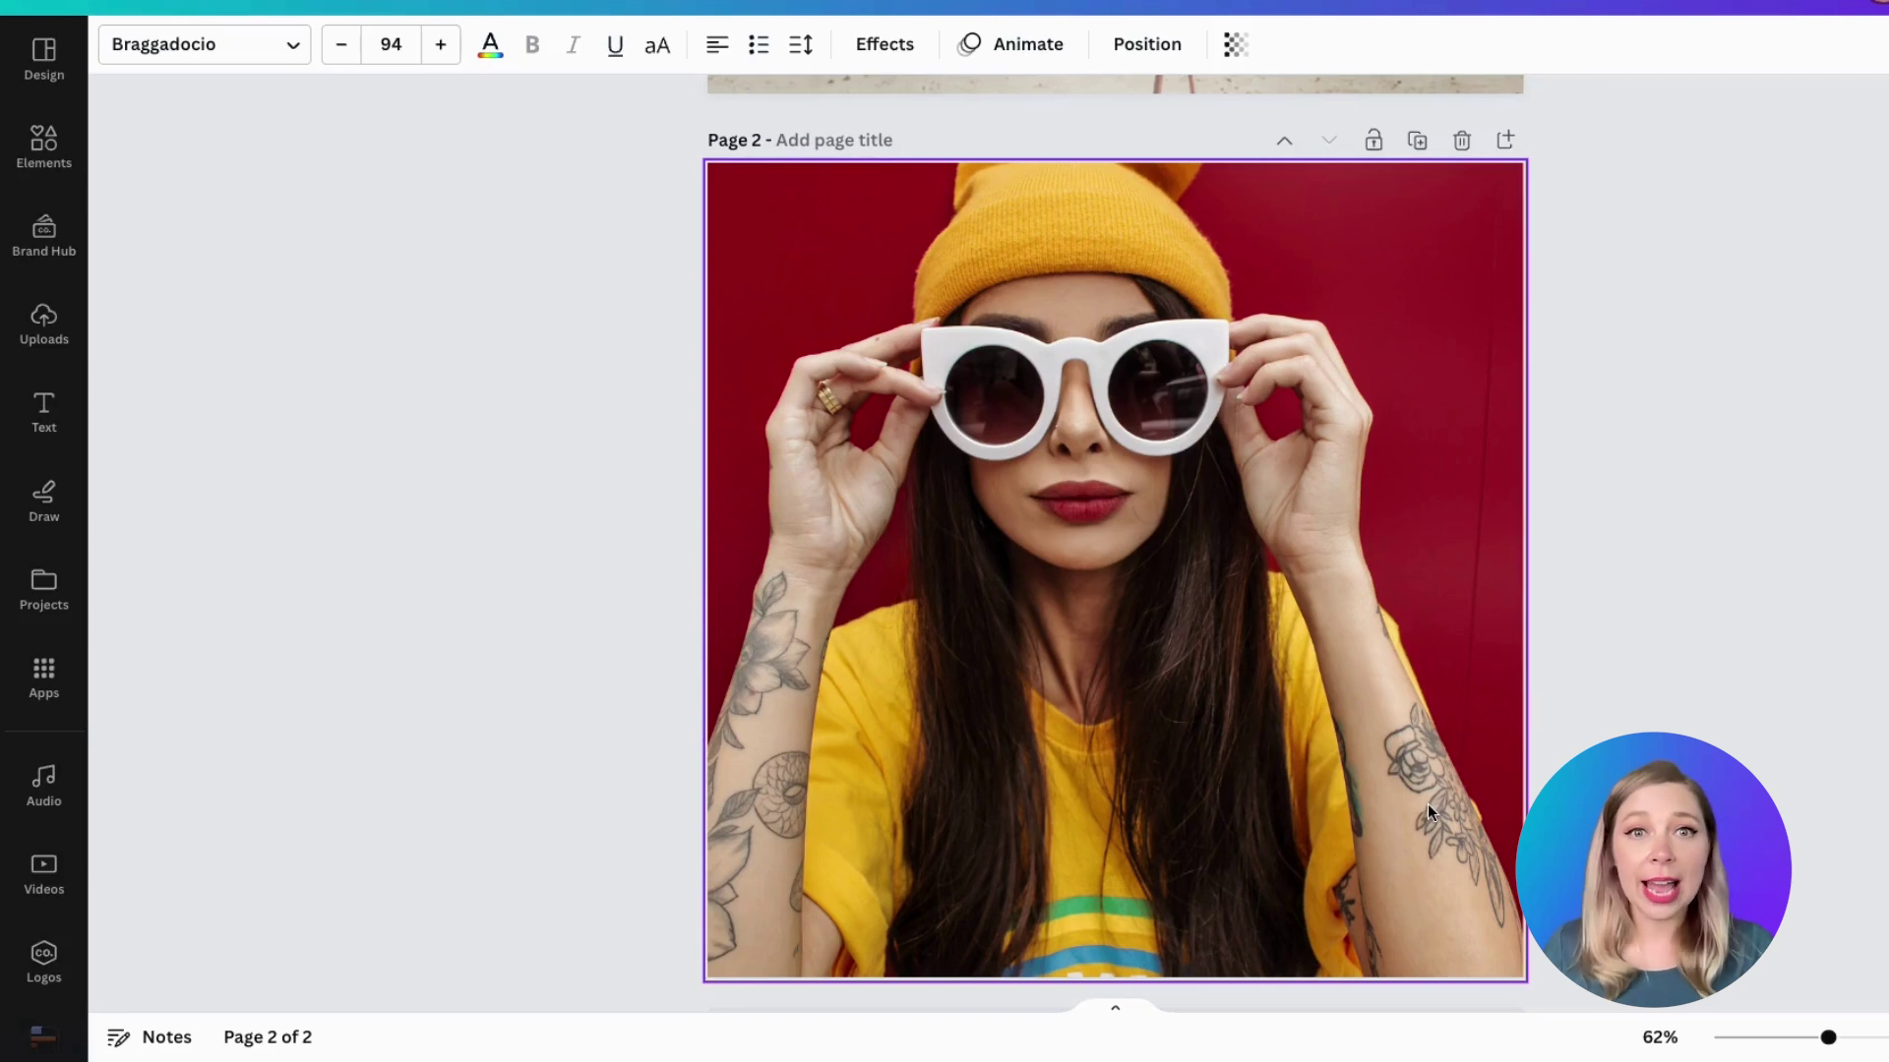
Step: Open Magic Eraser on the page 2 sunglasses photo and brush over the tattoo on her arm
{"action": "left_click", "coordinate": [1306, 762]}
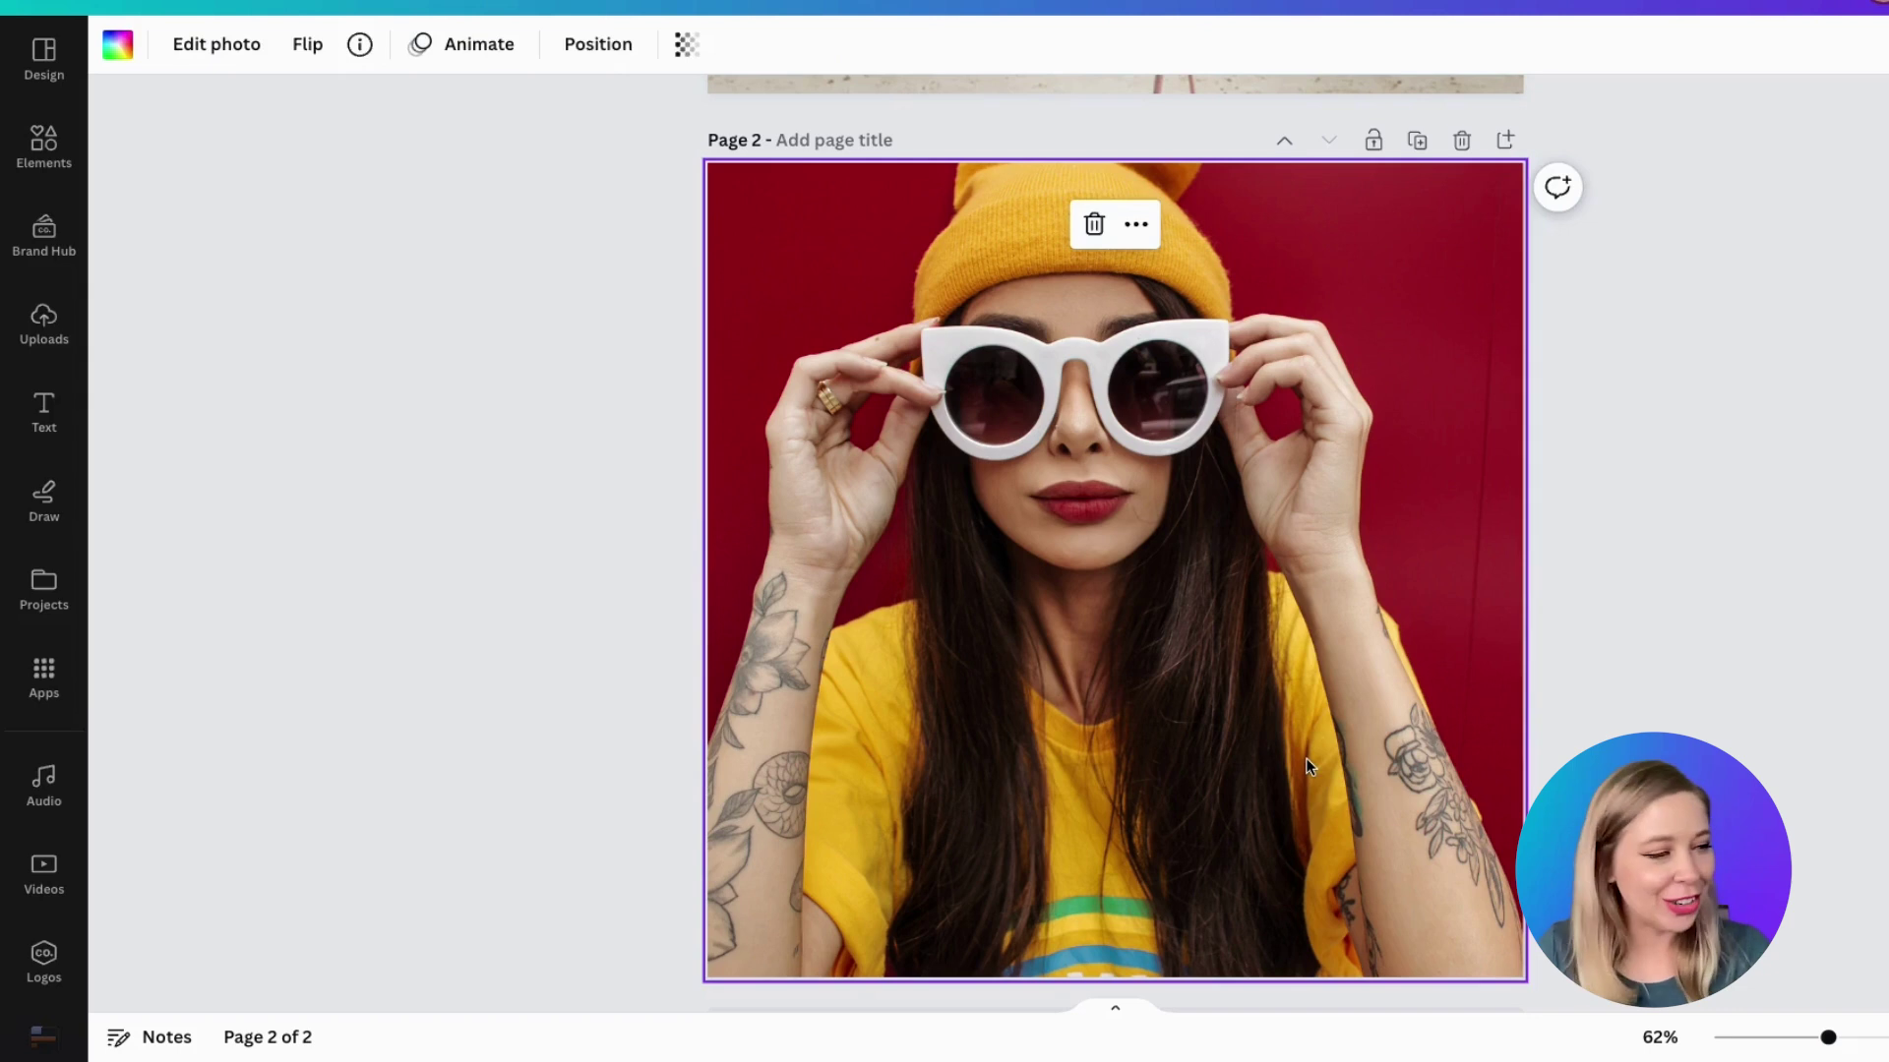
{"action": "left_click", "coordinate": [217, 44]}
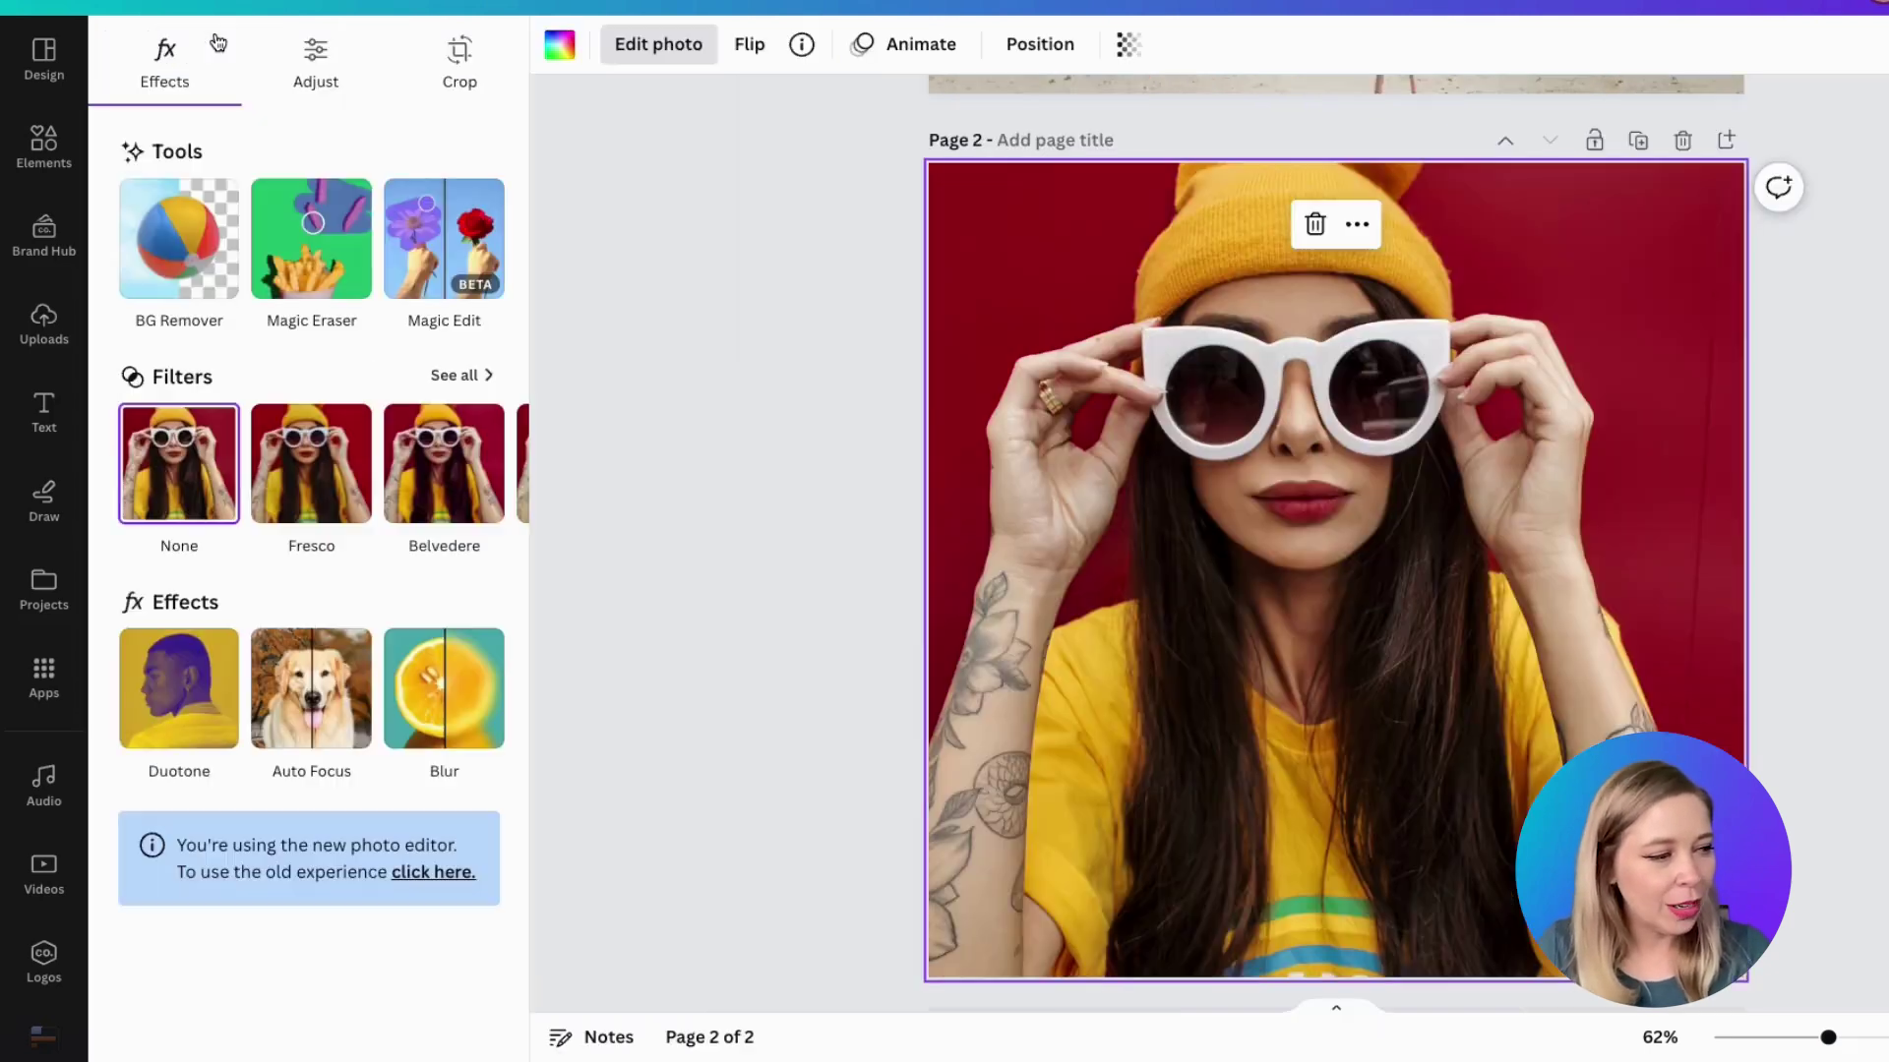
{"action": "left_click", "coordinate": [301, 274]}
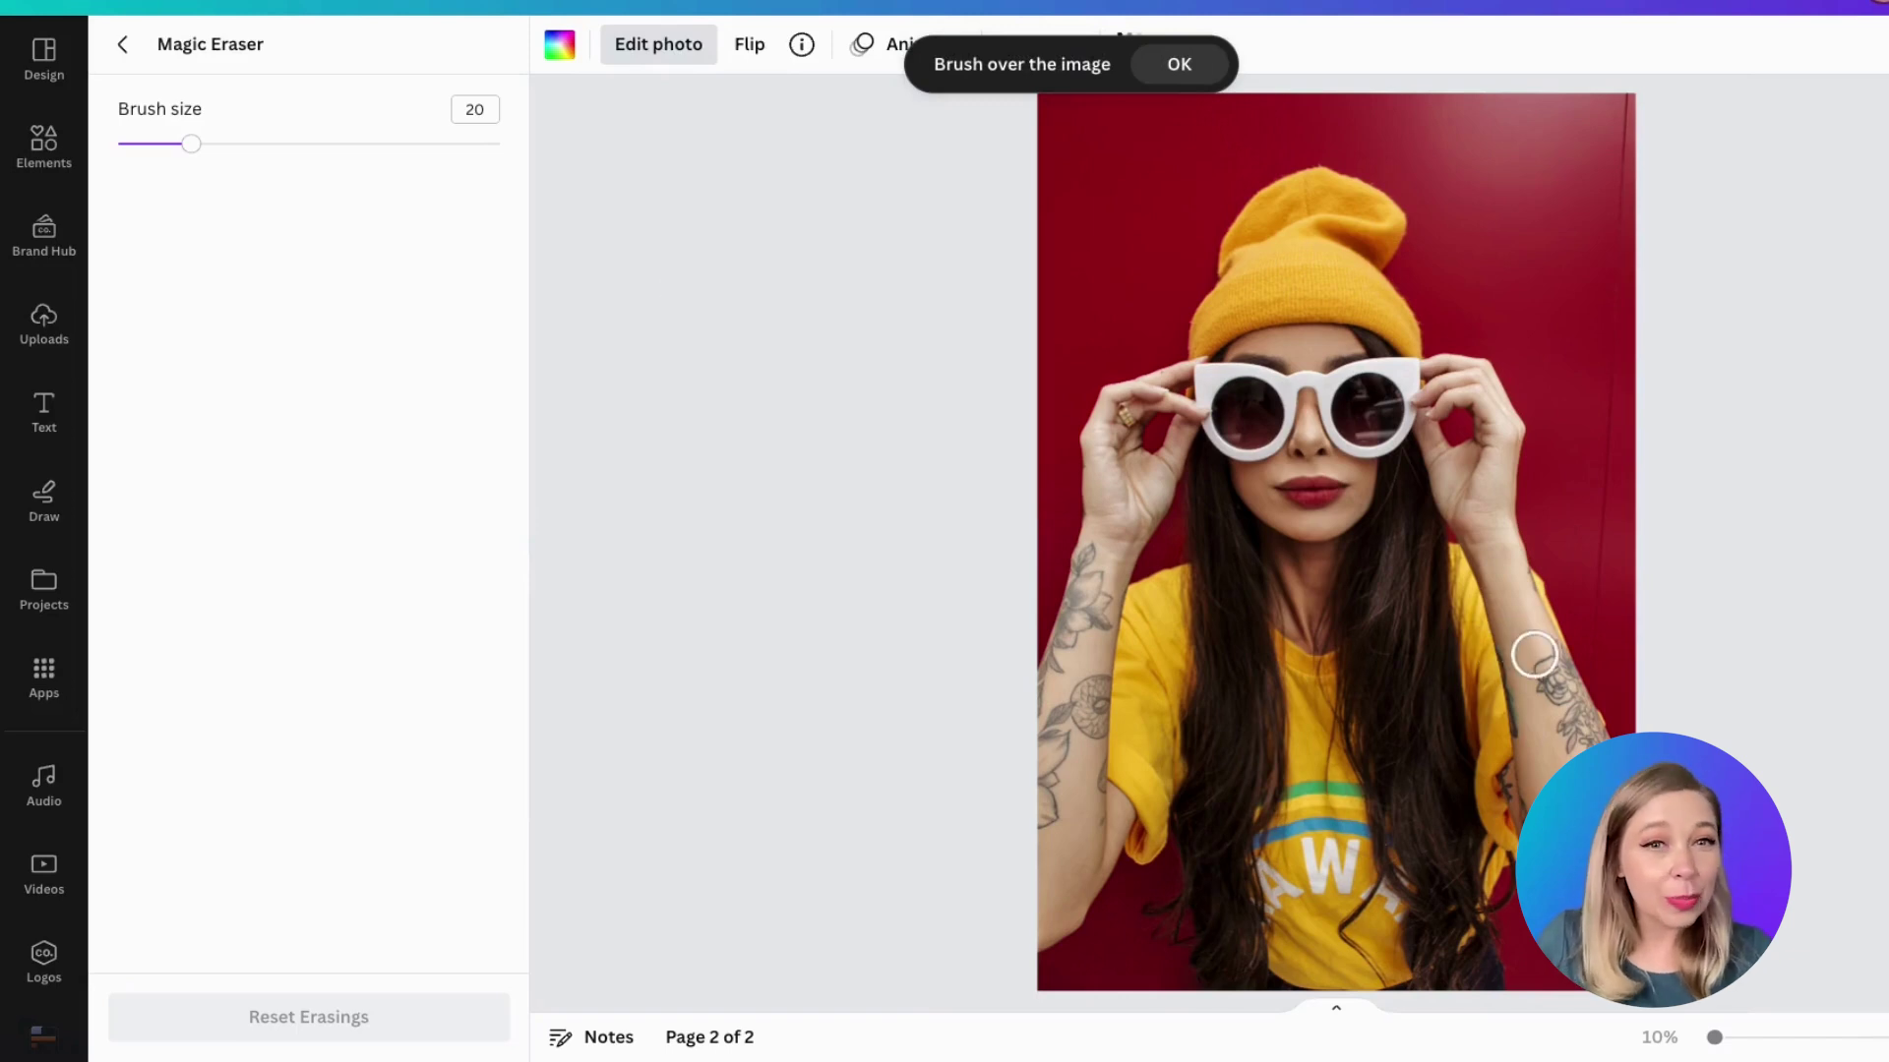
{"action": "left_click", "coordinate": [1545, 663]}
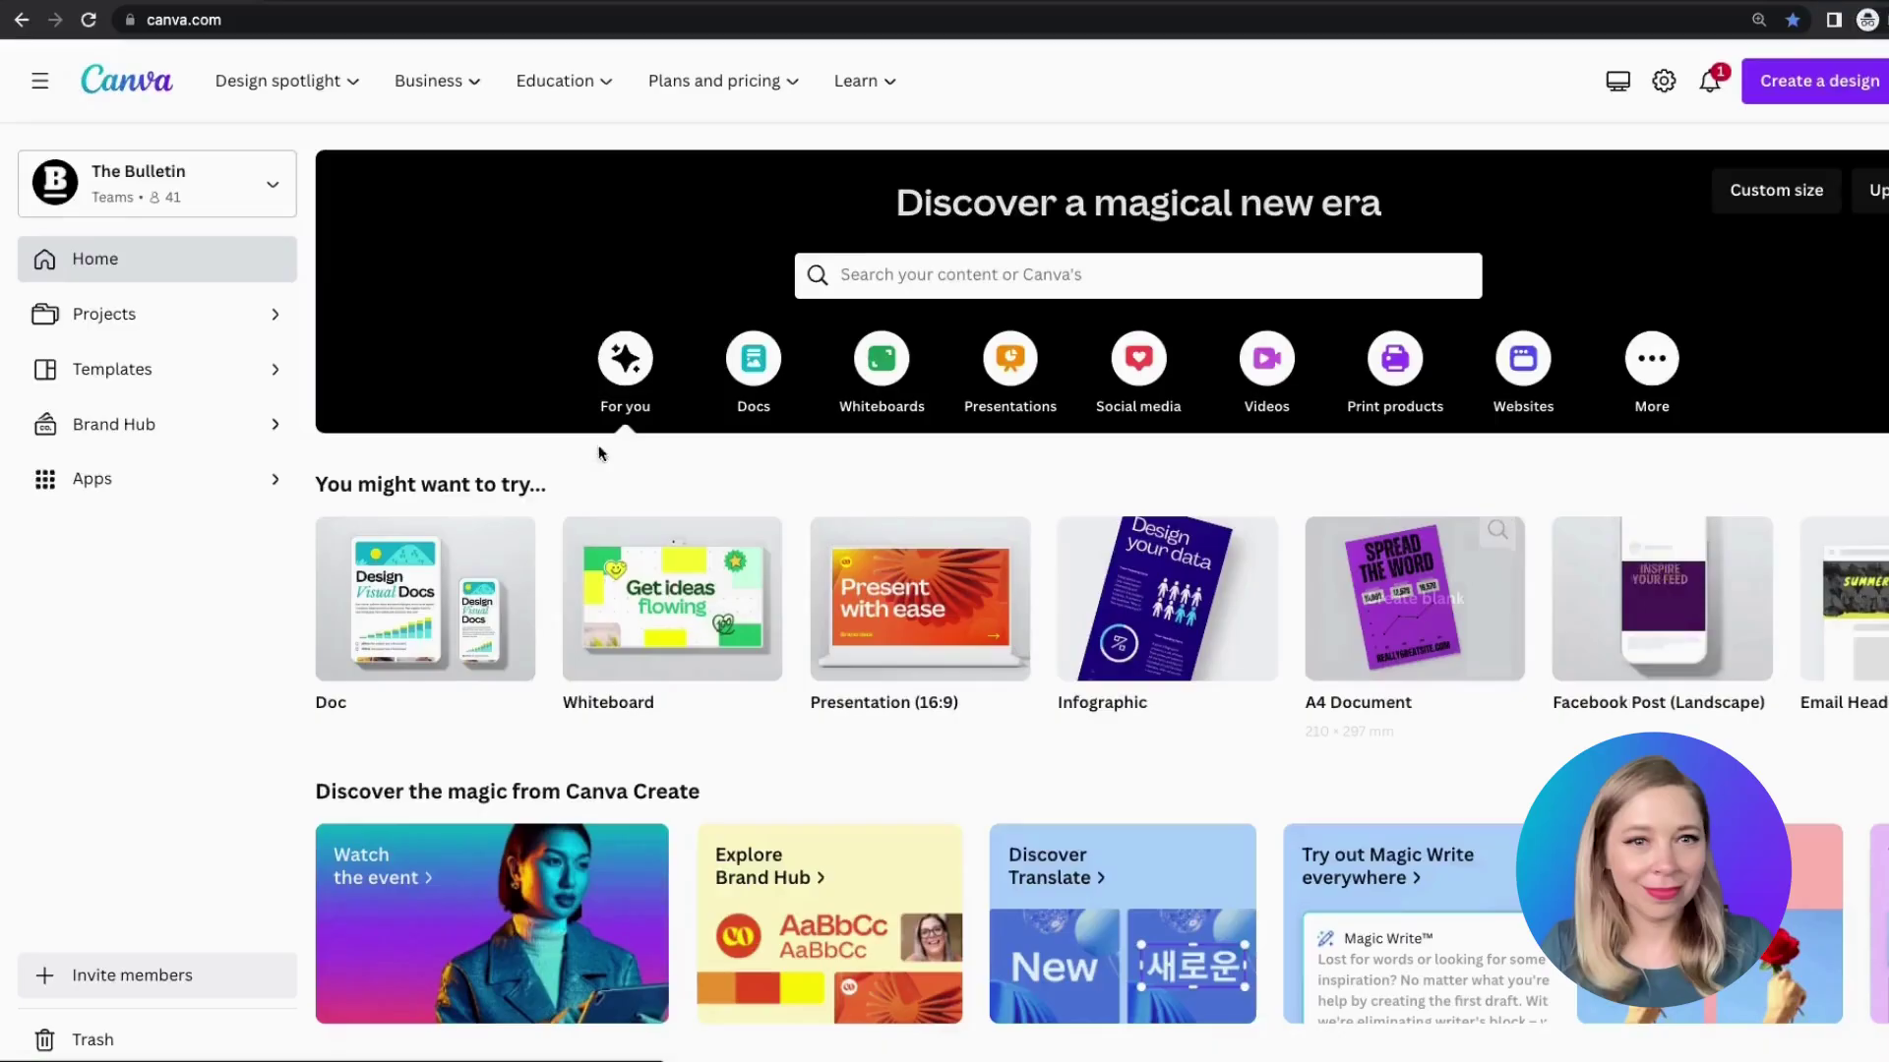
Step: In Templates, filter the Category to Cards & Invitations › Invitation
{"action": "scroll", "coordinate": [155, 371], "scroll_direction": "down", "scroll_amount": 1}
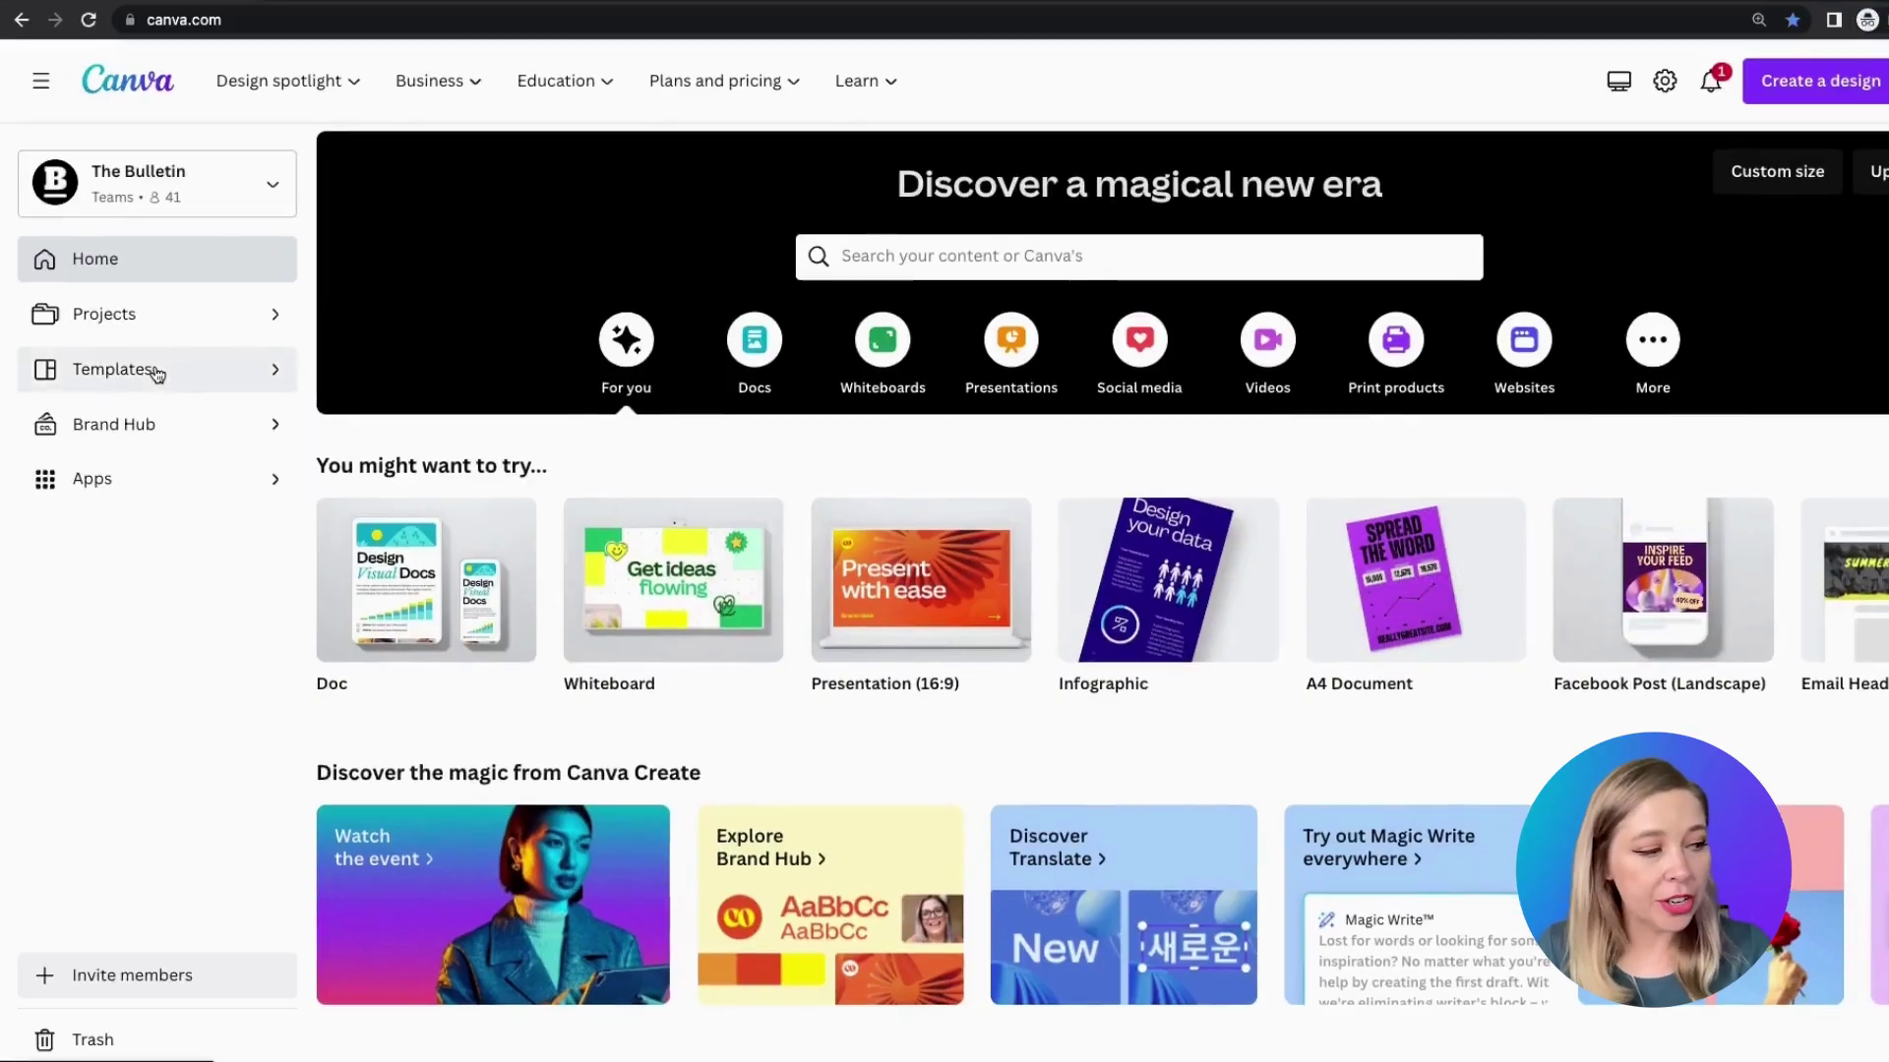
{"action": "left_click", "coordinate": [155, 371]}
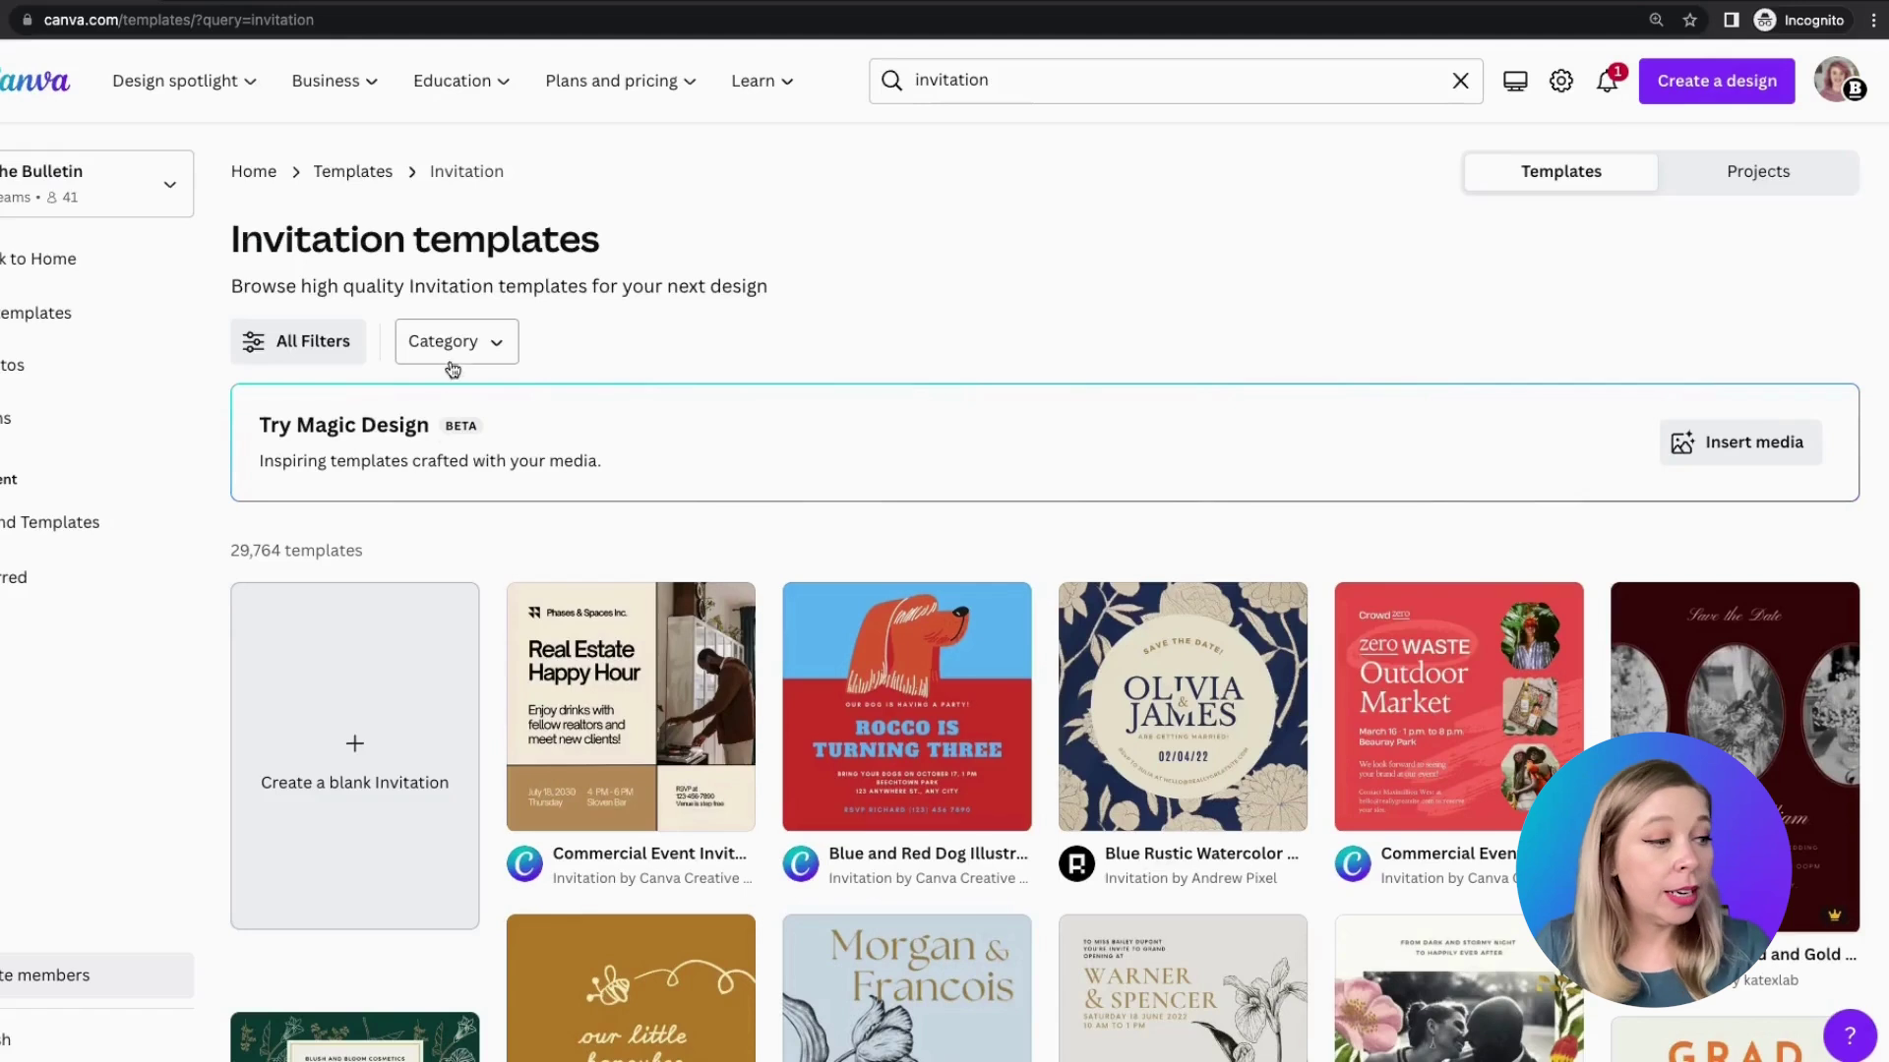
{"action": "left_click", "coordinate": [451, 356]}
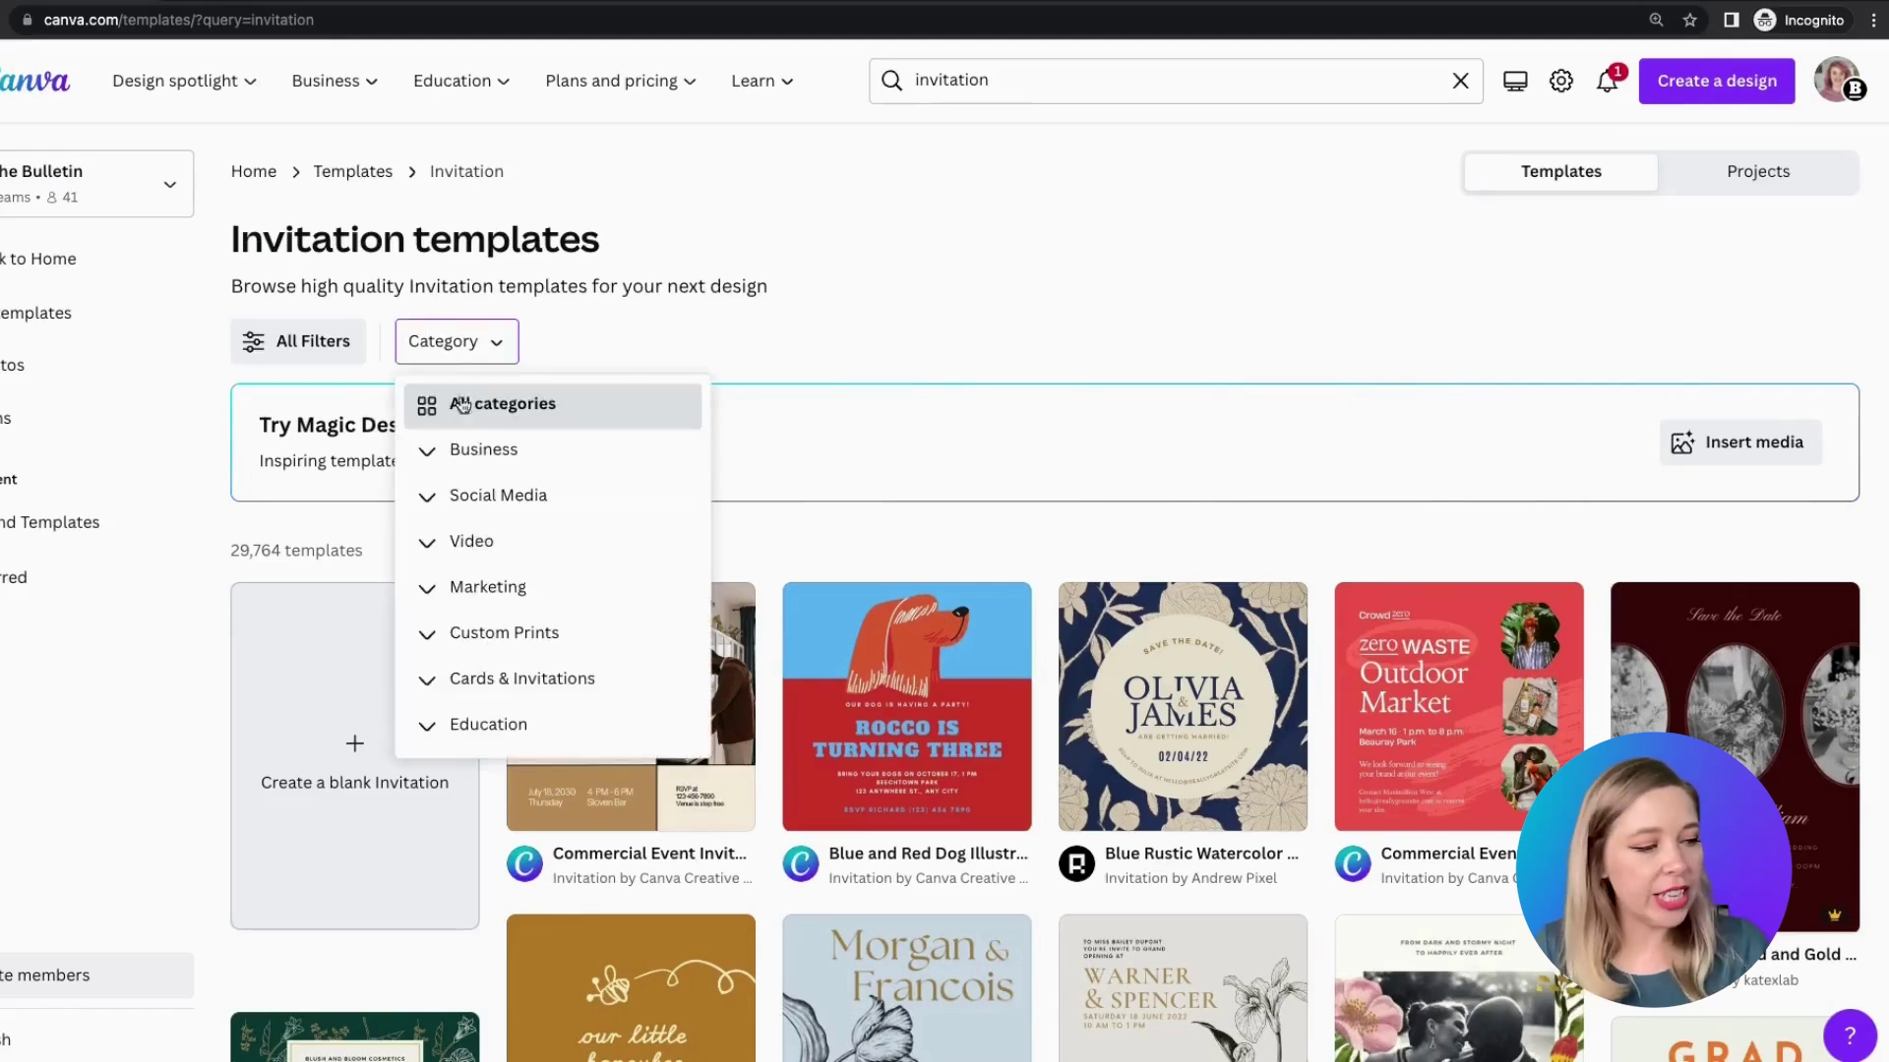
{"action": "left_click", "coordinate": [537, 681]}
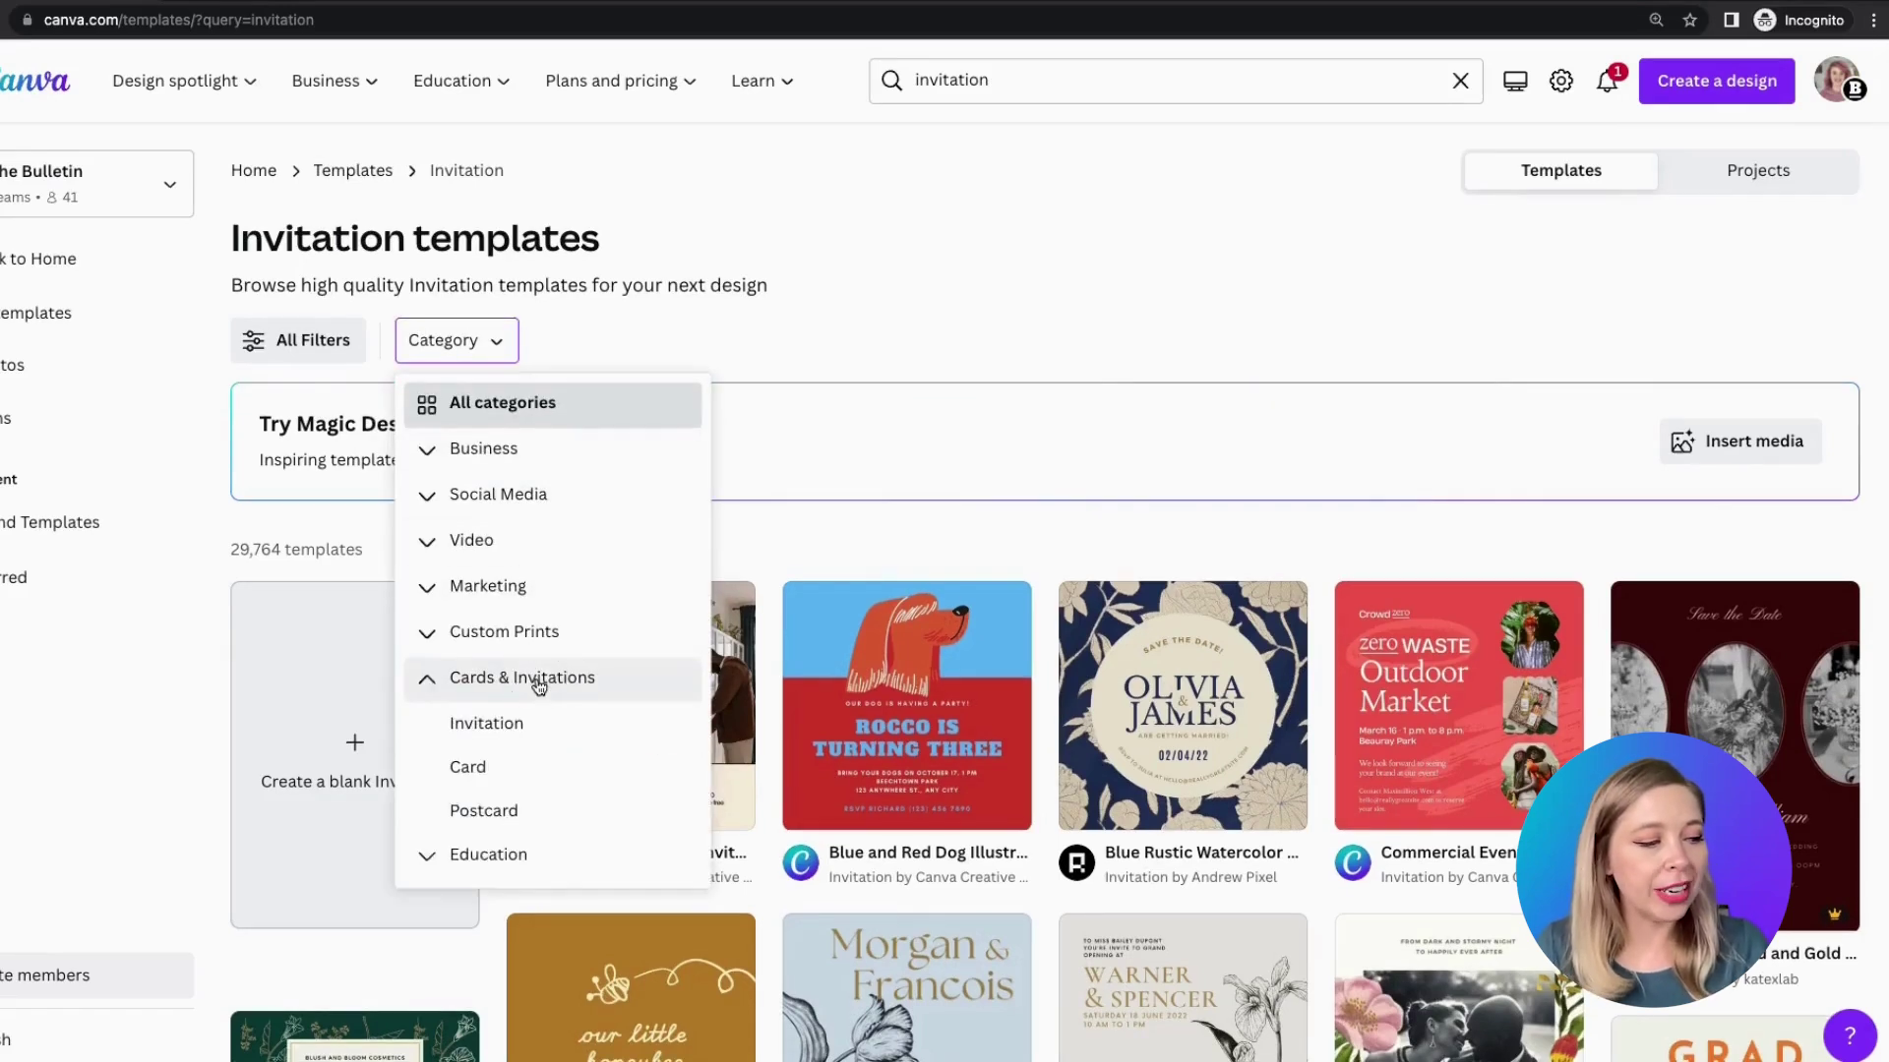
{"action": "left_click", "coordinate": [537, 725]}
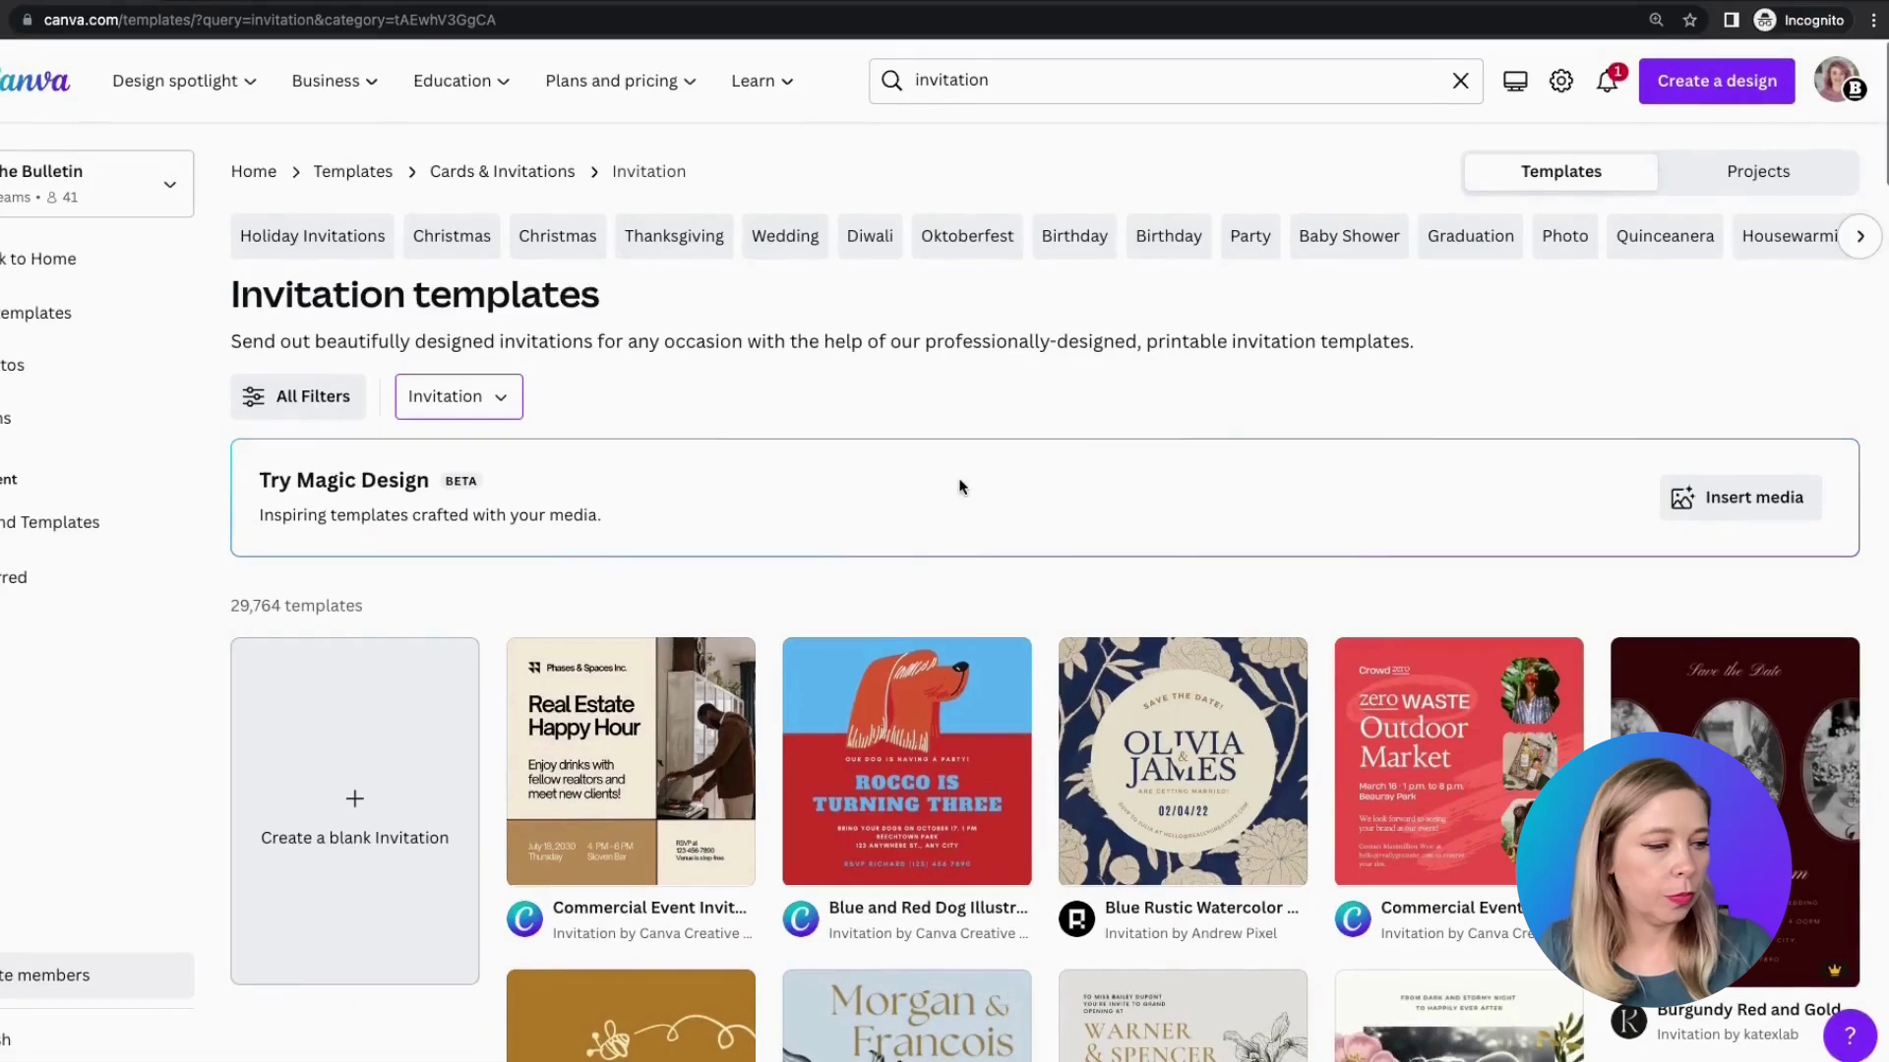
Step: Use the uploaded pink-sunglasses portrait as the Magic Design media
{"action": "left_click", "coordinate": [1762, 500]}
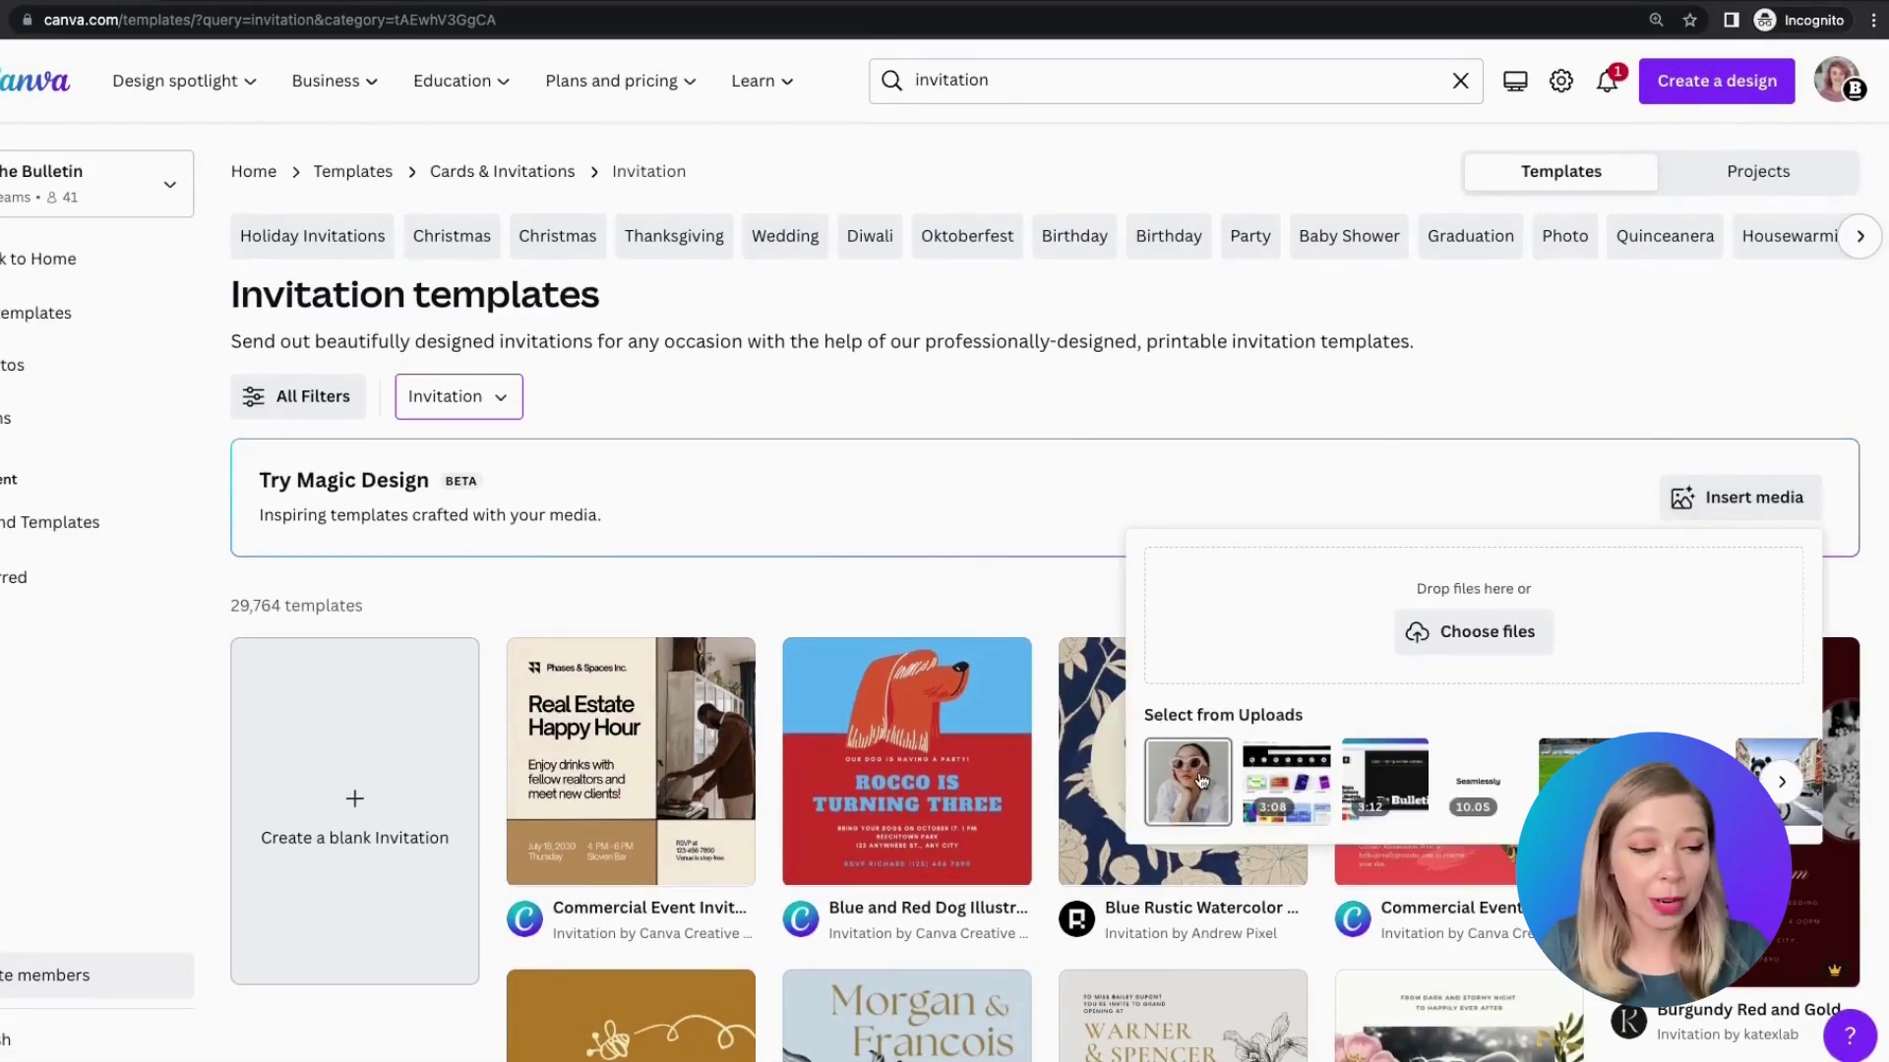
{"action": "left_click", "coordinate": [1200, 780]}
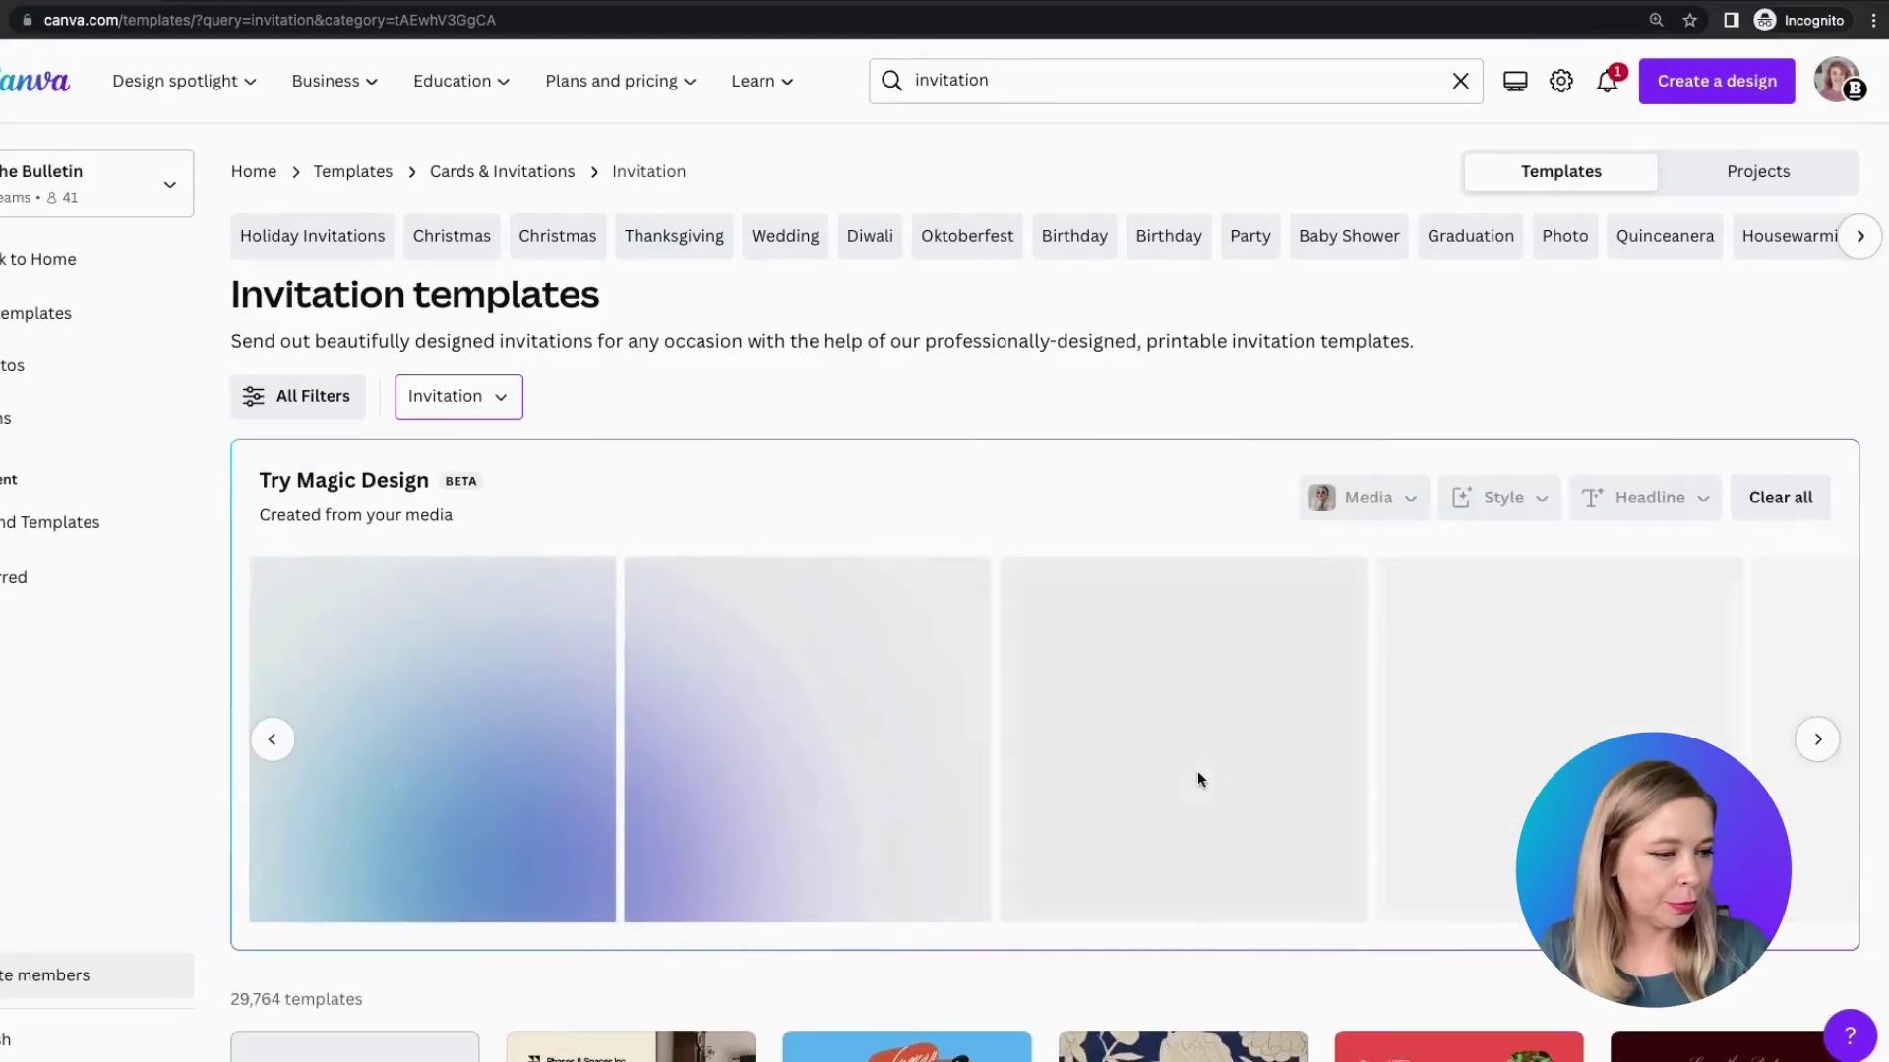
{"action": "scroll", "coordinate": [1230, 762], "scroll_direction": "right", "scroll_amount": 4}
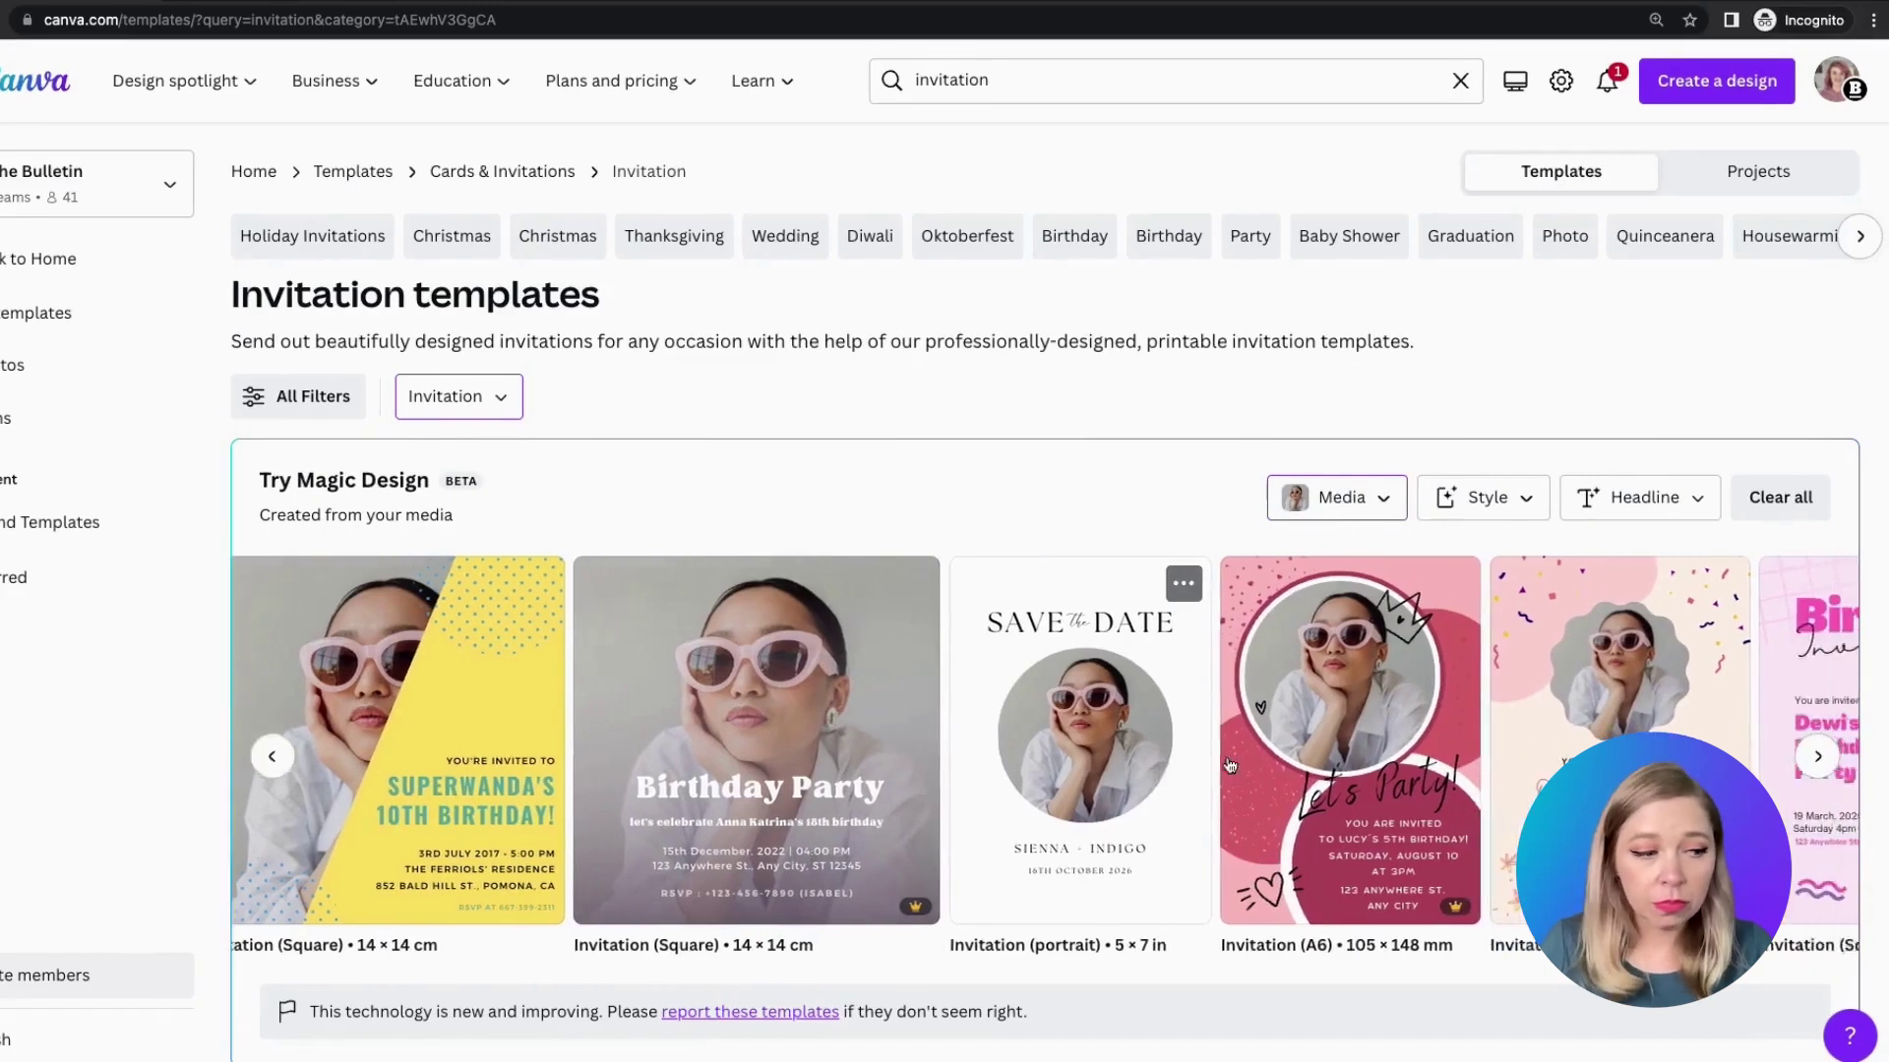
{"action": "scroll", "coordinate": [1229, 765], "scroll_direction": "right", "scroll_amount": 2}
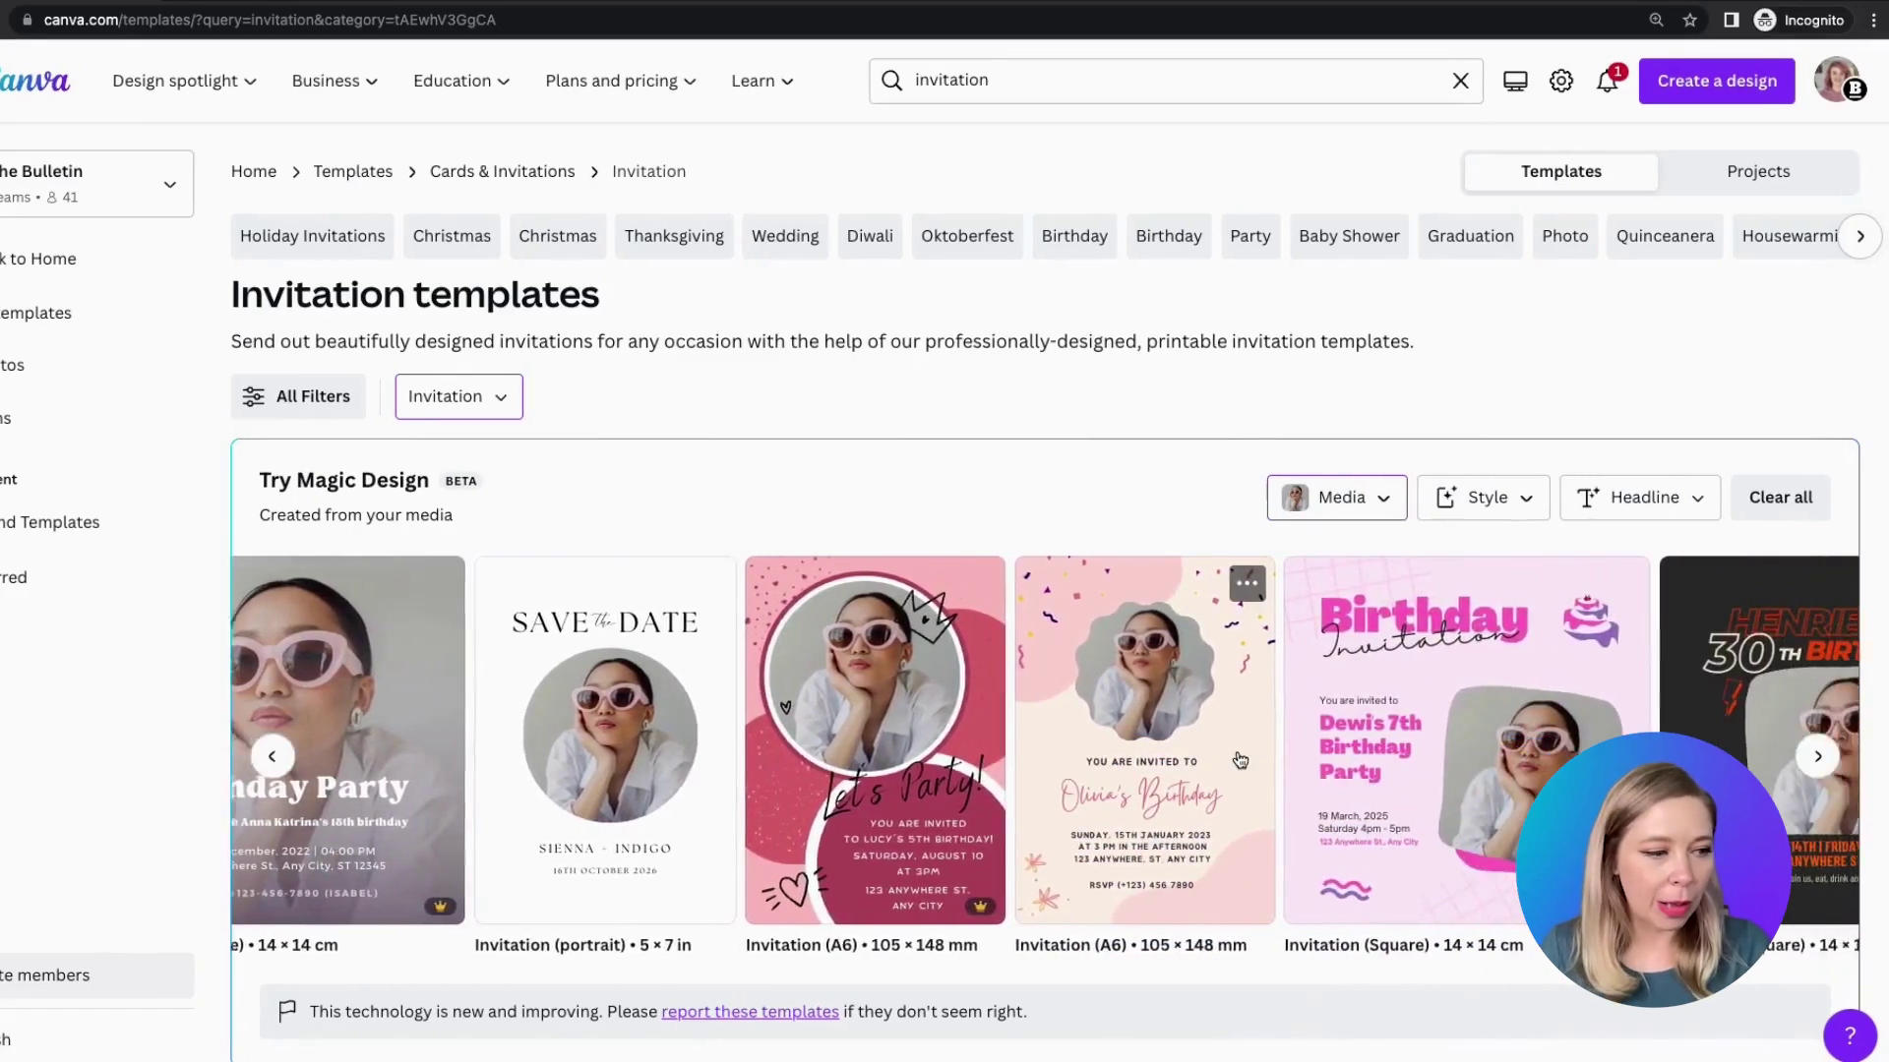
{"action": "scroll", "coordinate": [1238, 761], "scroll_direction": "left", "scroll_amount": 6}
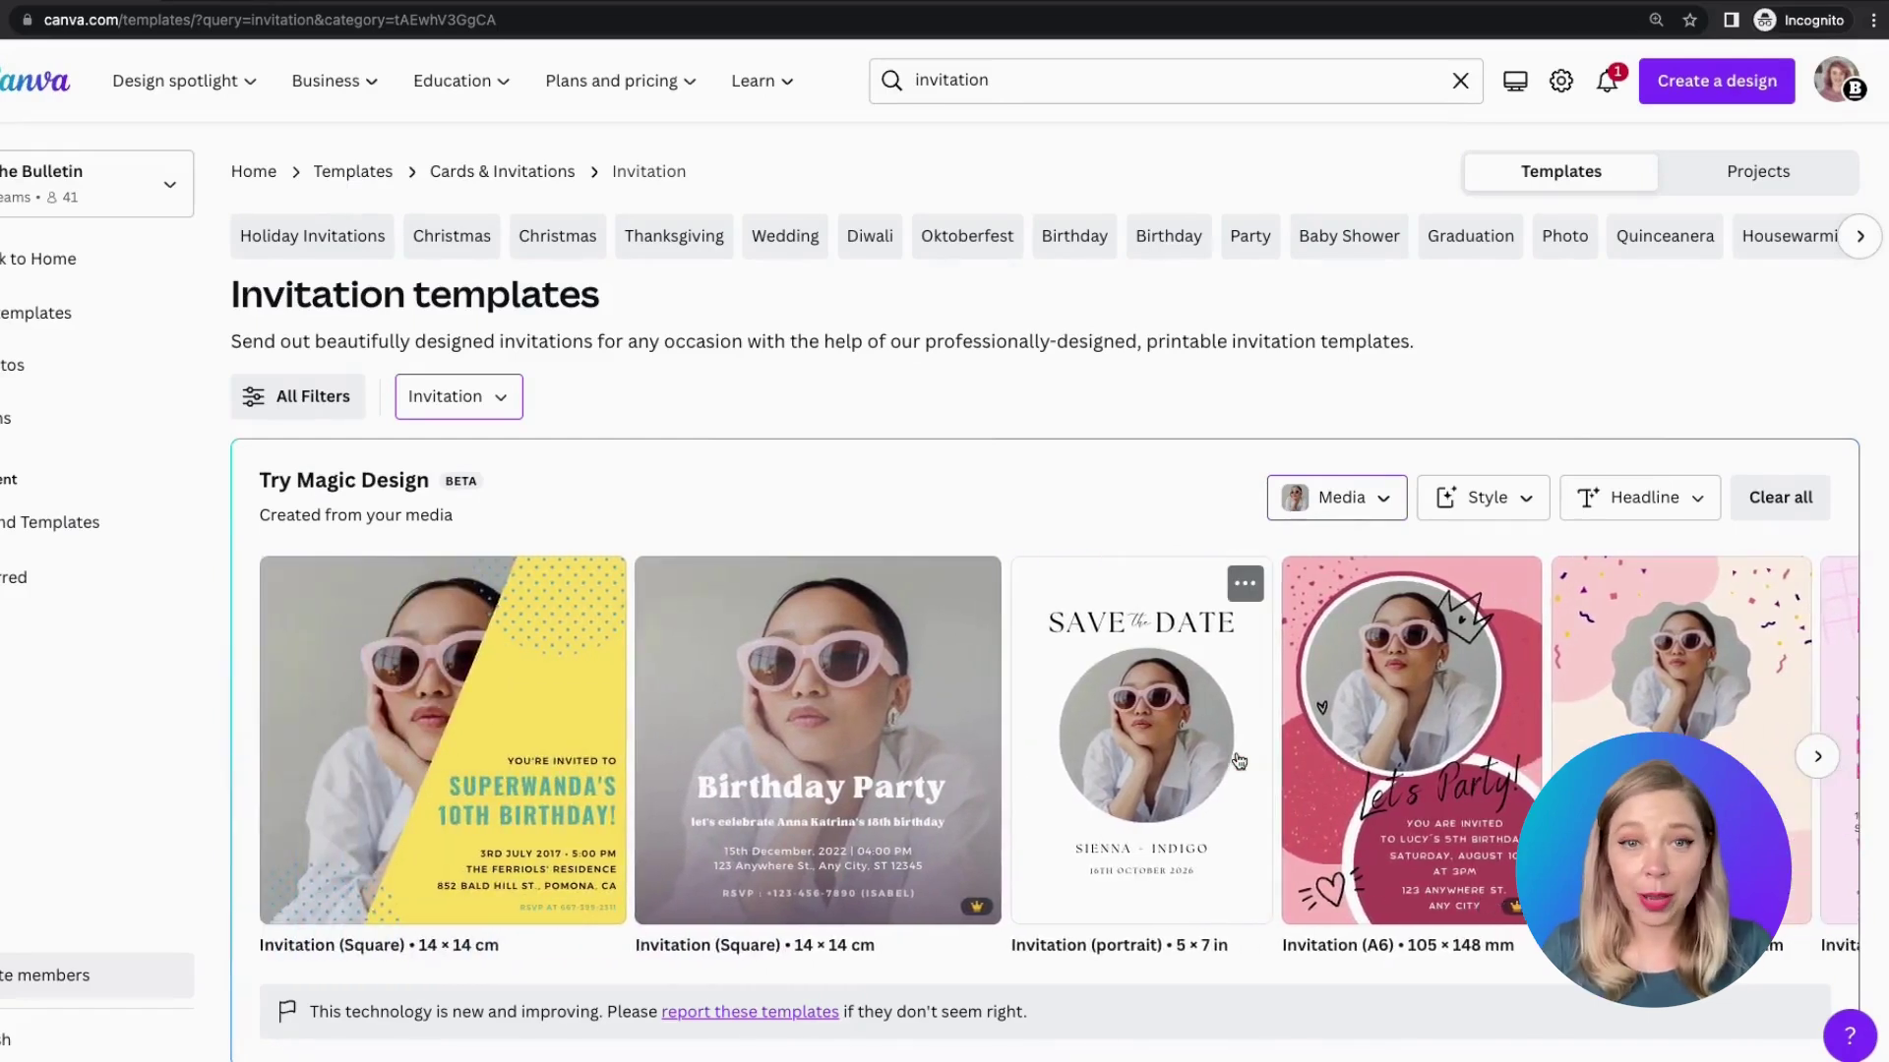
Step: Apply a custom birthday-party headline naming the guest of honour to the results
{"action": "left_click", "coordinate": [1662, 495]}
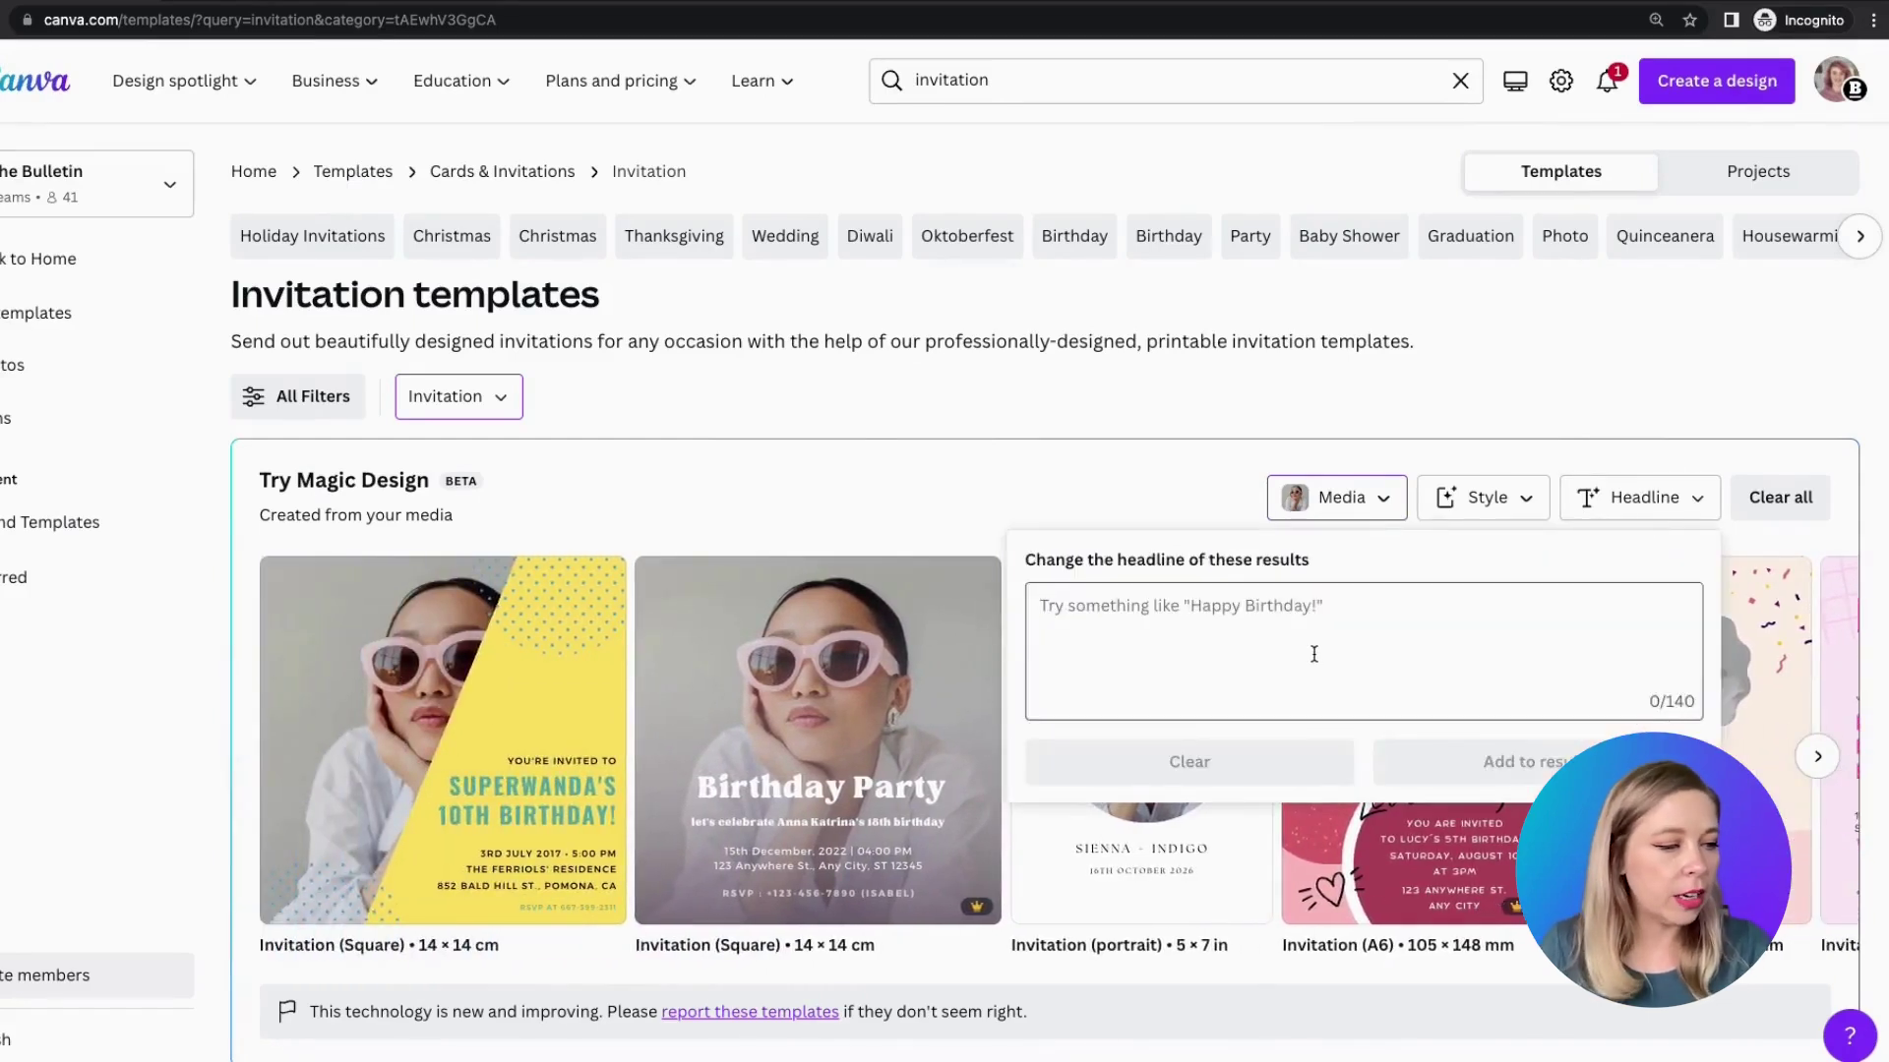
{"action": "type", "text": "Claudia's Birthday Party"}
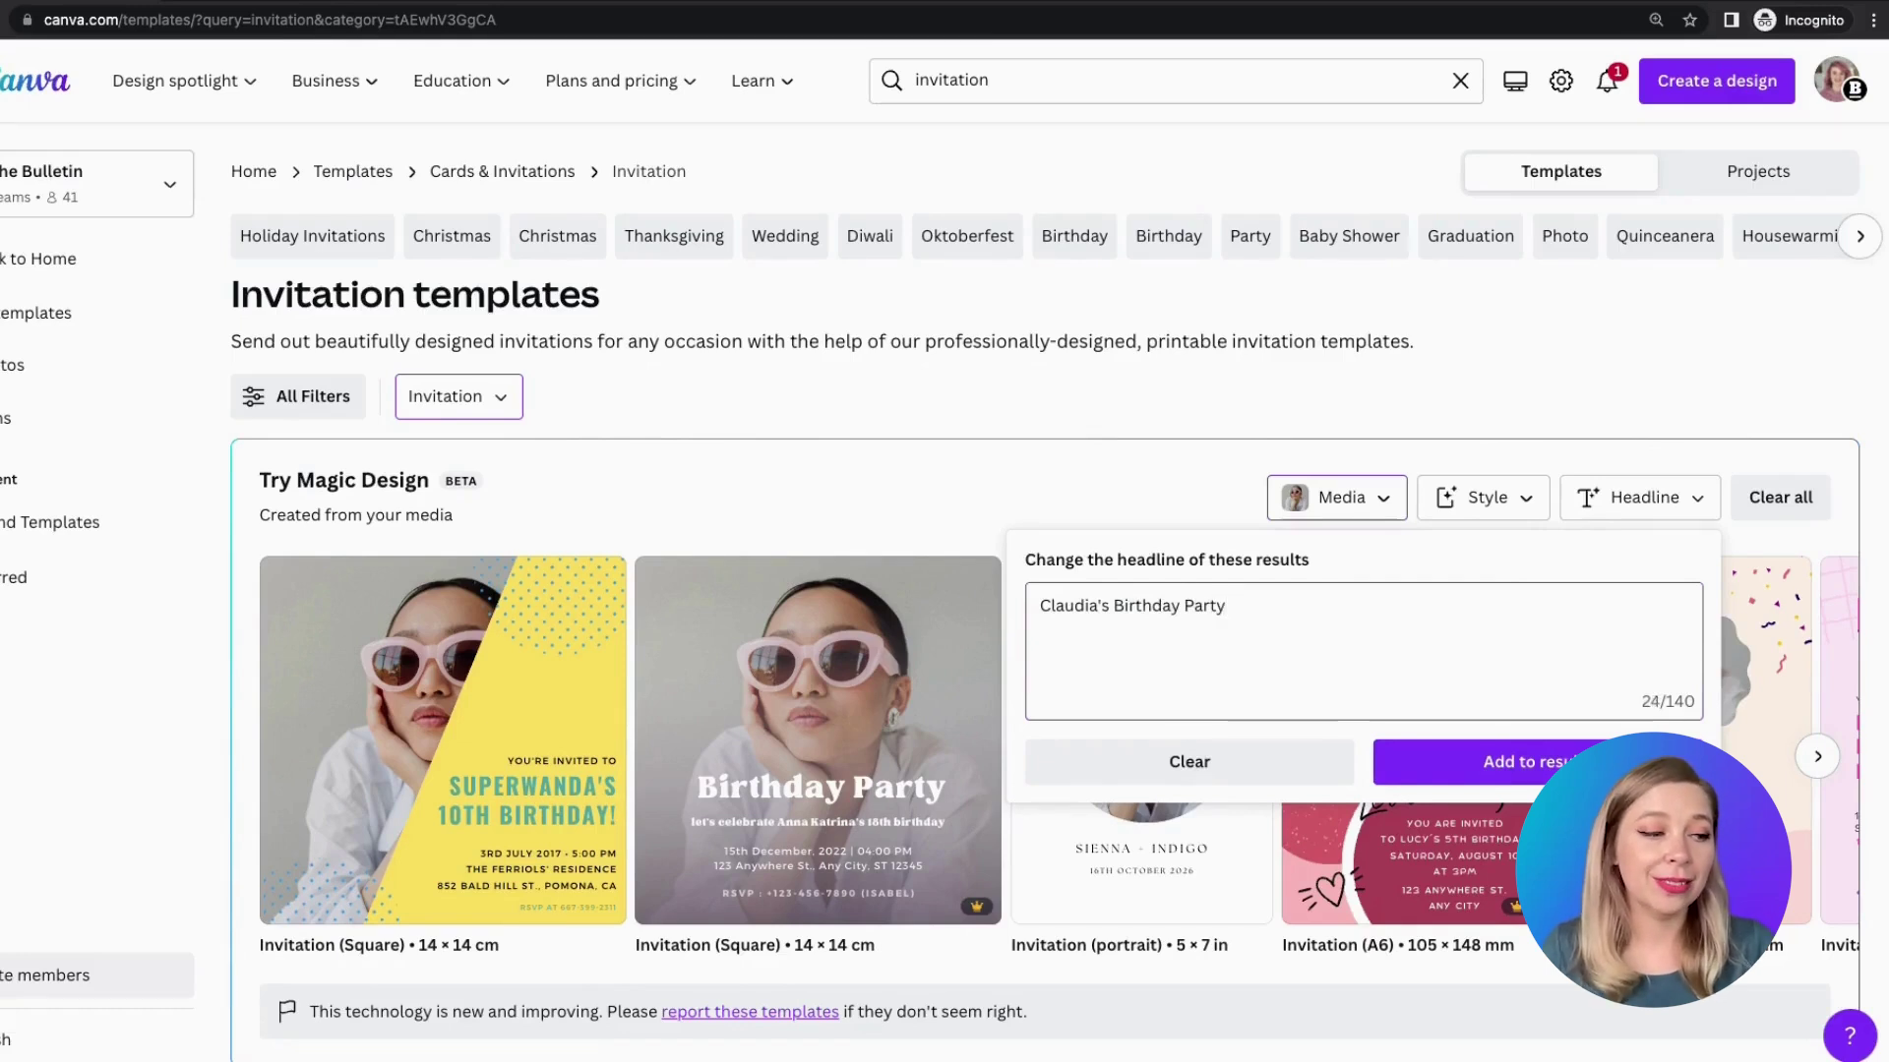
{"action": "left_click", "coordinate": [1454, 762]}
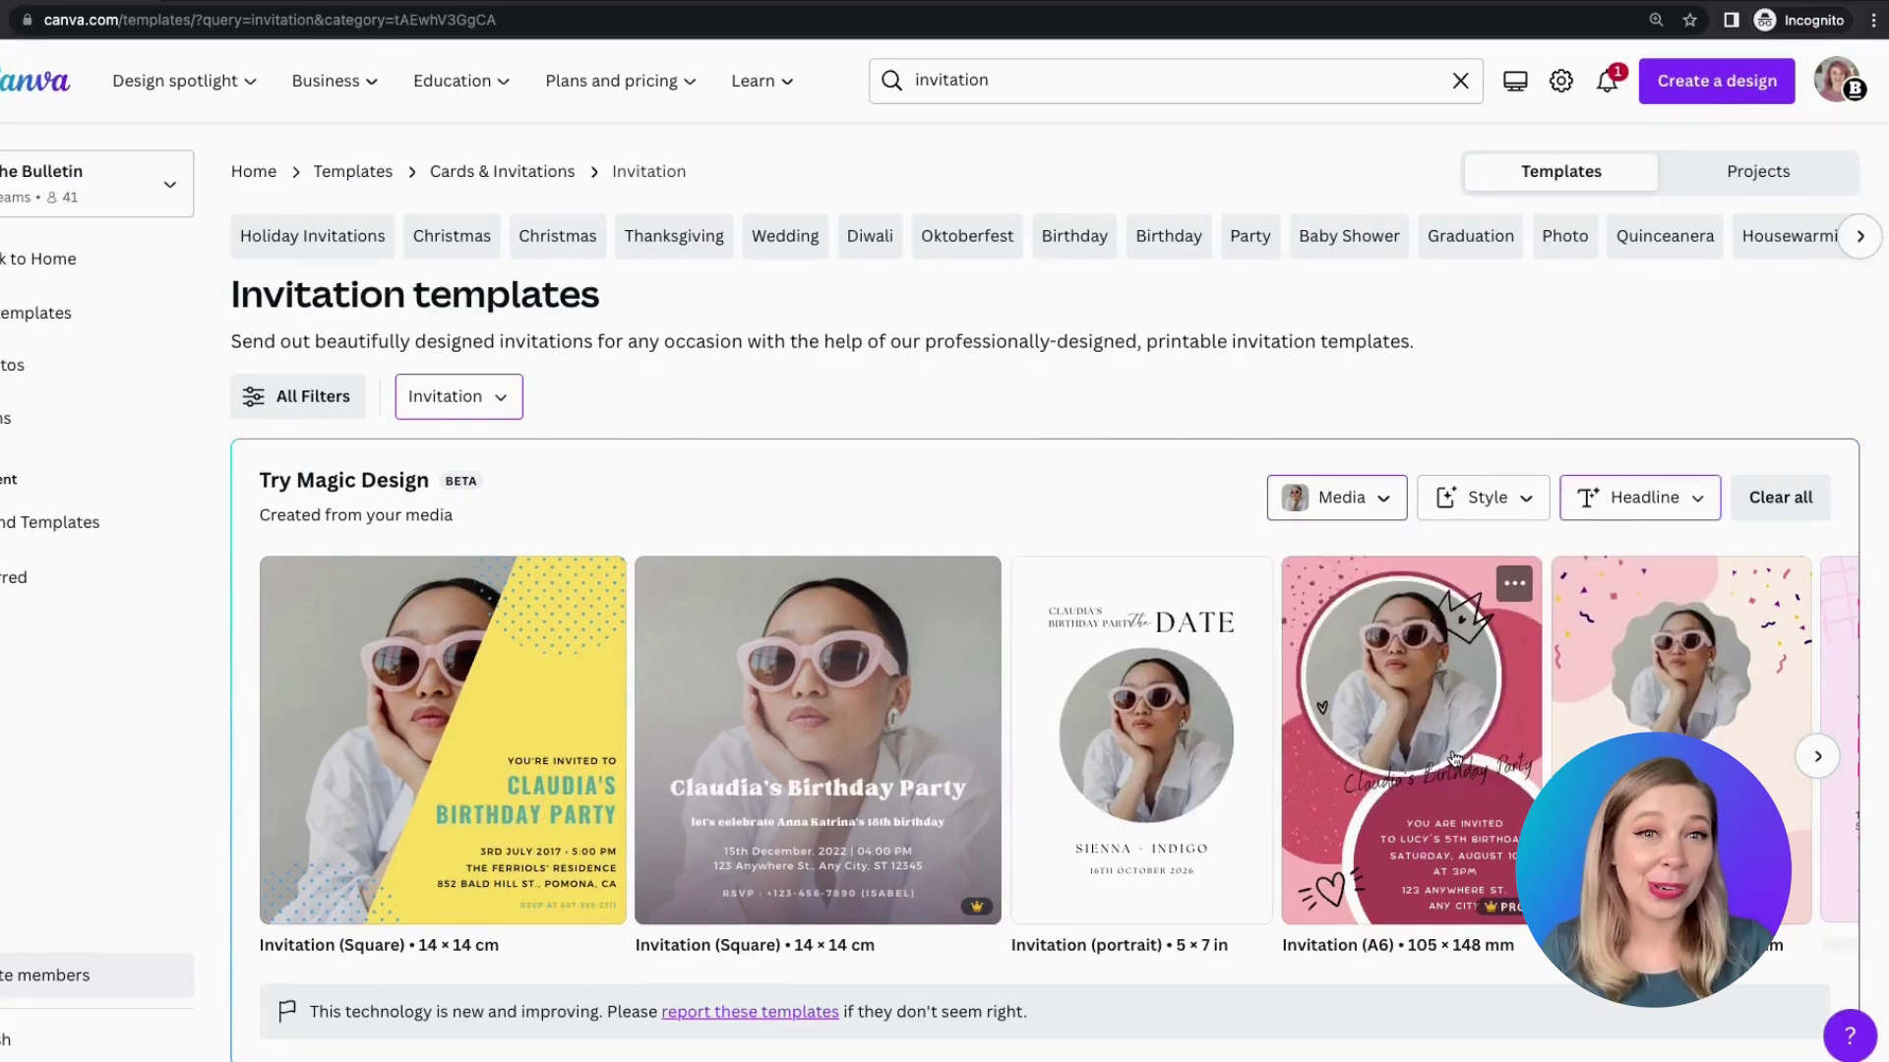
Step: Try the Happy, Birthday, Colorful and Playful vibes, settle on Gradient, and browse style palettes
{"action": "left_click", "coordinate": [1492, 504]}
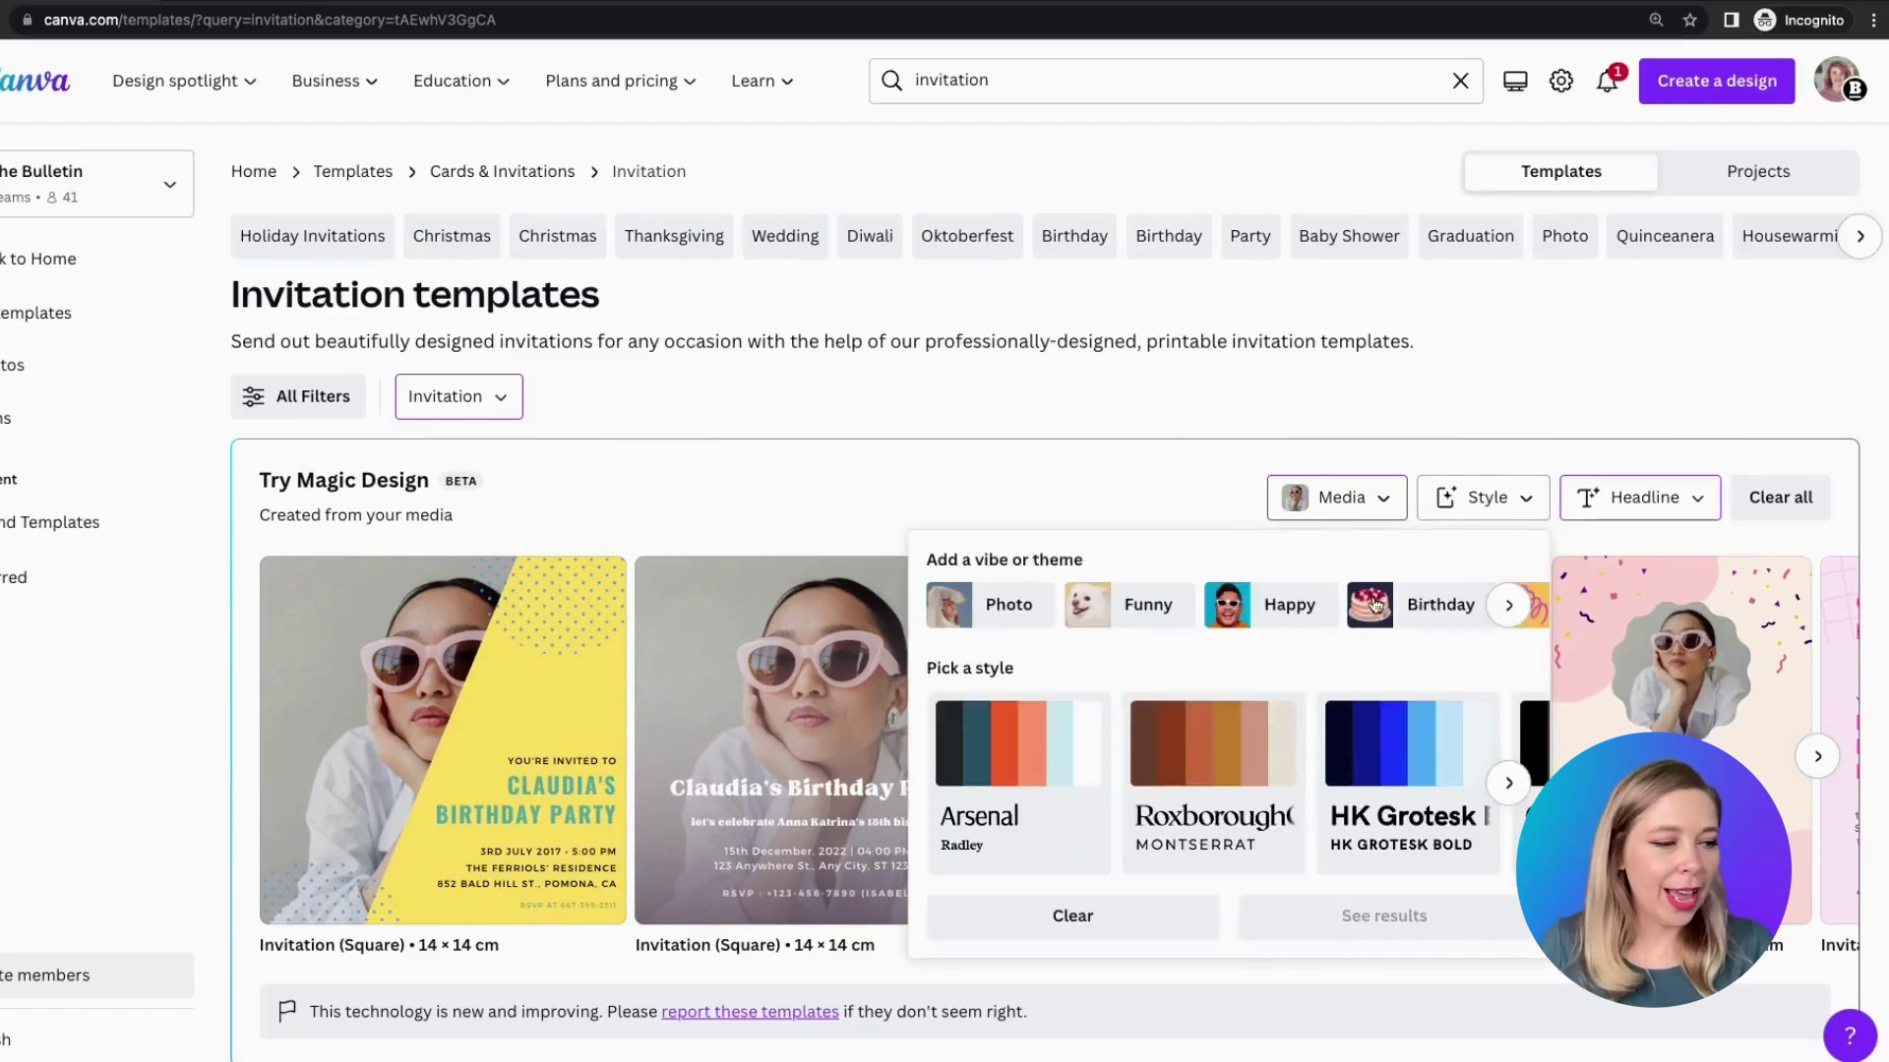
{"action": "left_click", "coordinate": [1269, 612]}
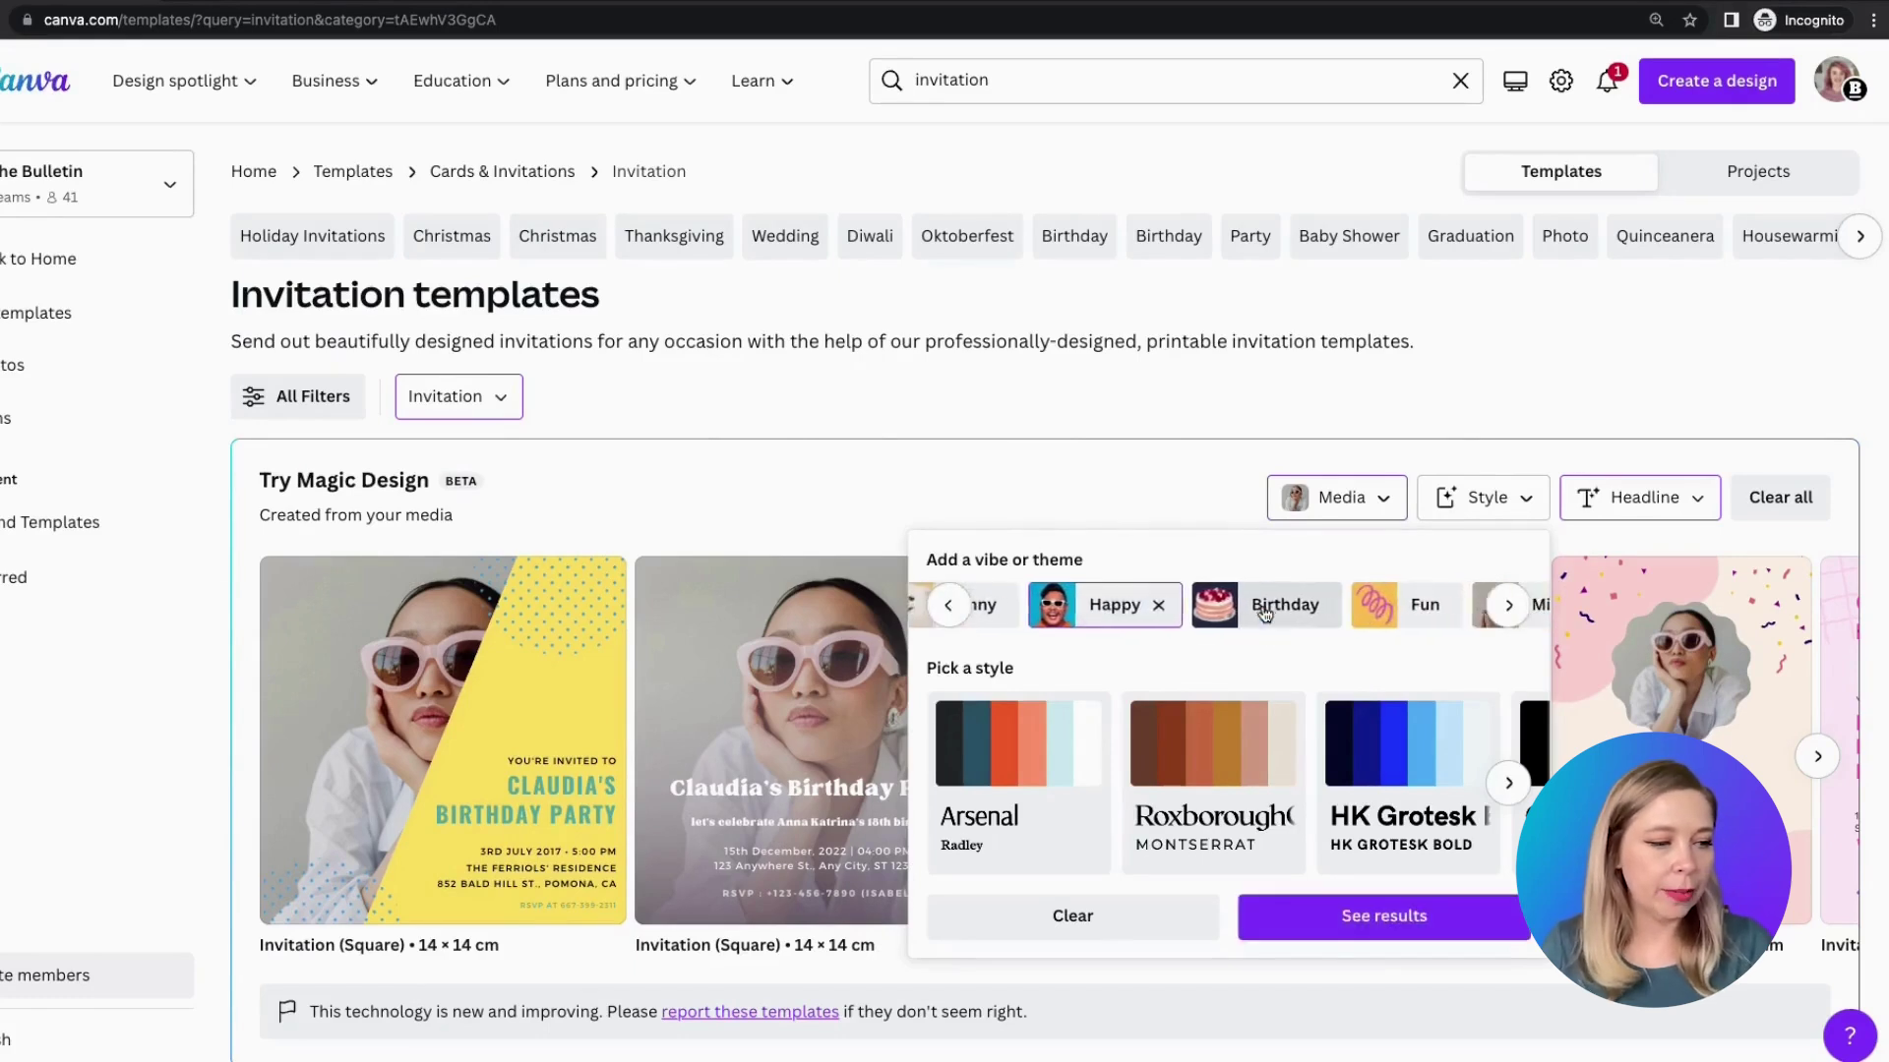
{"action": "left_click", "coordinate": [1321, 608]}
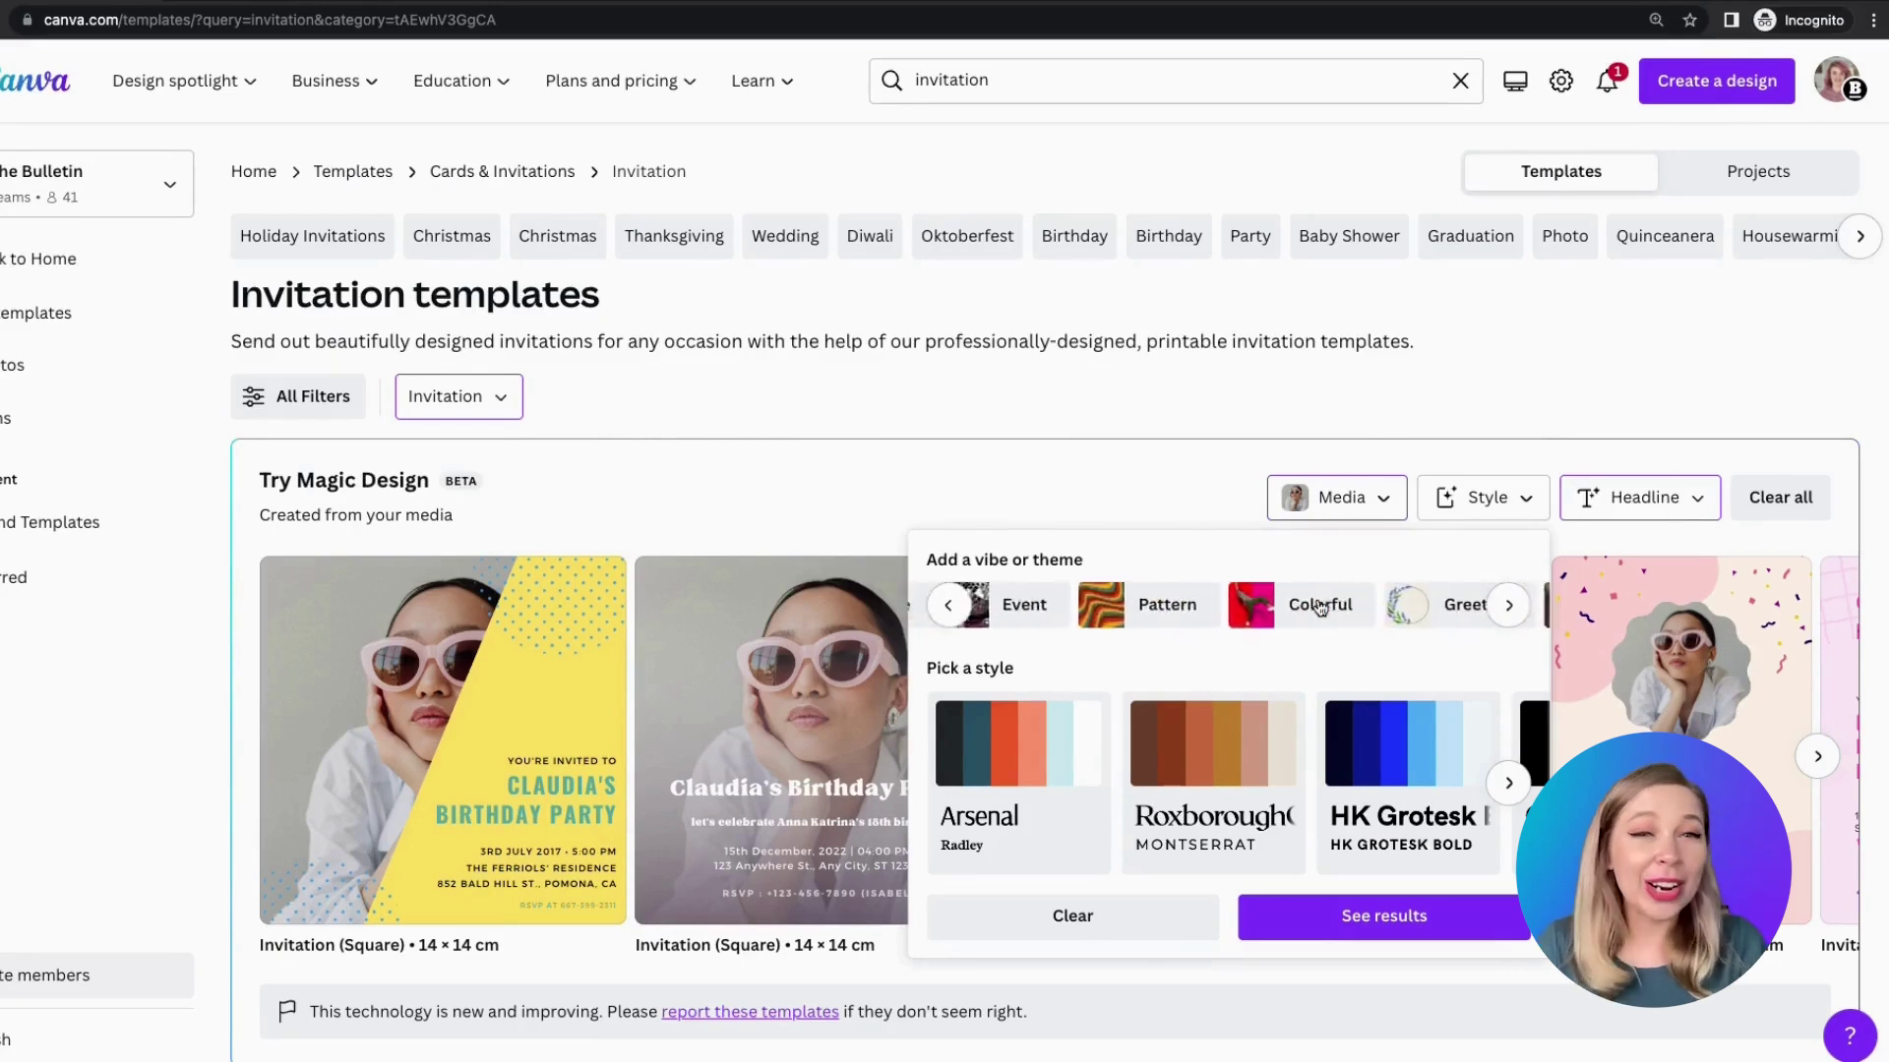
{"action": "left_click", "coordinate": [1321, 608]}
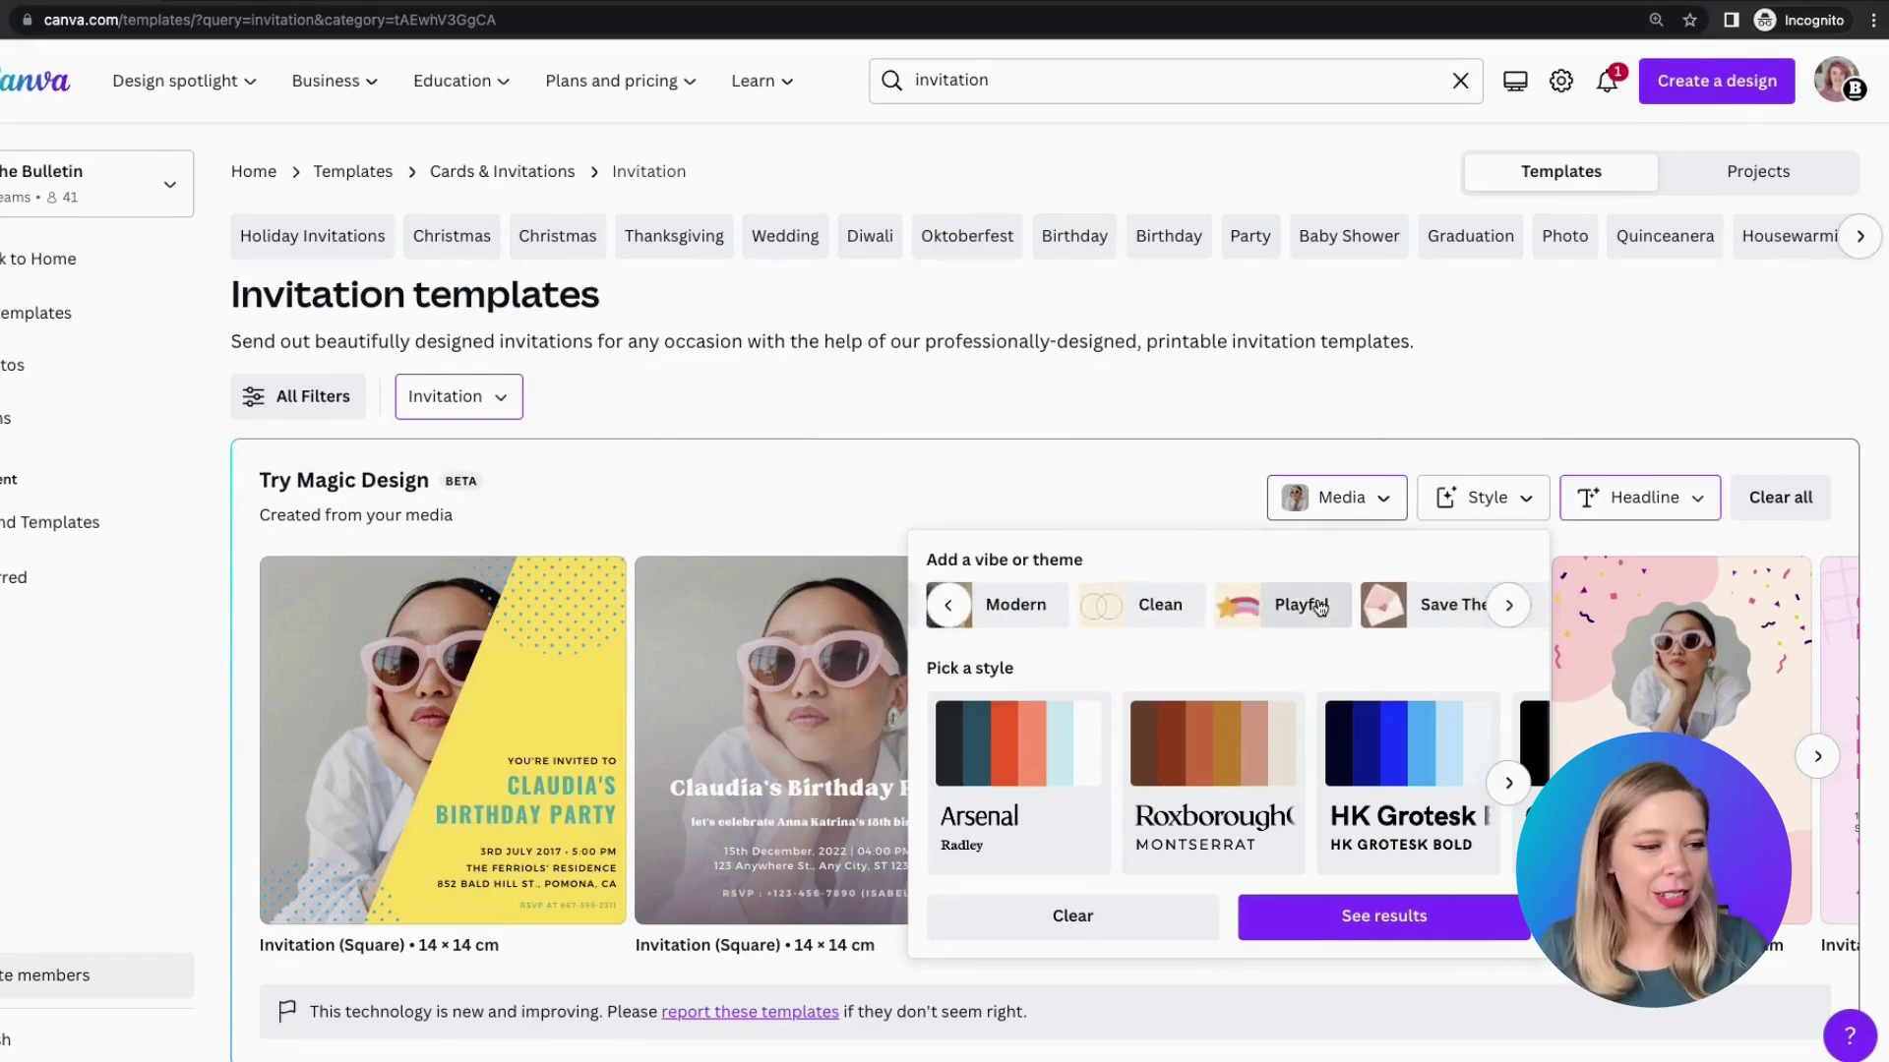
{"action": "left_click", "coordinate": [1321, 608]}
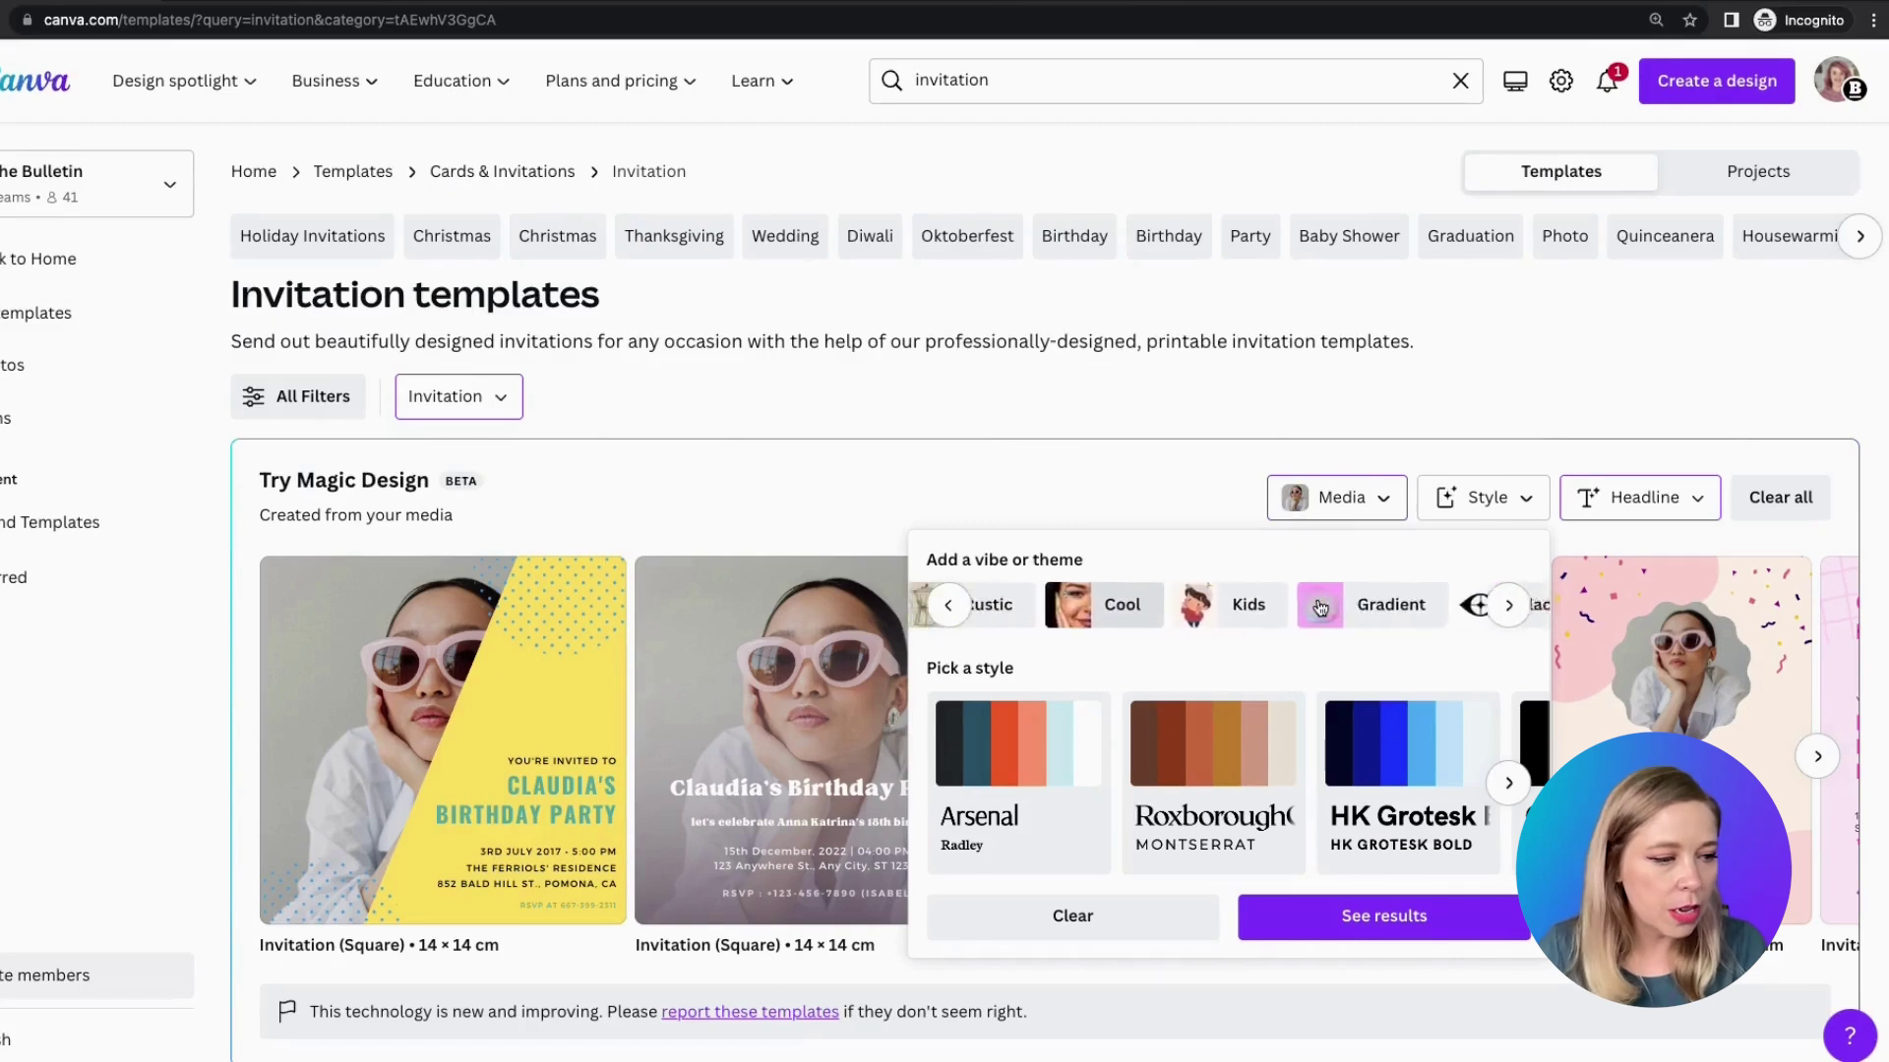
{"action": "left_click", "coordinate": [1364, 608]}
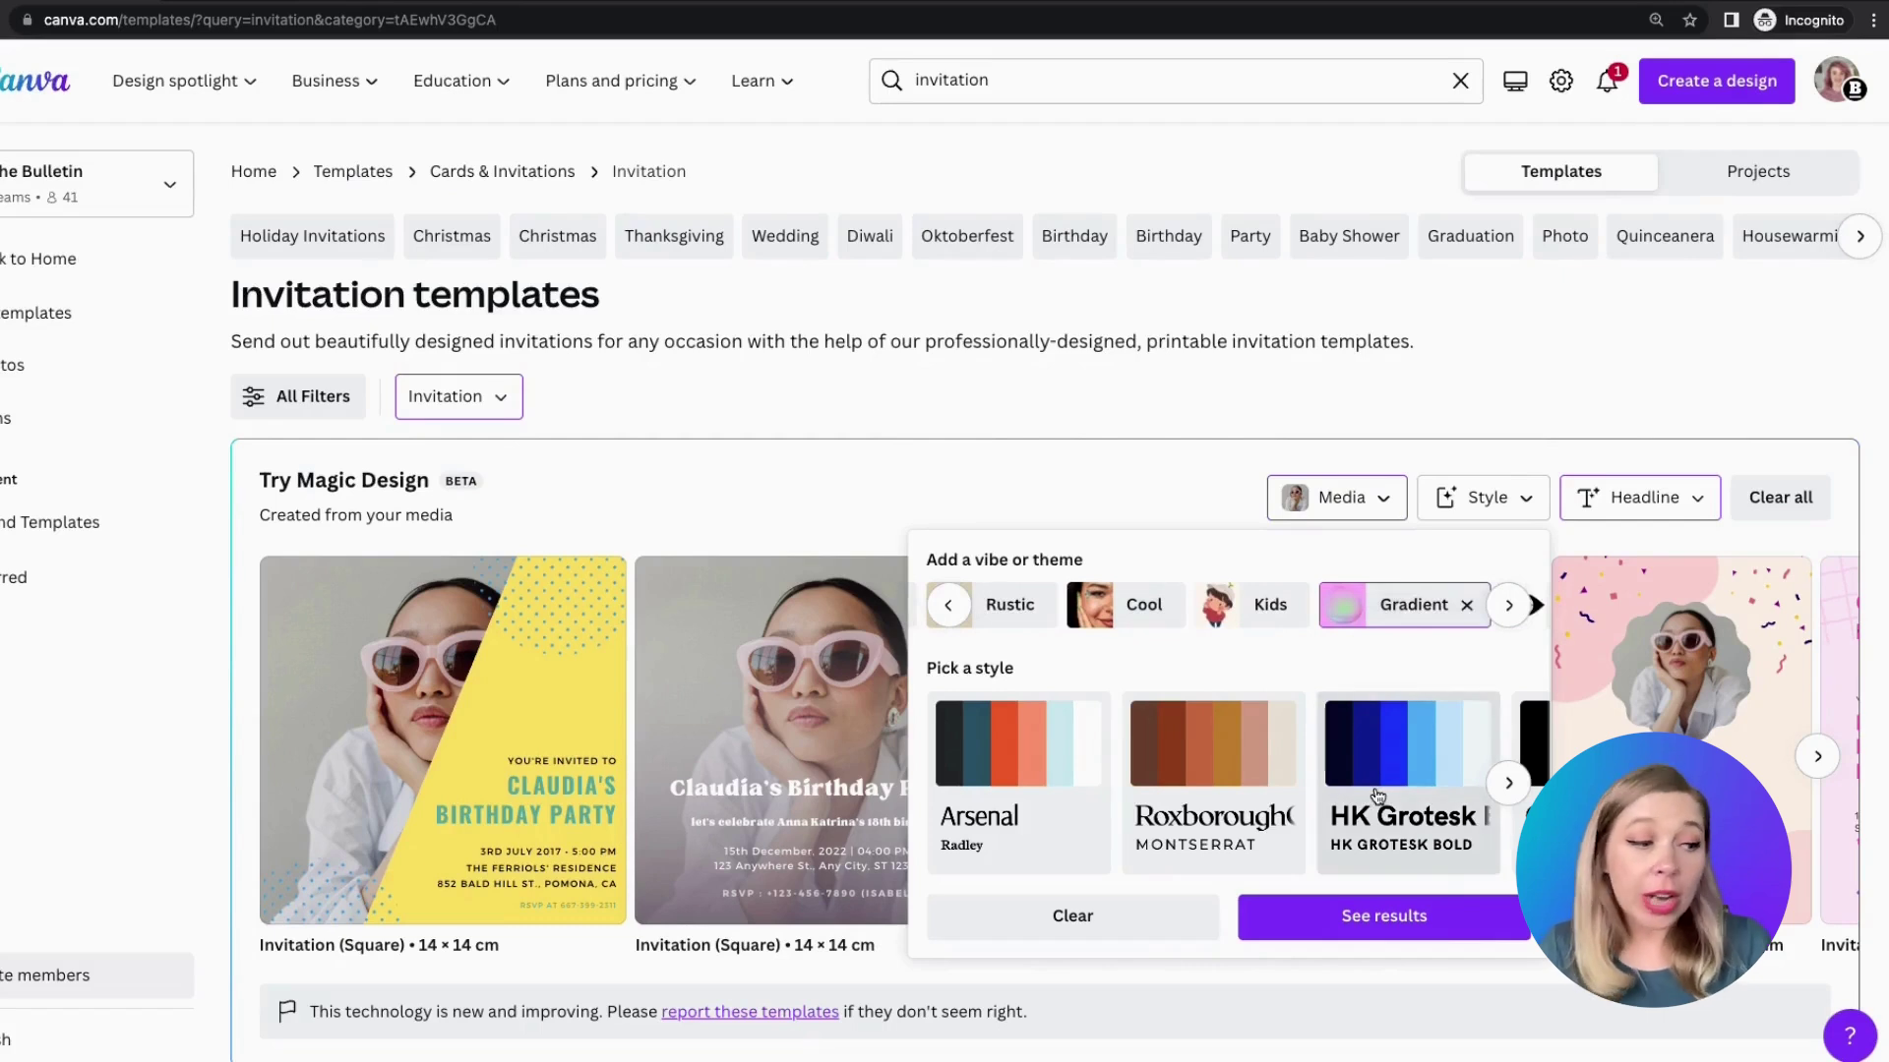
{"action": "scroll", "coordinate": [1376, 795], "scroll_direction": "right", "scroll_amount": 4}
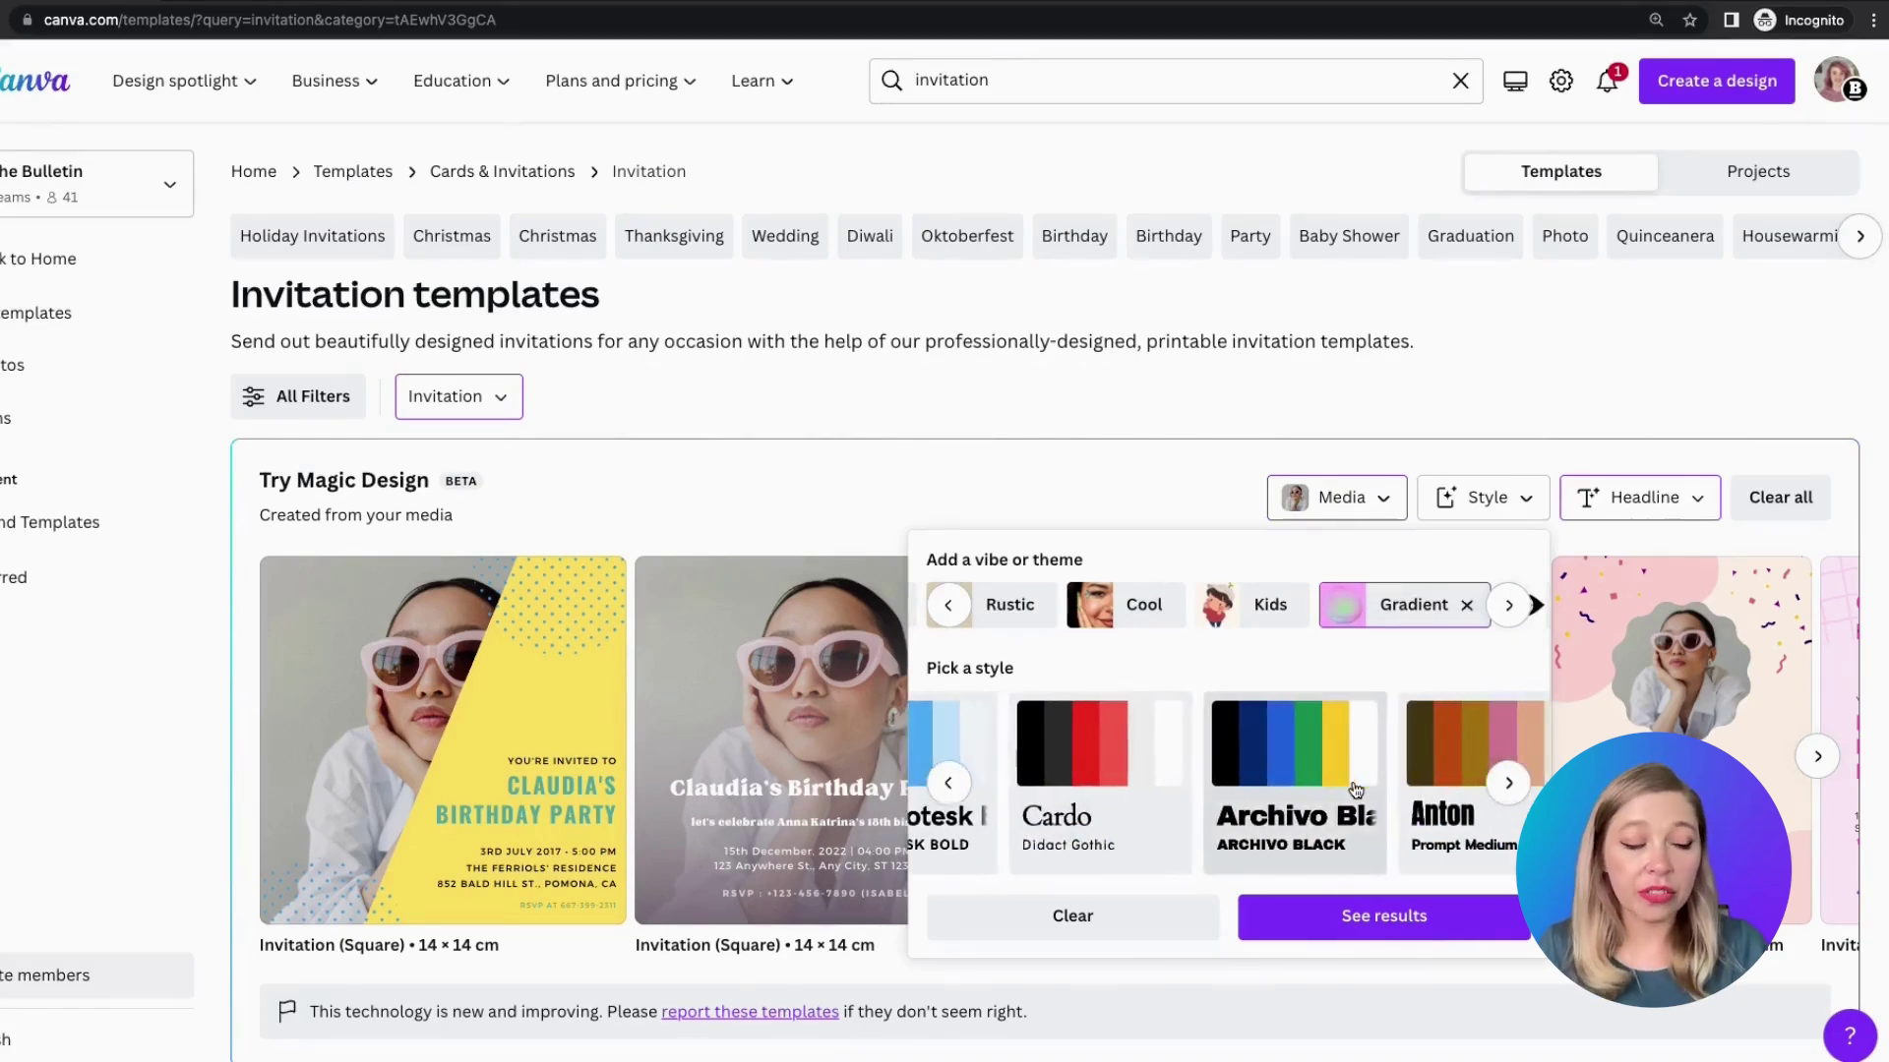
{"action": "scroll", "coordinate": [1356, 790], "scroll_direction": "right", "scroll_amount": 3}
{"action": "scroll", "coordinate": [1362, 787], "scroll_direction": "right", "scroll_amount": 3}
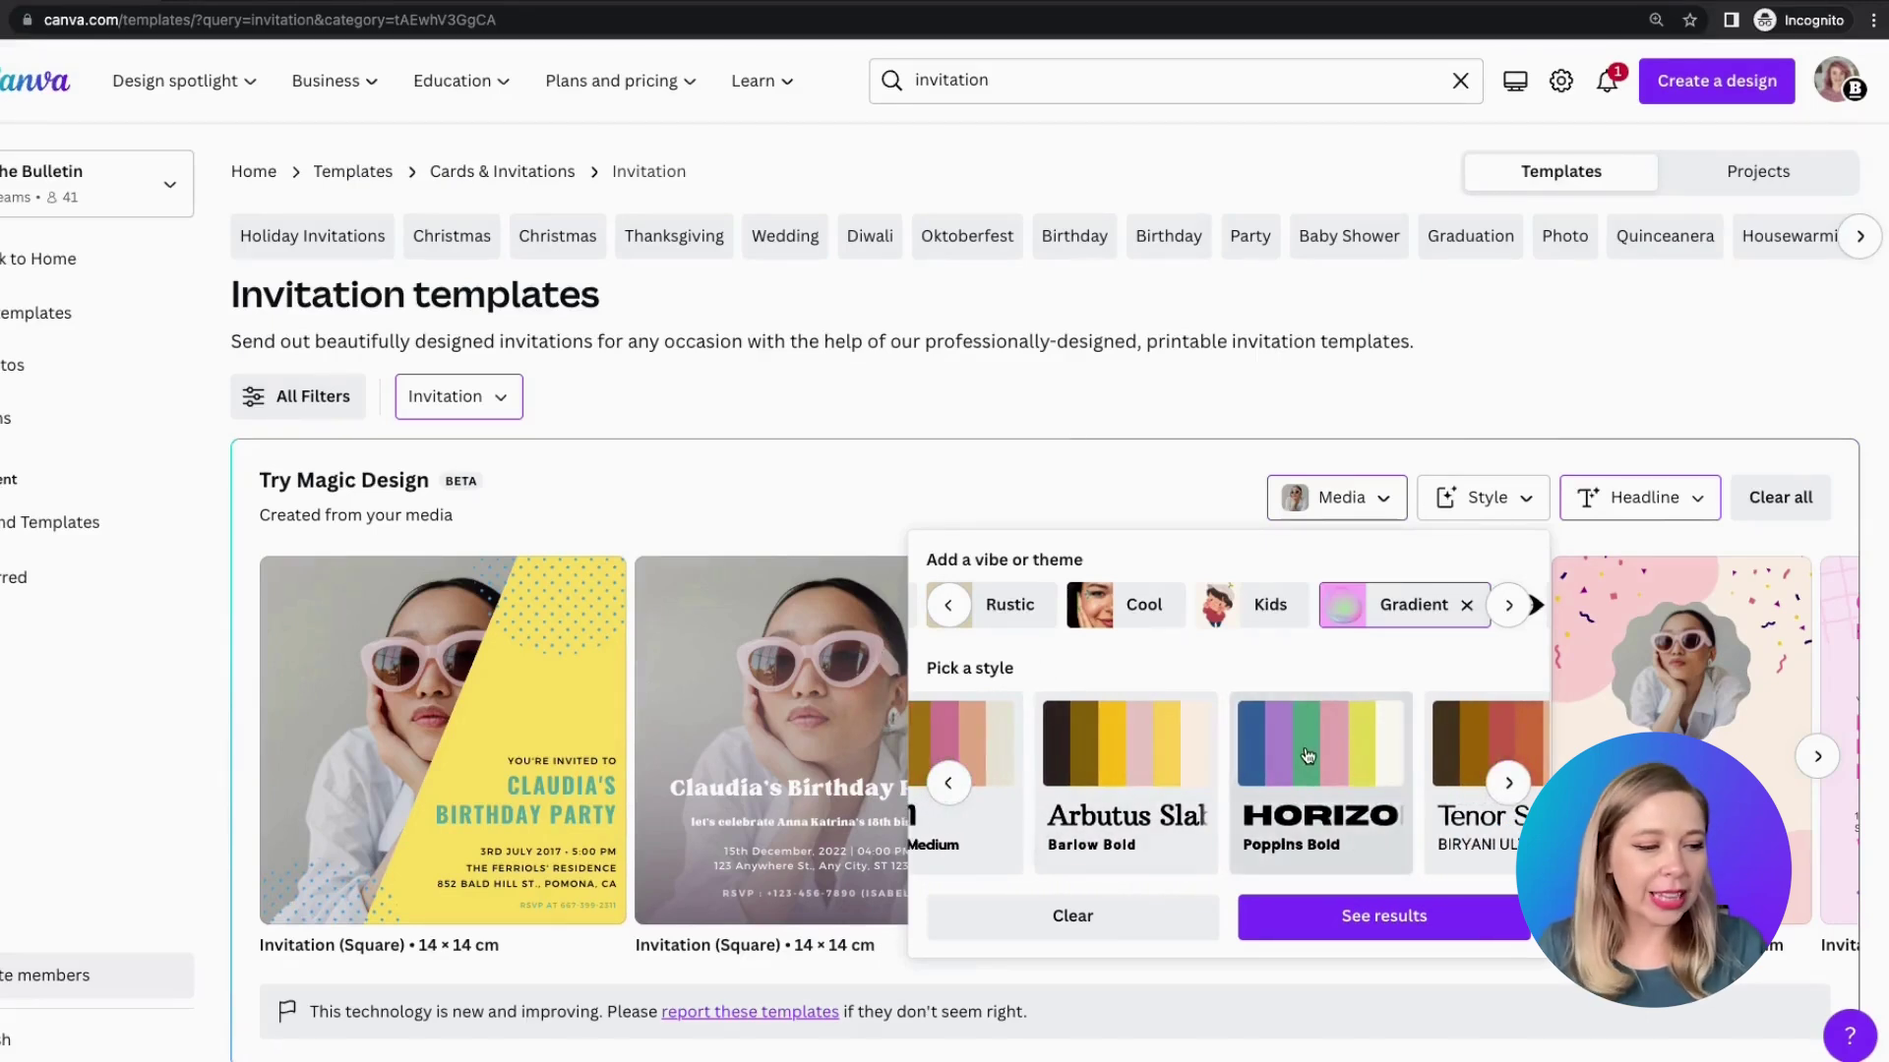
Step: Show the gradient-style Magic Design results and browse the square and A6 invitation templates
{"action": "left_click", "coordinate": [1369, 917]}
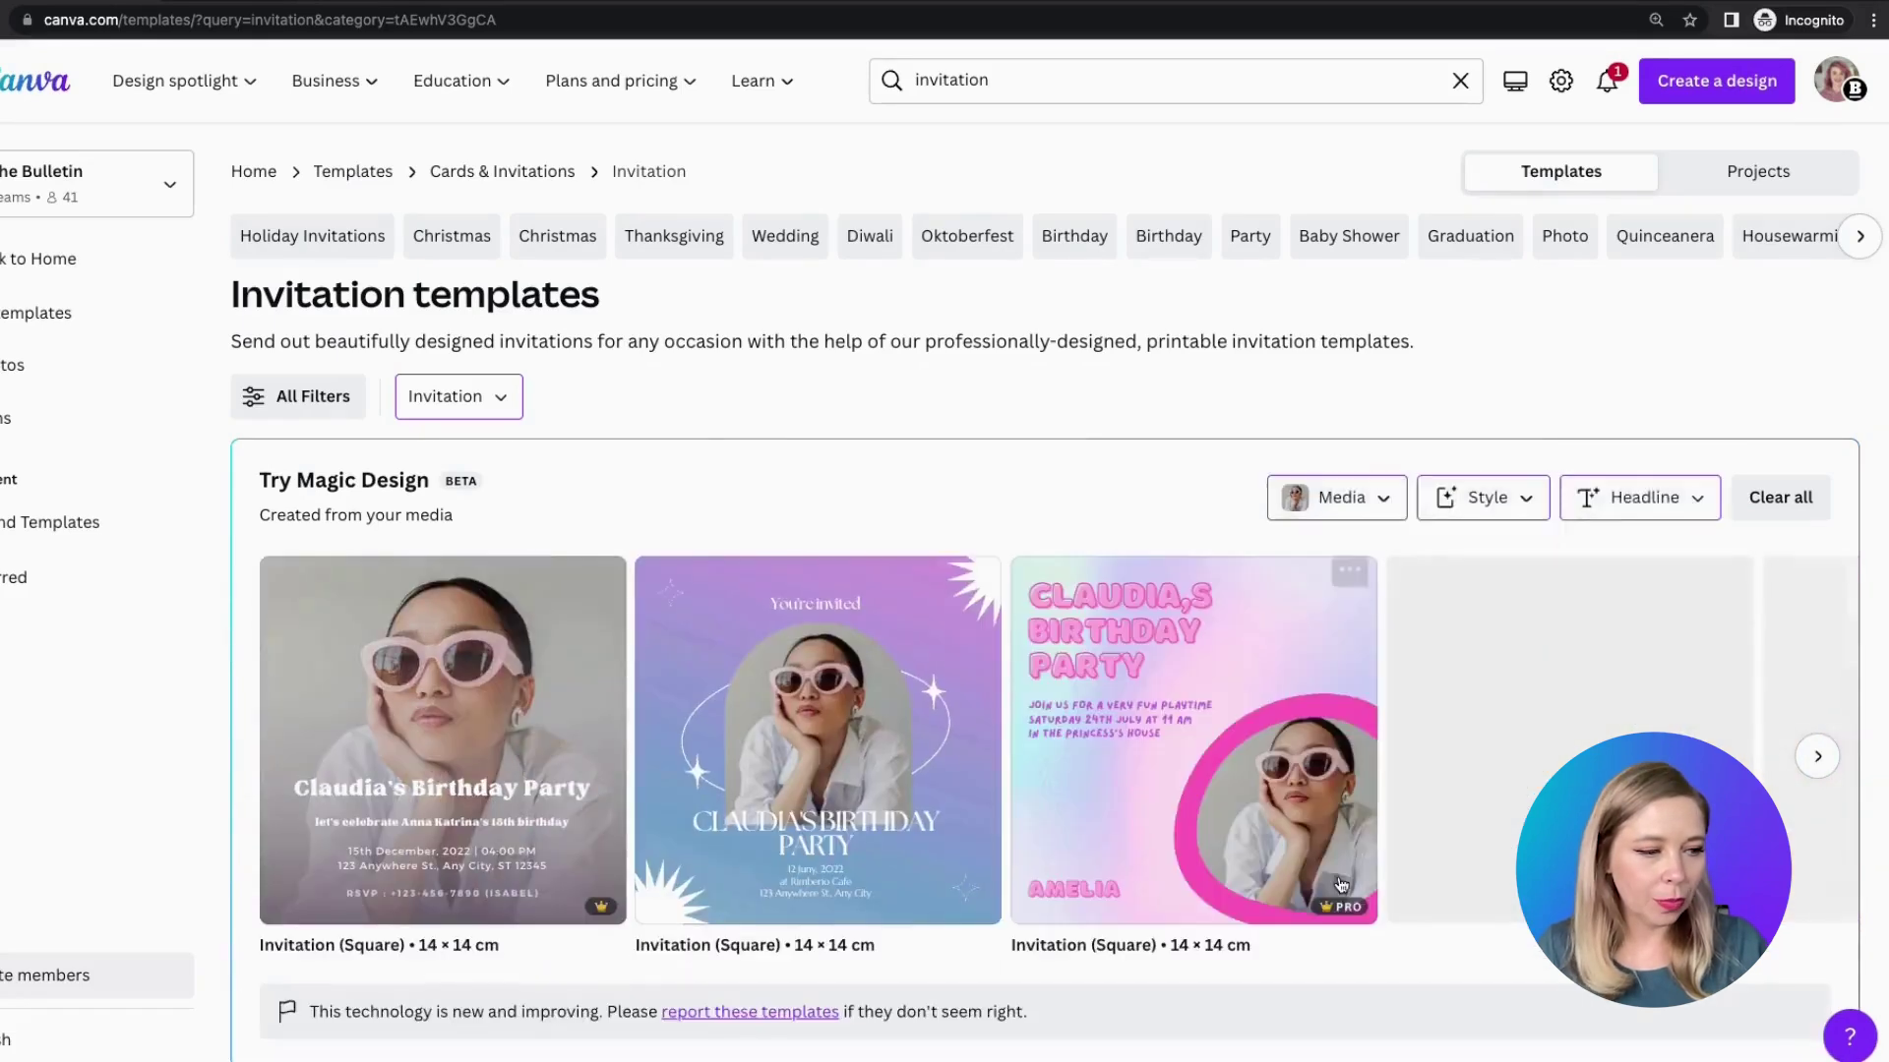
{"action": "scroll", "coordinate": [1326, 841], "scroll_direction": "right", "scroll_amount": 3}
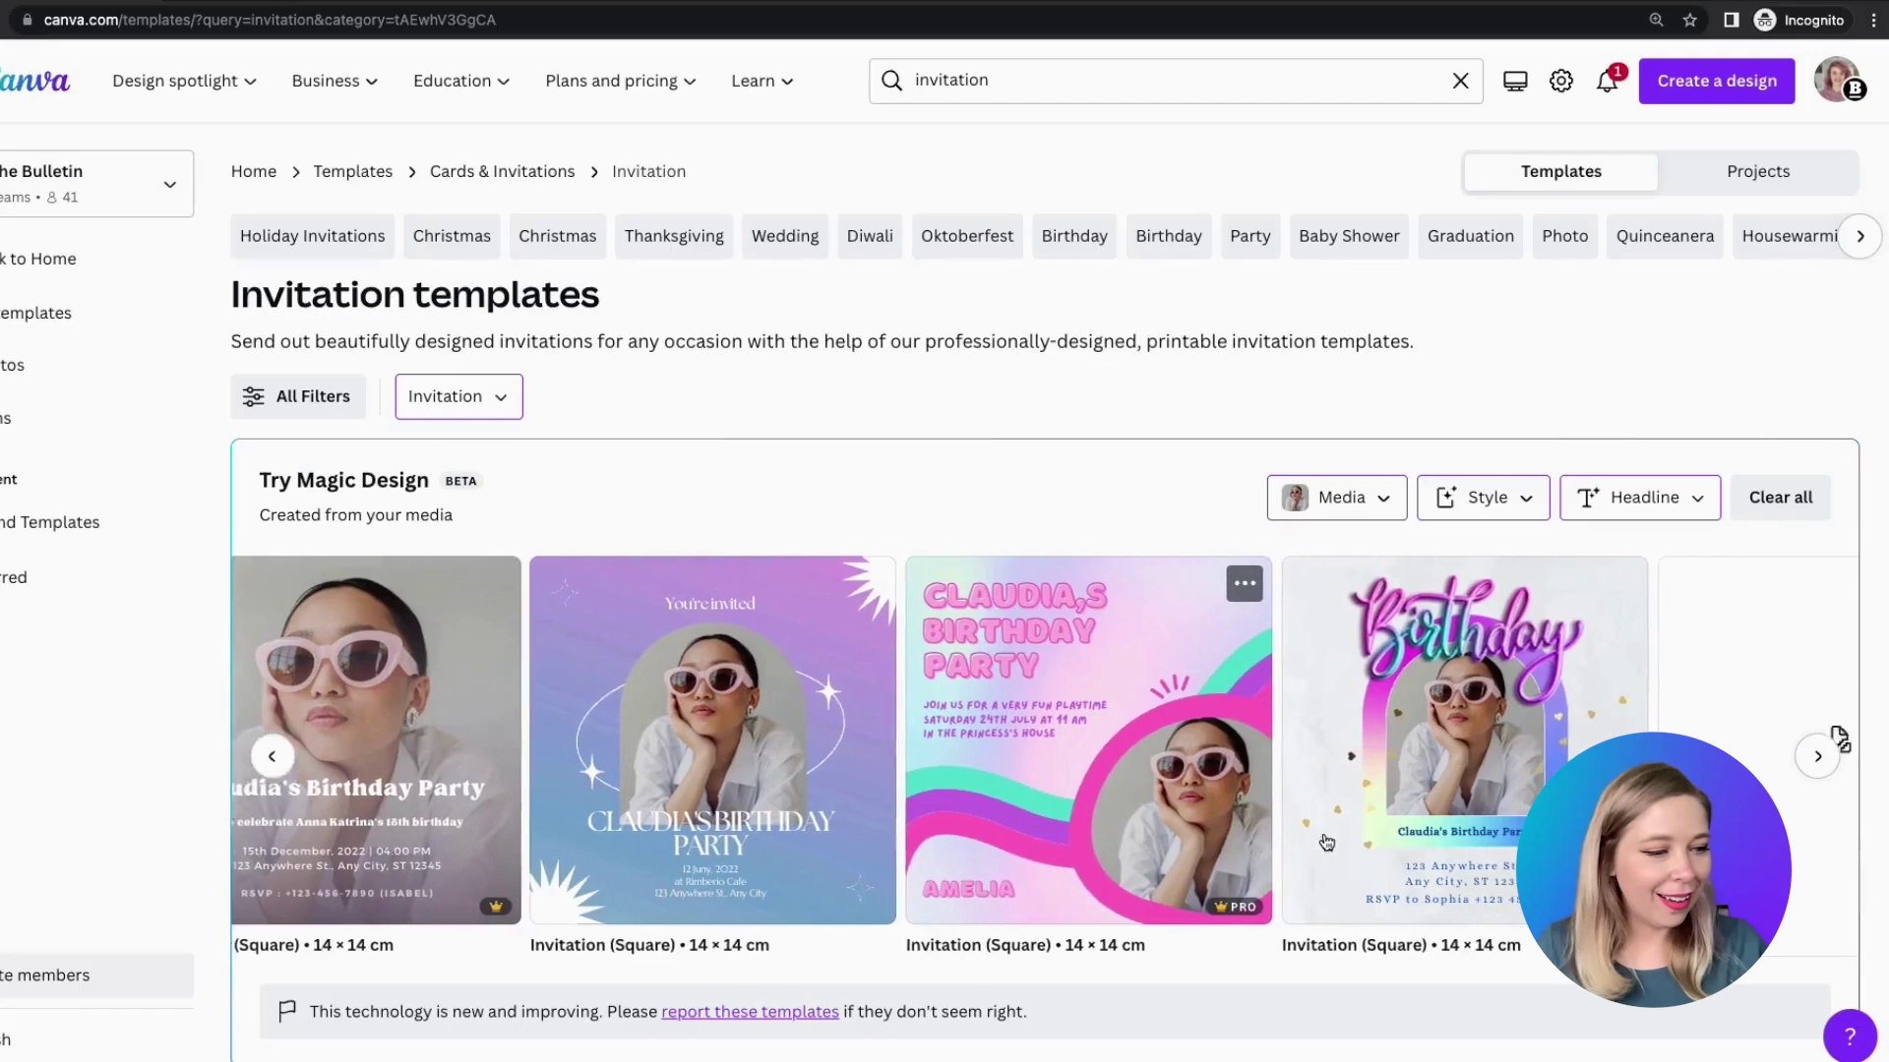
{"action": "scroll", "coordinate": [1326, 842], "scroll_direction": "right", "scroll_amount": 5}
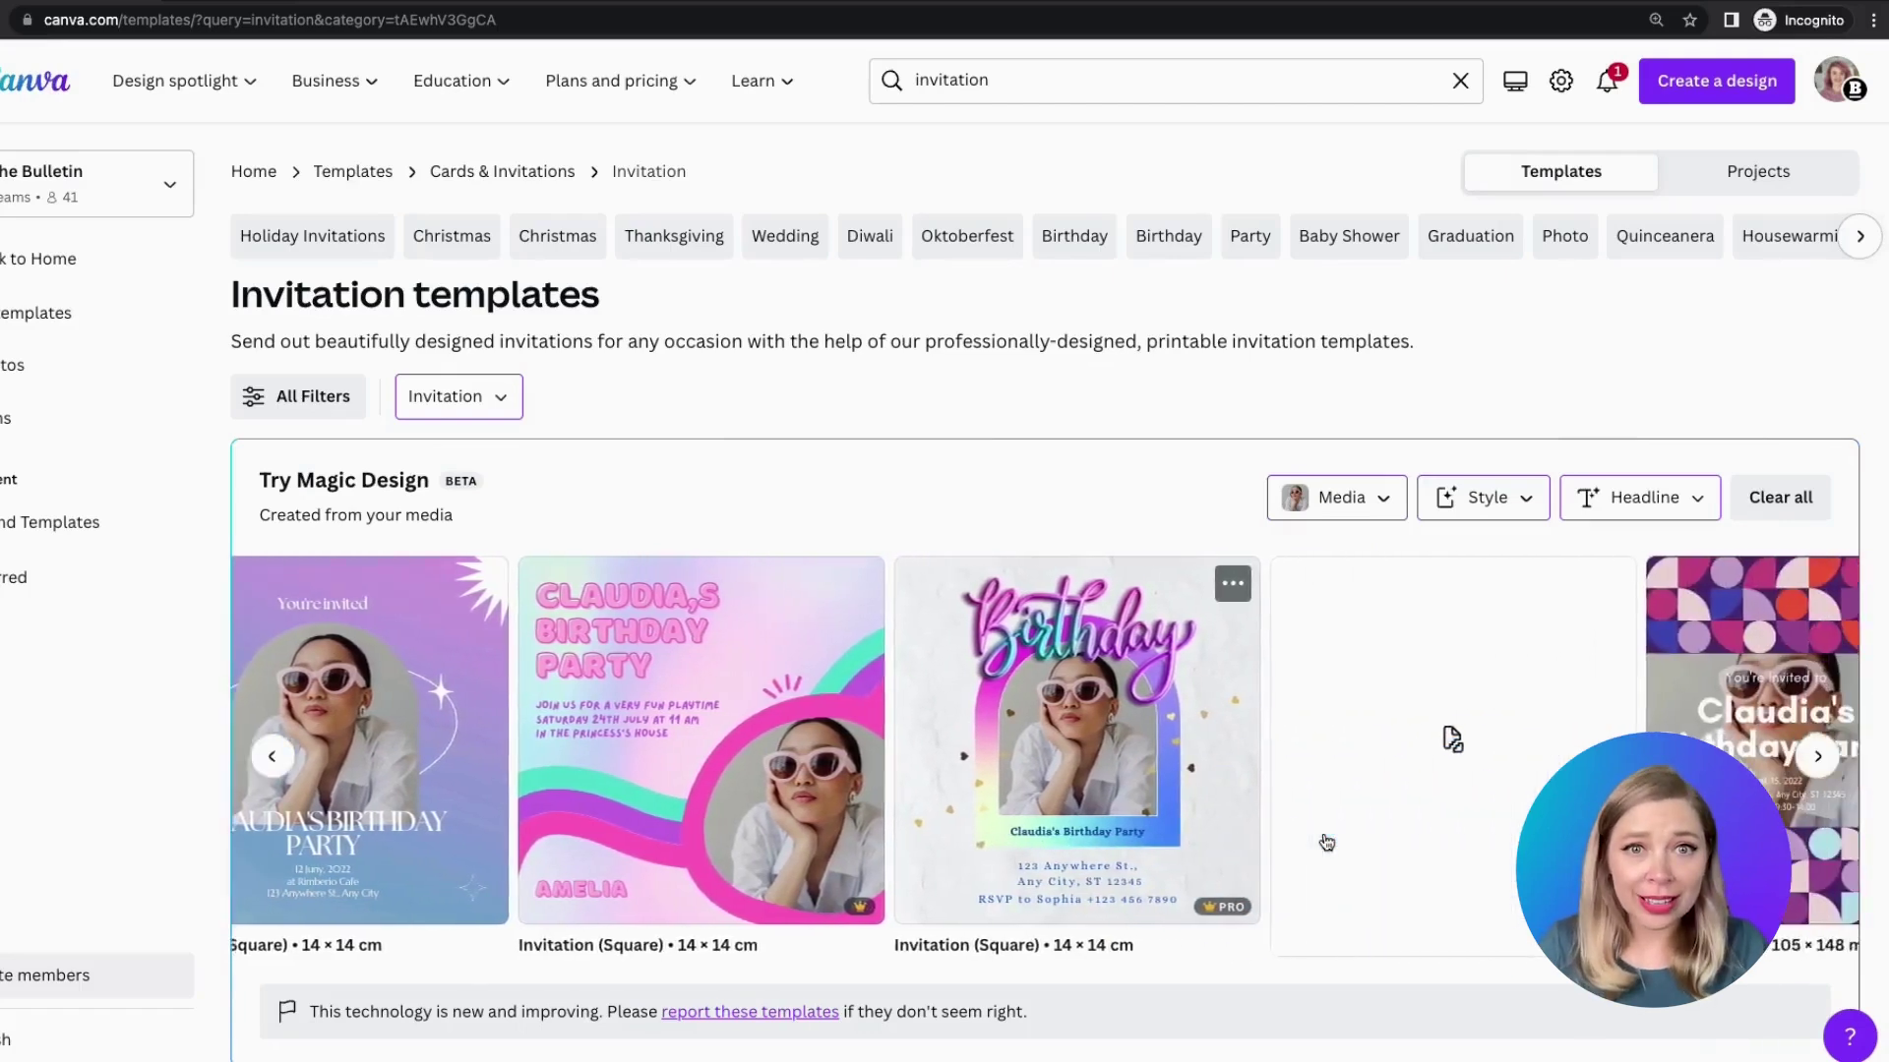
{"action": "scroll", "coordinate": [1326, 842], "scroll_direction": "right", "scroll_amount": 4}
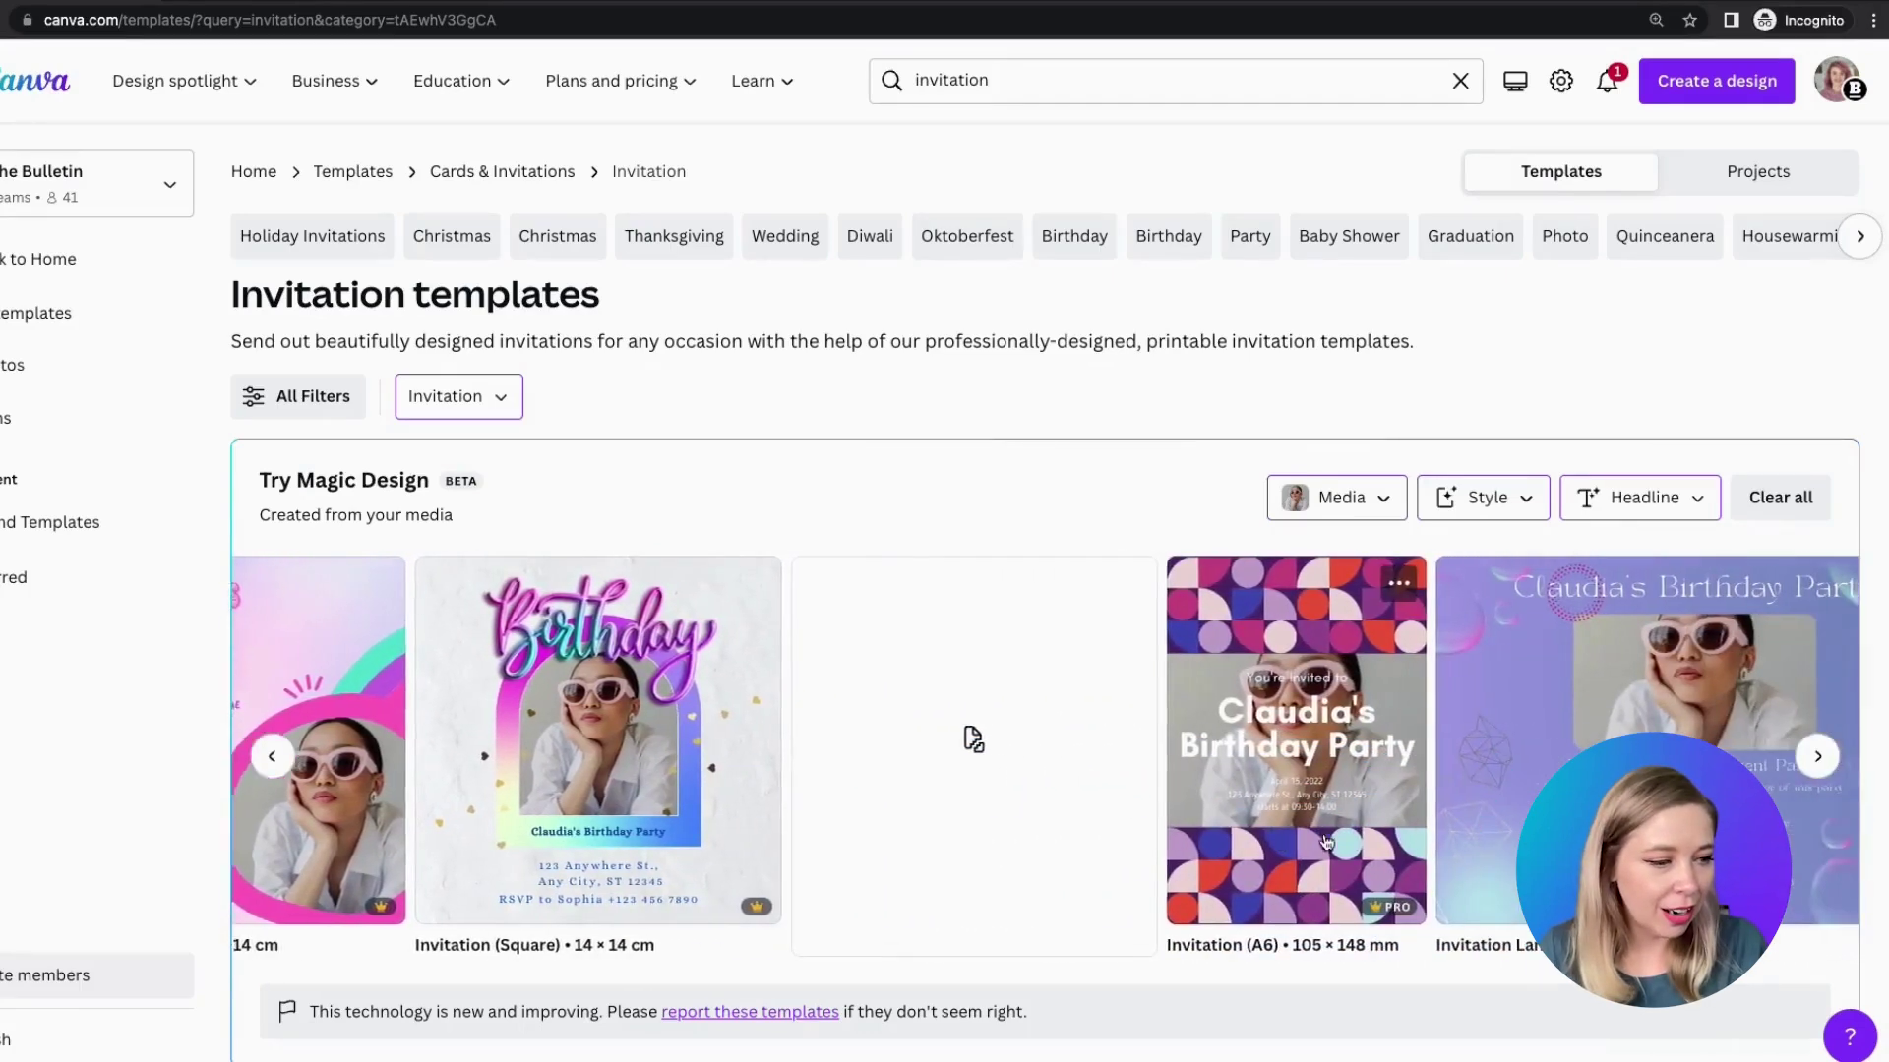
{"action": "scroll", "coordinate": [1326, 842], "scroll_direction": "left", "scroll_amount": 6}
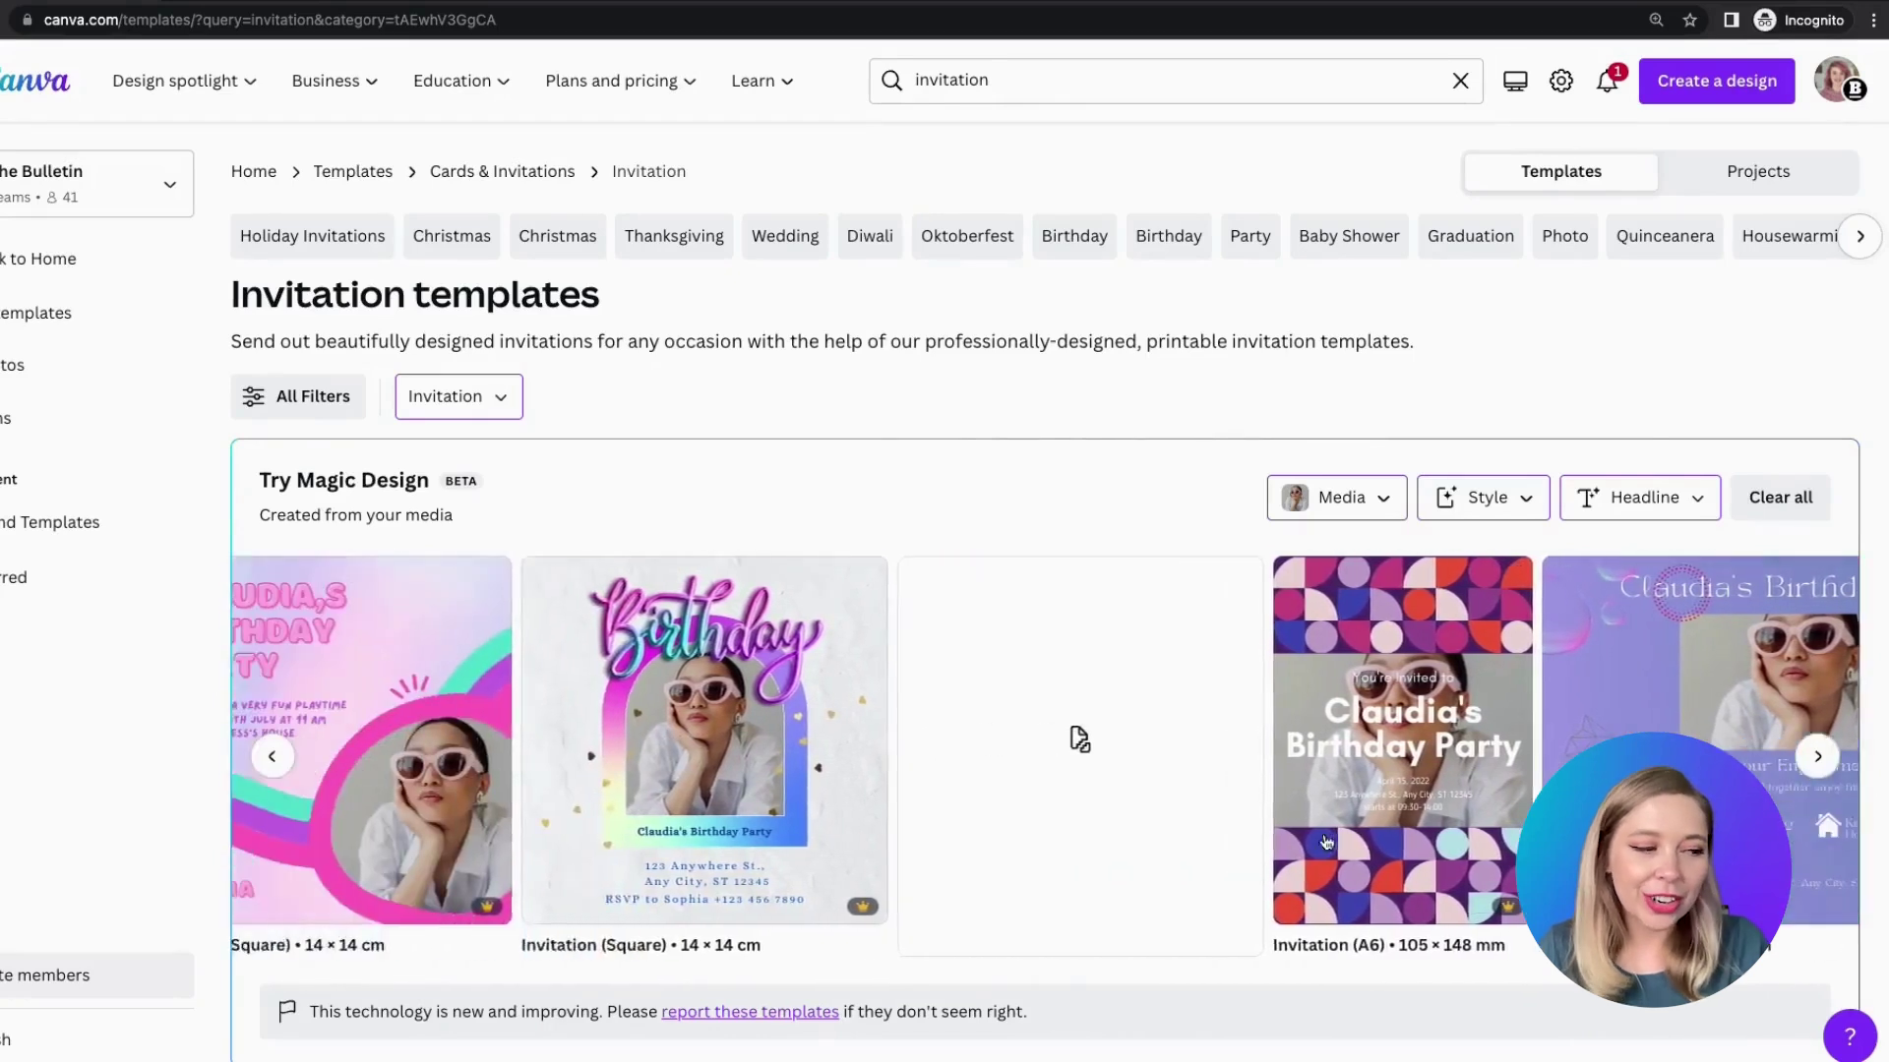
{"action": "scroll", "coordinate": [1326, 842], "scroll_direction": "left", "scroll_amount": 3}
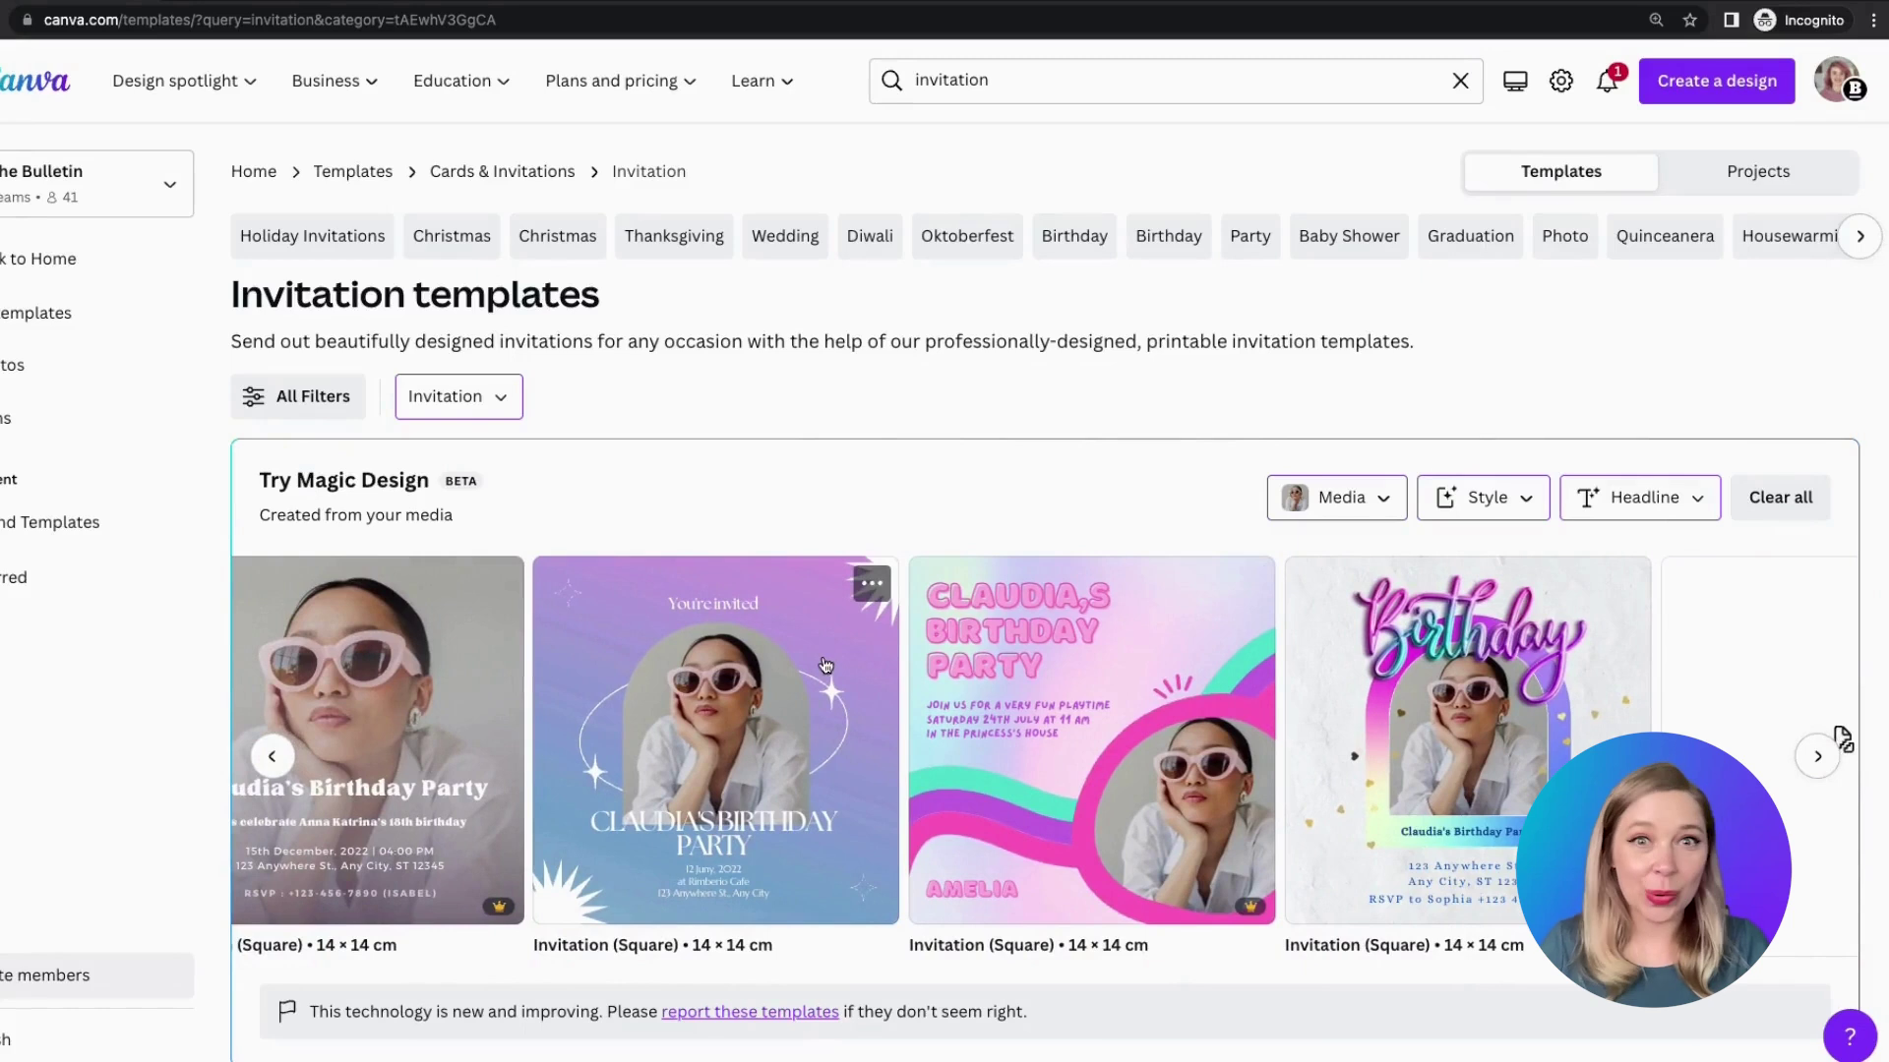
Step: Open the blue and purple gradient template for editing and move the date, address and party title lower
{"action": "left_click", "coordinate": [823, 661]}
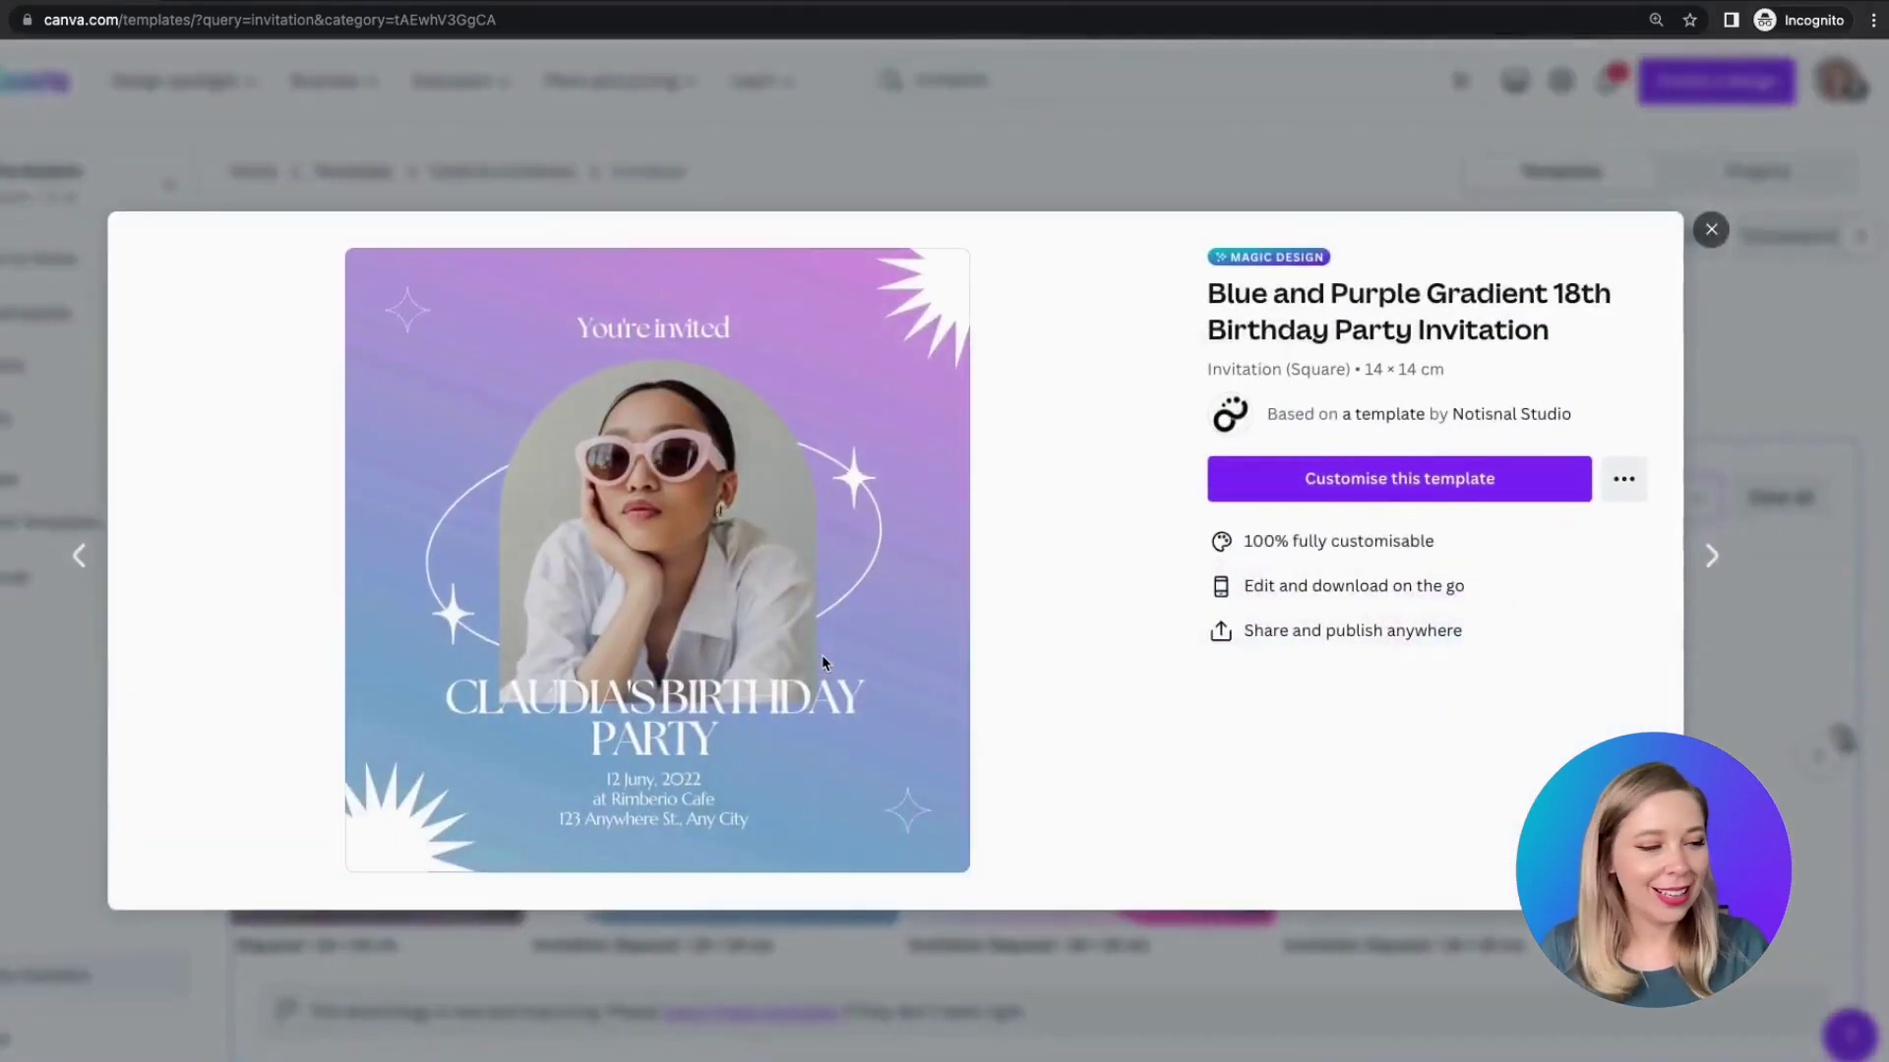
{"action": "left_click", "coordinate": [1328, 480]}
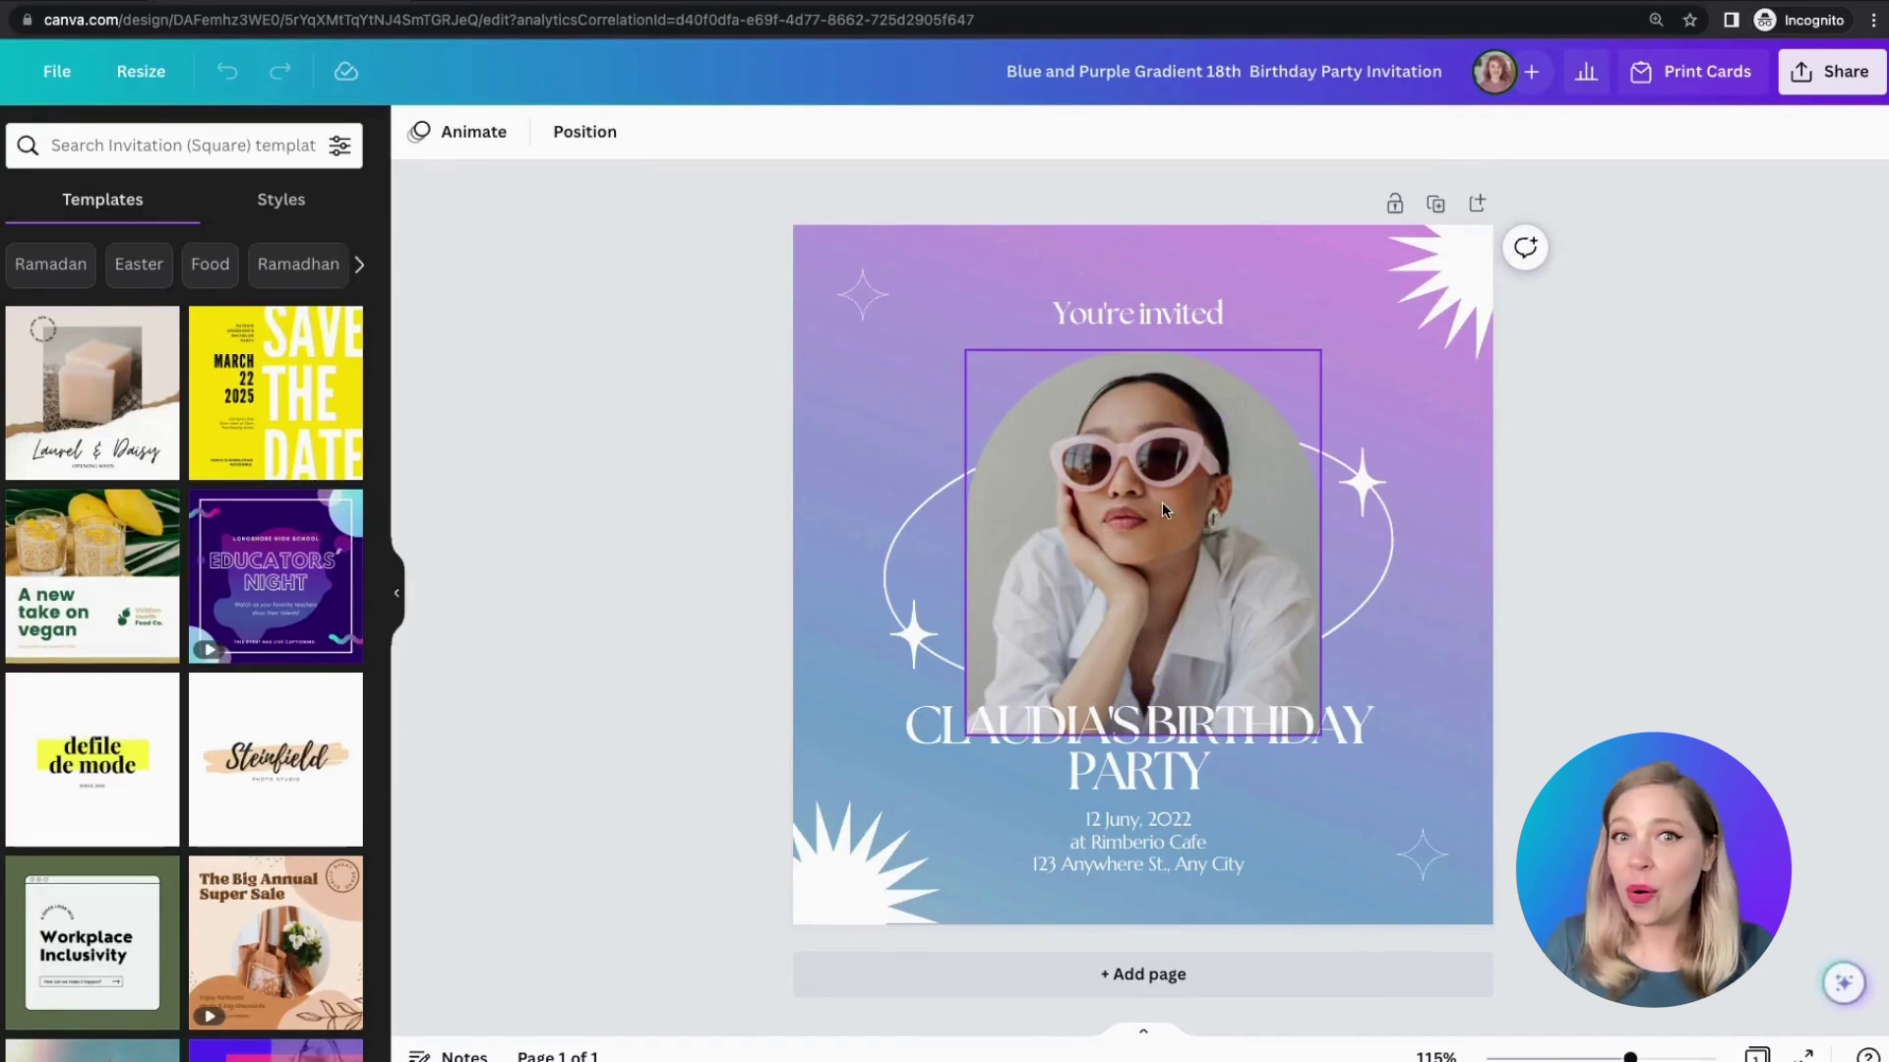
{"action": "left_click", "coordinate": [1148, 823]}
{"action": "left_click_drag", "start_coordinate": [1148, 821], "coordinate": [1148, 861]}
{"action": "left_click_drag", "start_coordinate": [1161, 735], "coordinate": [1161, 777]}
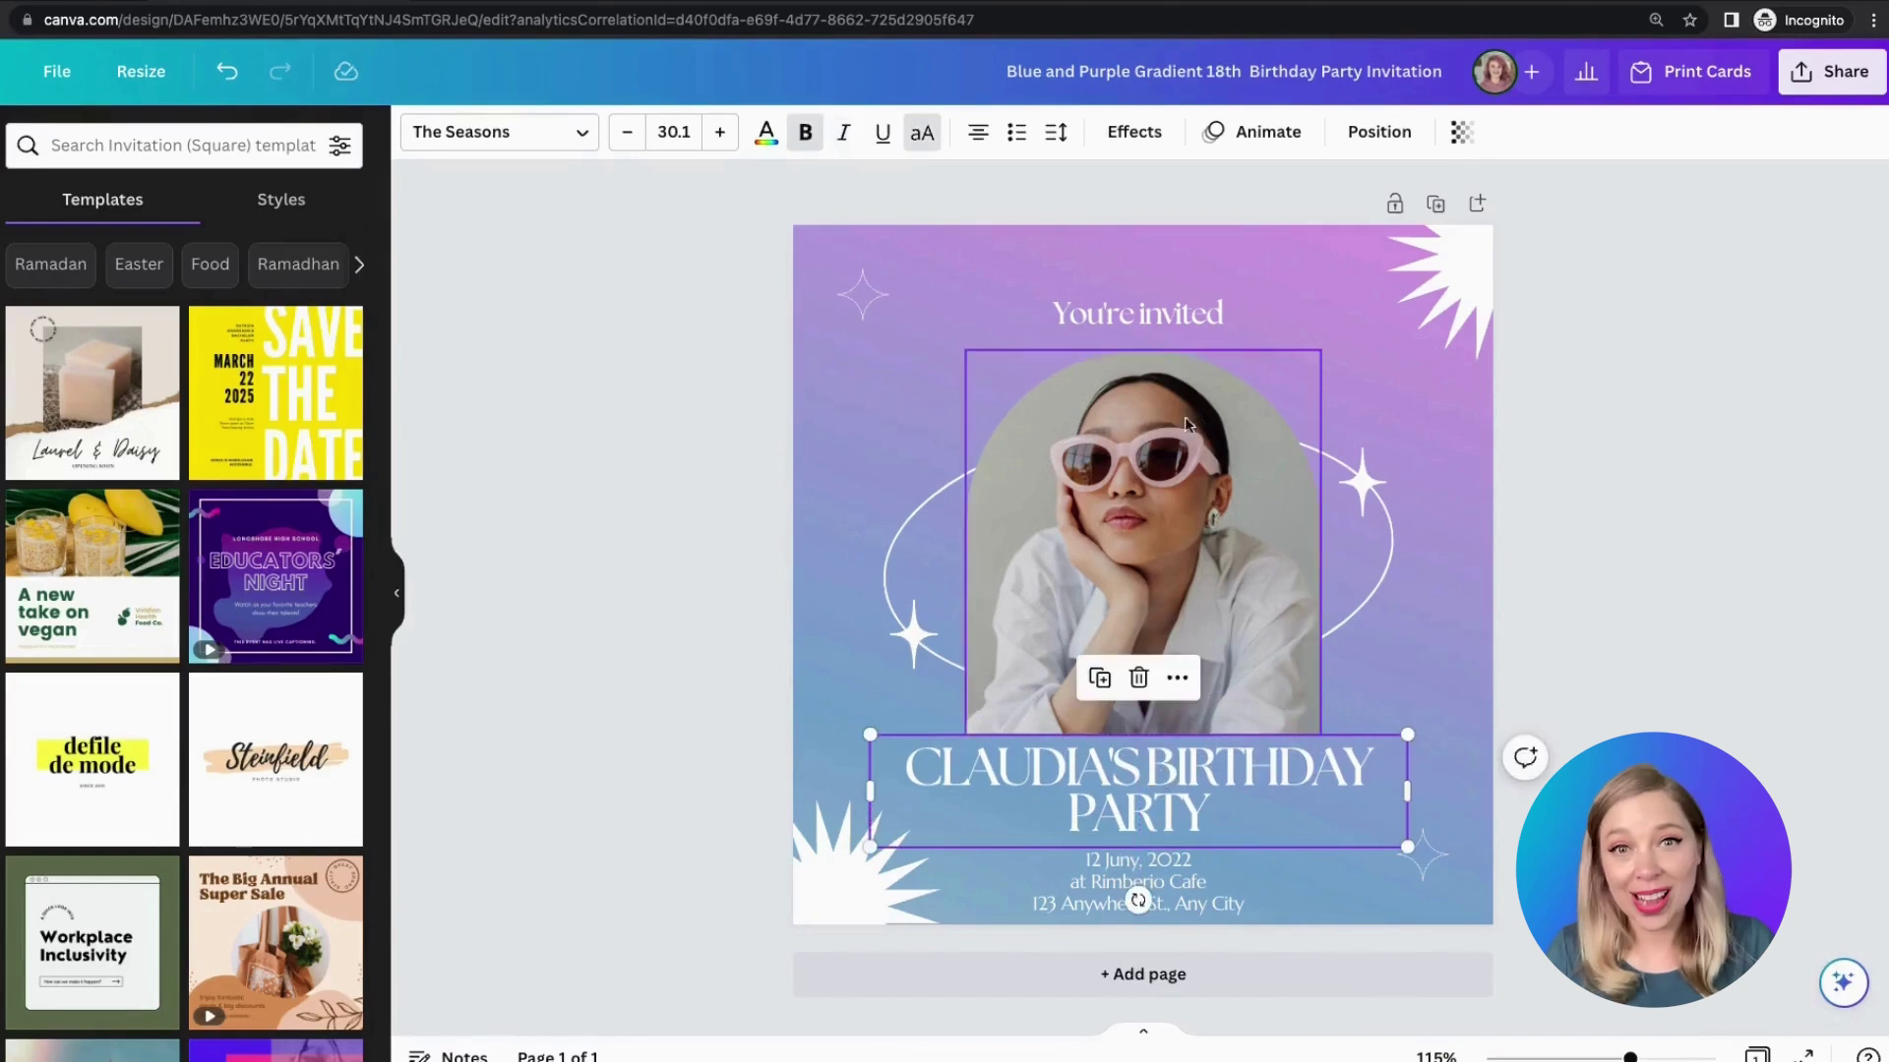
Step: Enlarge the You're invited heading to size 28 and centre it on the card
{"action": "left_click", "coordinate": [1159, 299]}
{"action": "left_click_drag", "start_coordinate": [1014, 294], "coordinate": [869, 272]}
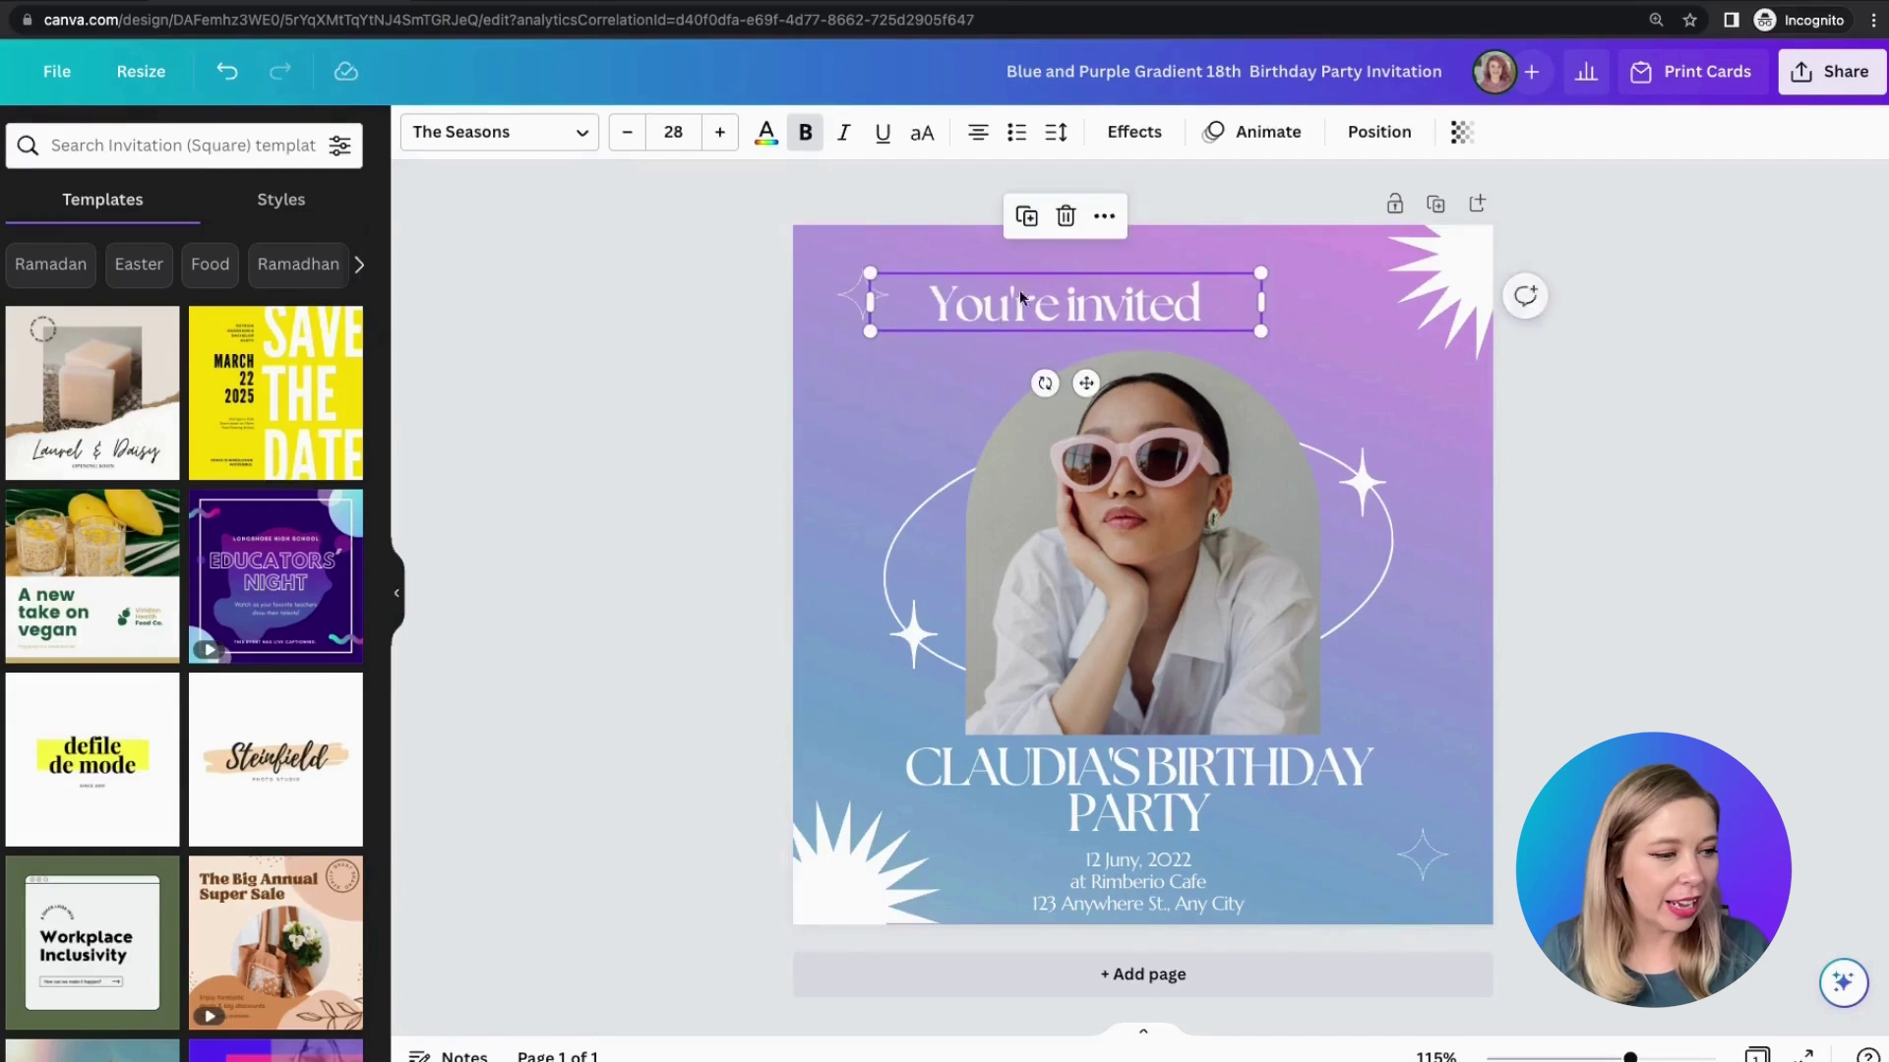
{"action": "left_click_drag", "start_coordinate": [1082, 314], "coordinate": [1160, 317]}
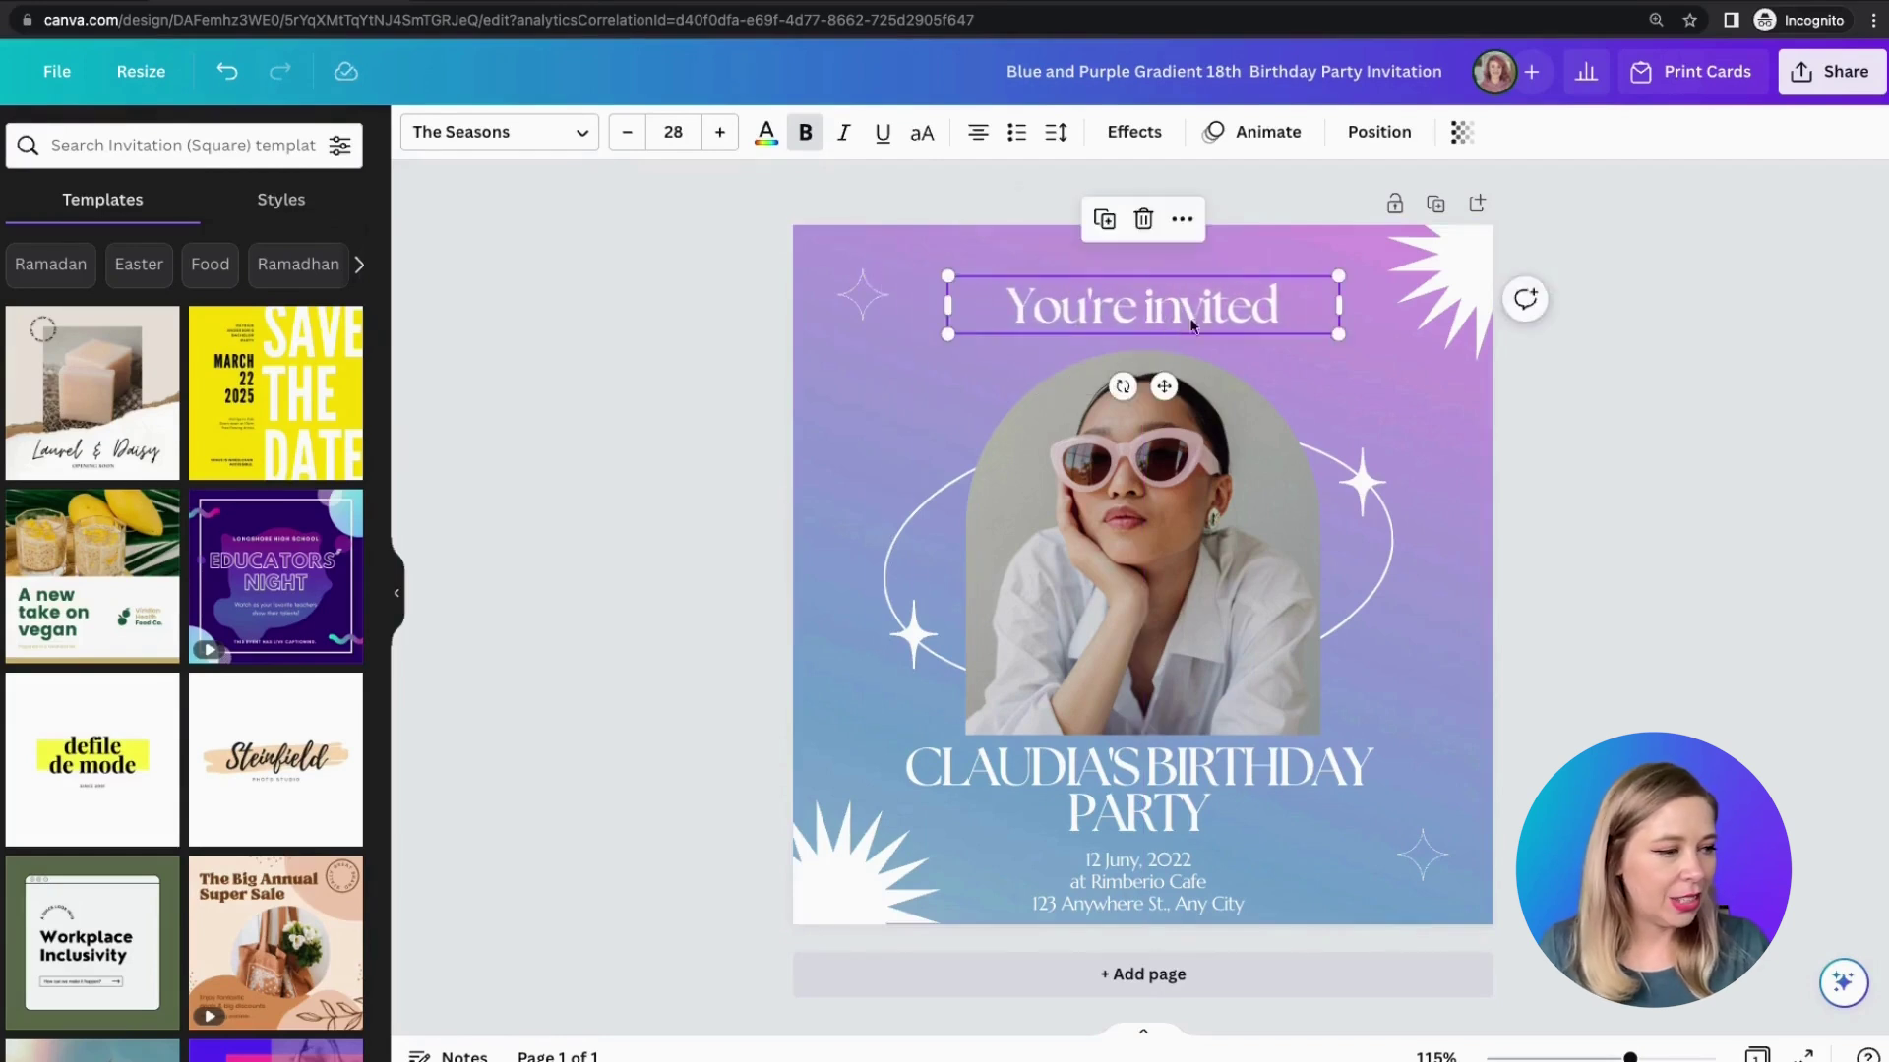
Step: Recolour both white starburst shapes to the photo's lilac using Change all
{"action": "left_click", "coordinate": [1471, 275]}
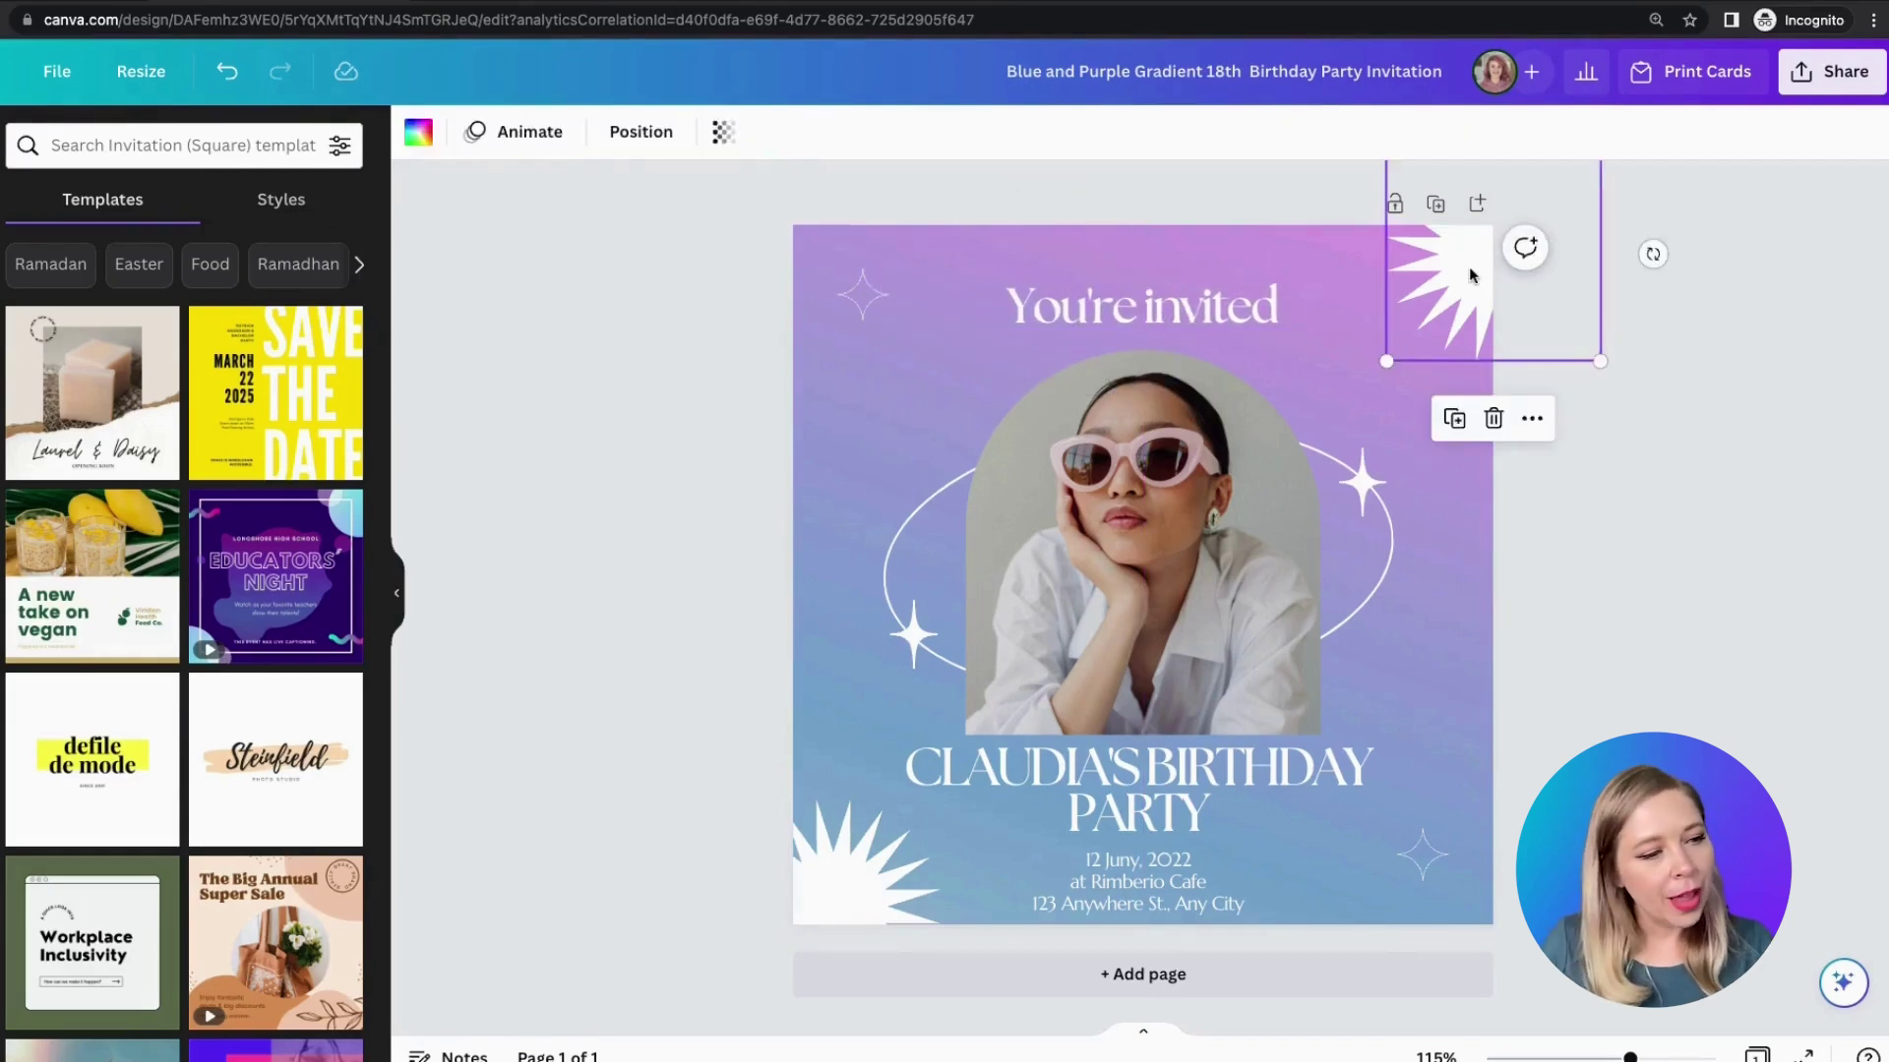
{"action": "left_click", "coordinate": [409, 140]}
{"action": "left_click", "coordinate": [223, 682]}
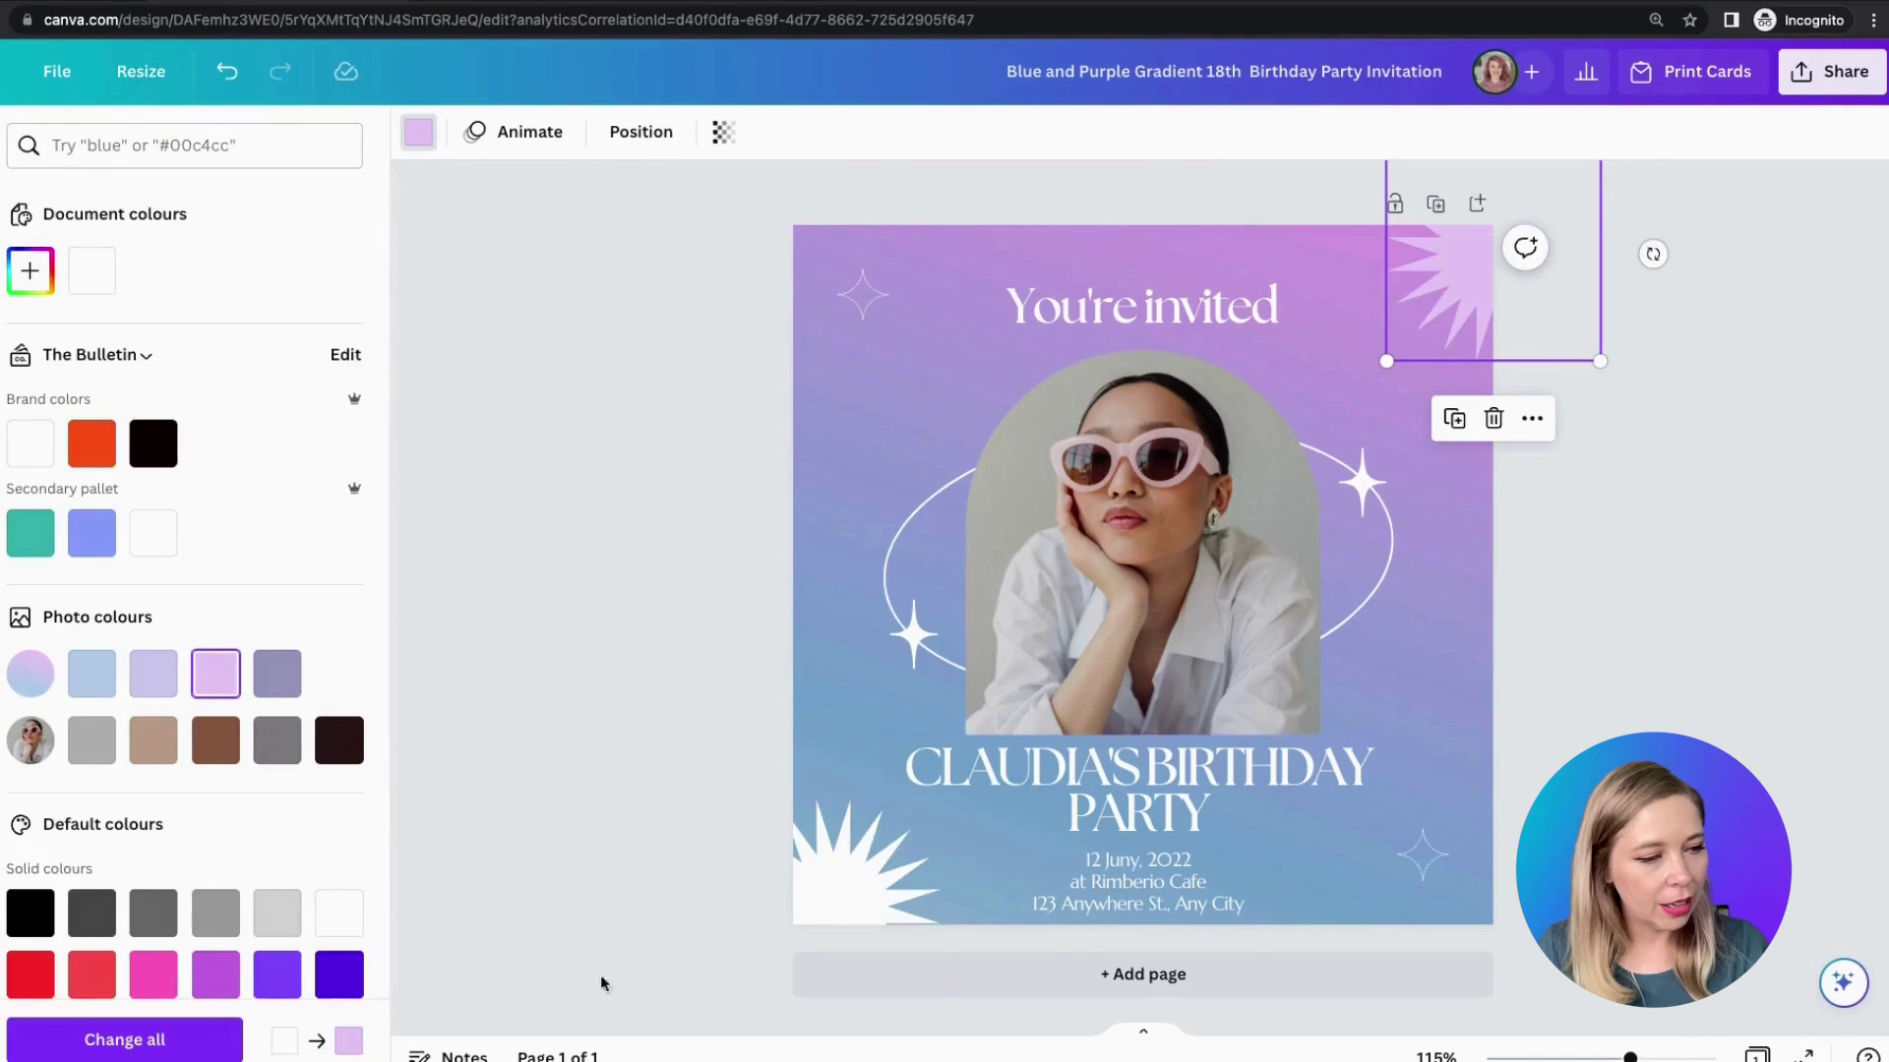
{"action": "left_click", "coordinate": [133, 1038]}
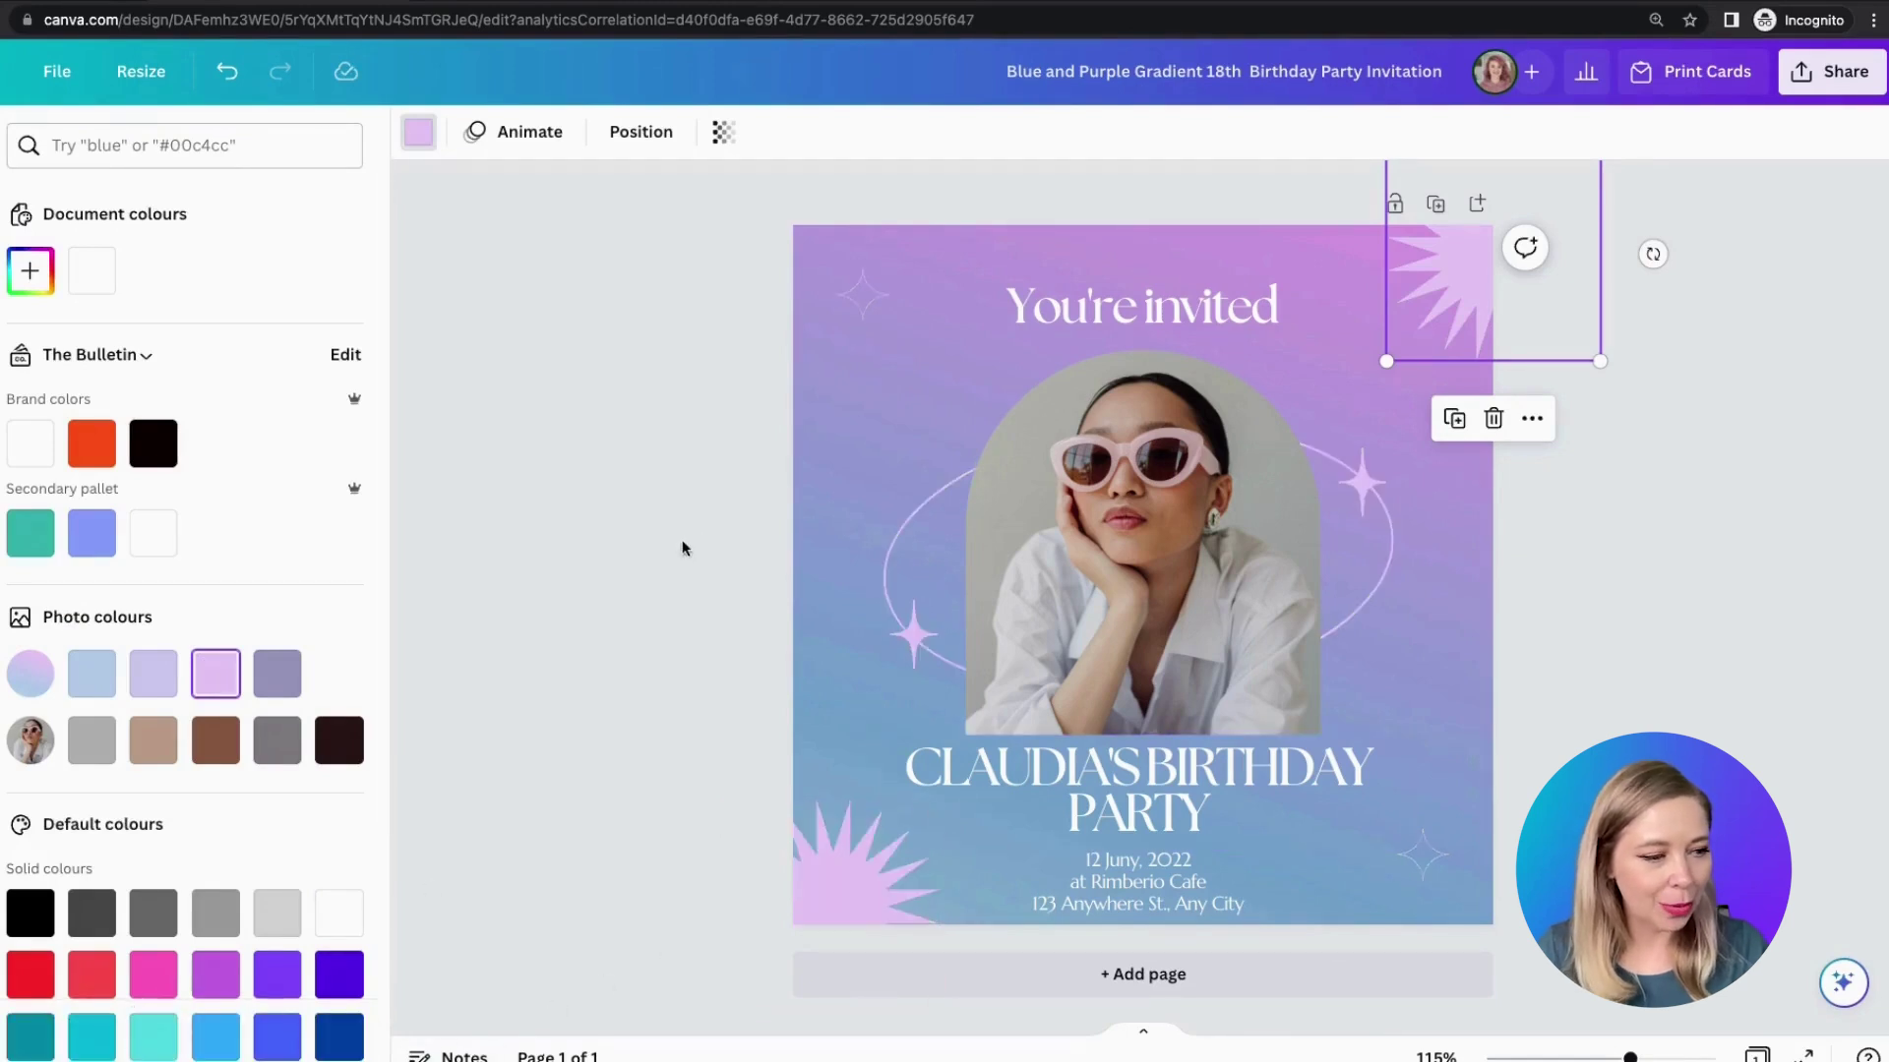
{"action": "left_click", "coordinate": [716, 533]}
{"action": "left_click", "coordinate": [1097, 305]}
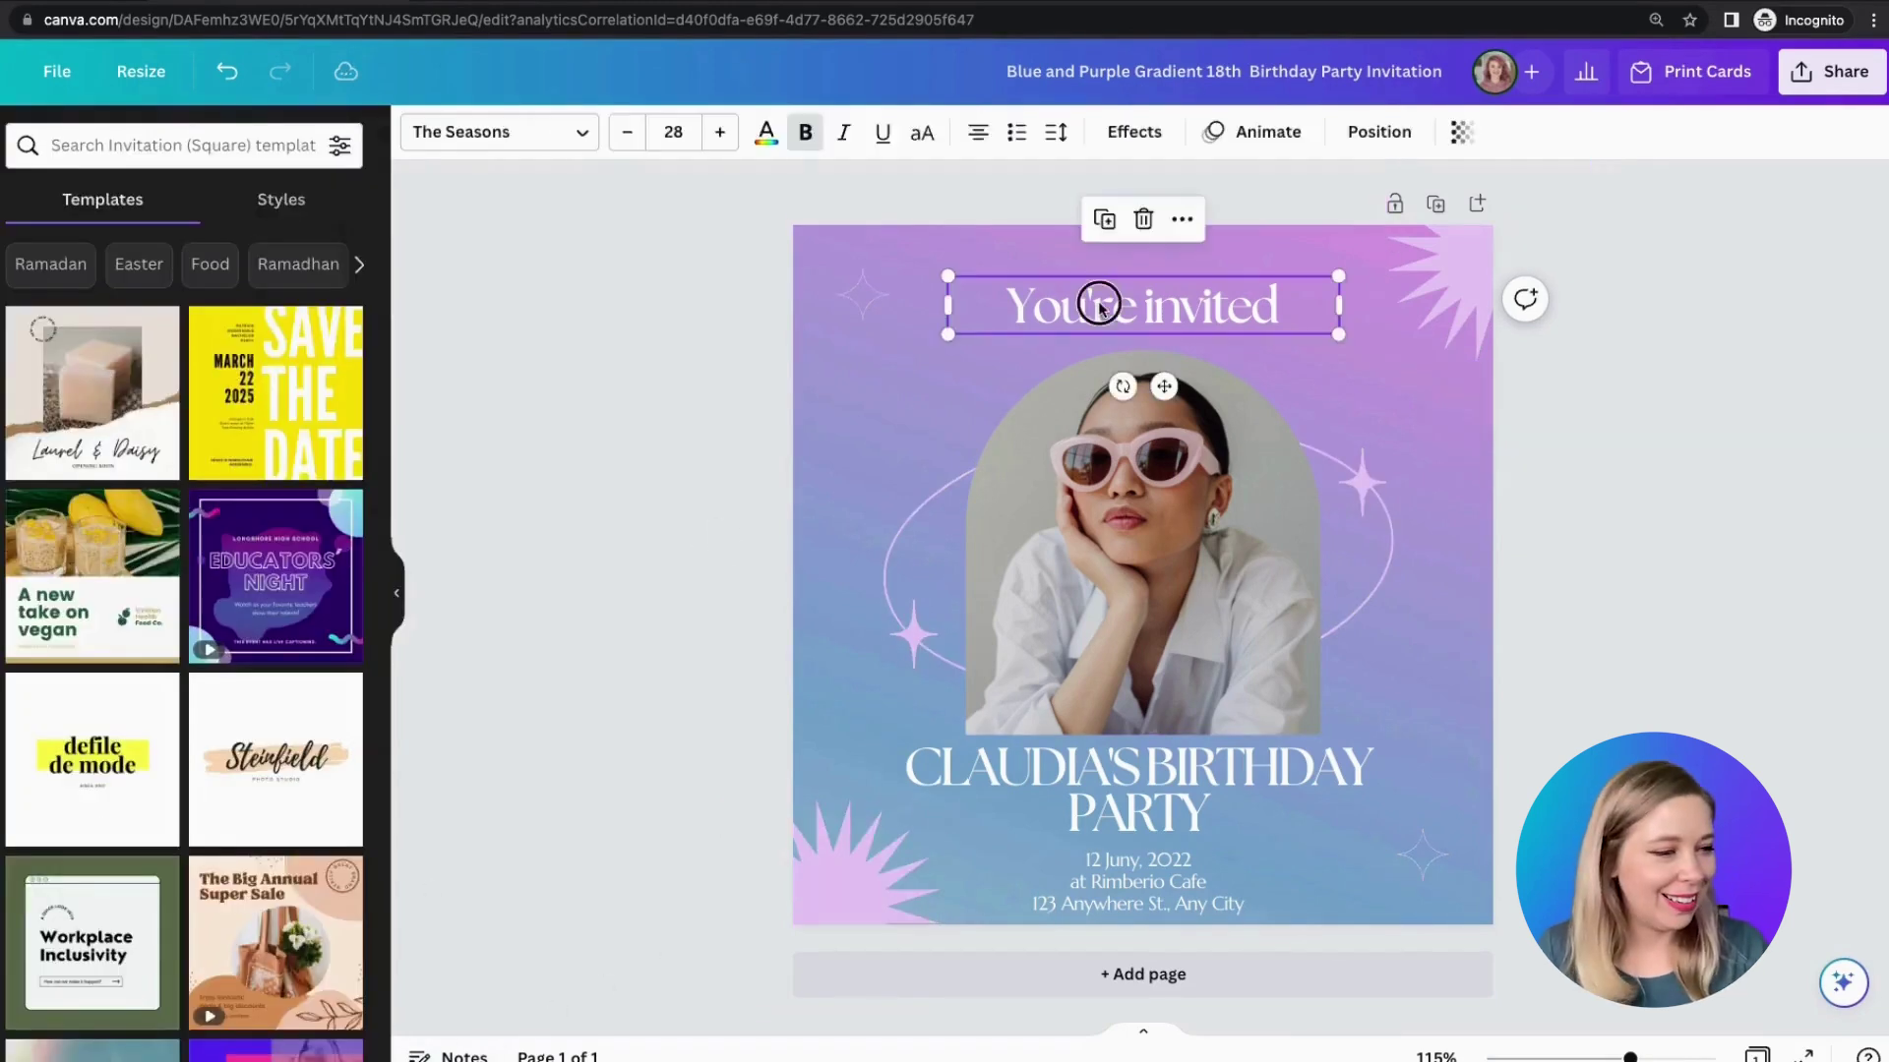
Step: Set You're invited and the party title in Chunk Five, enlarging the title to 33.2 and recentring it
{"action": "left_click", "coordinate": [452, 131]}
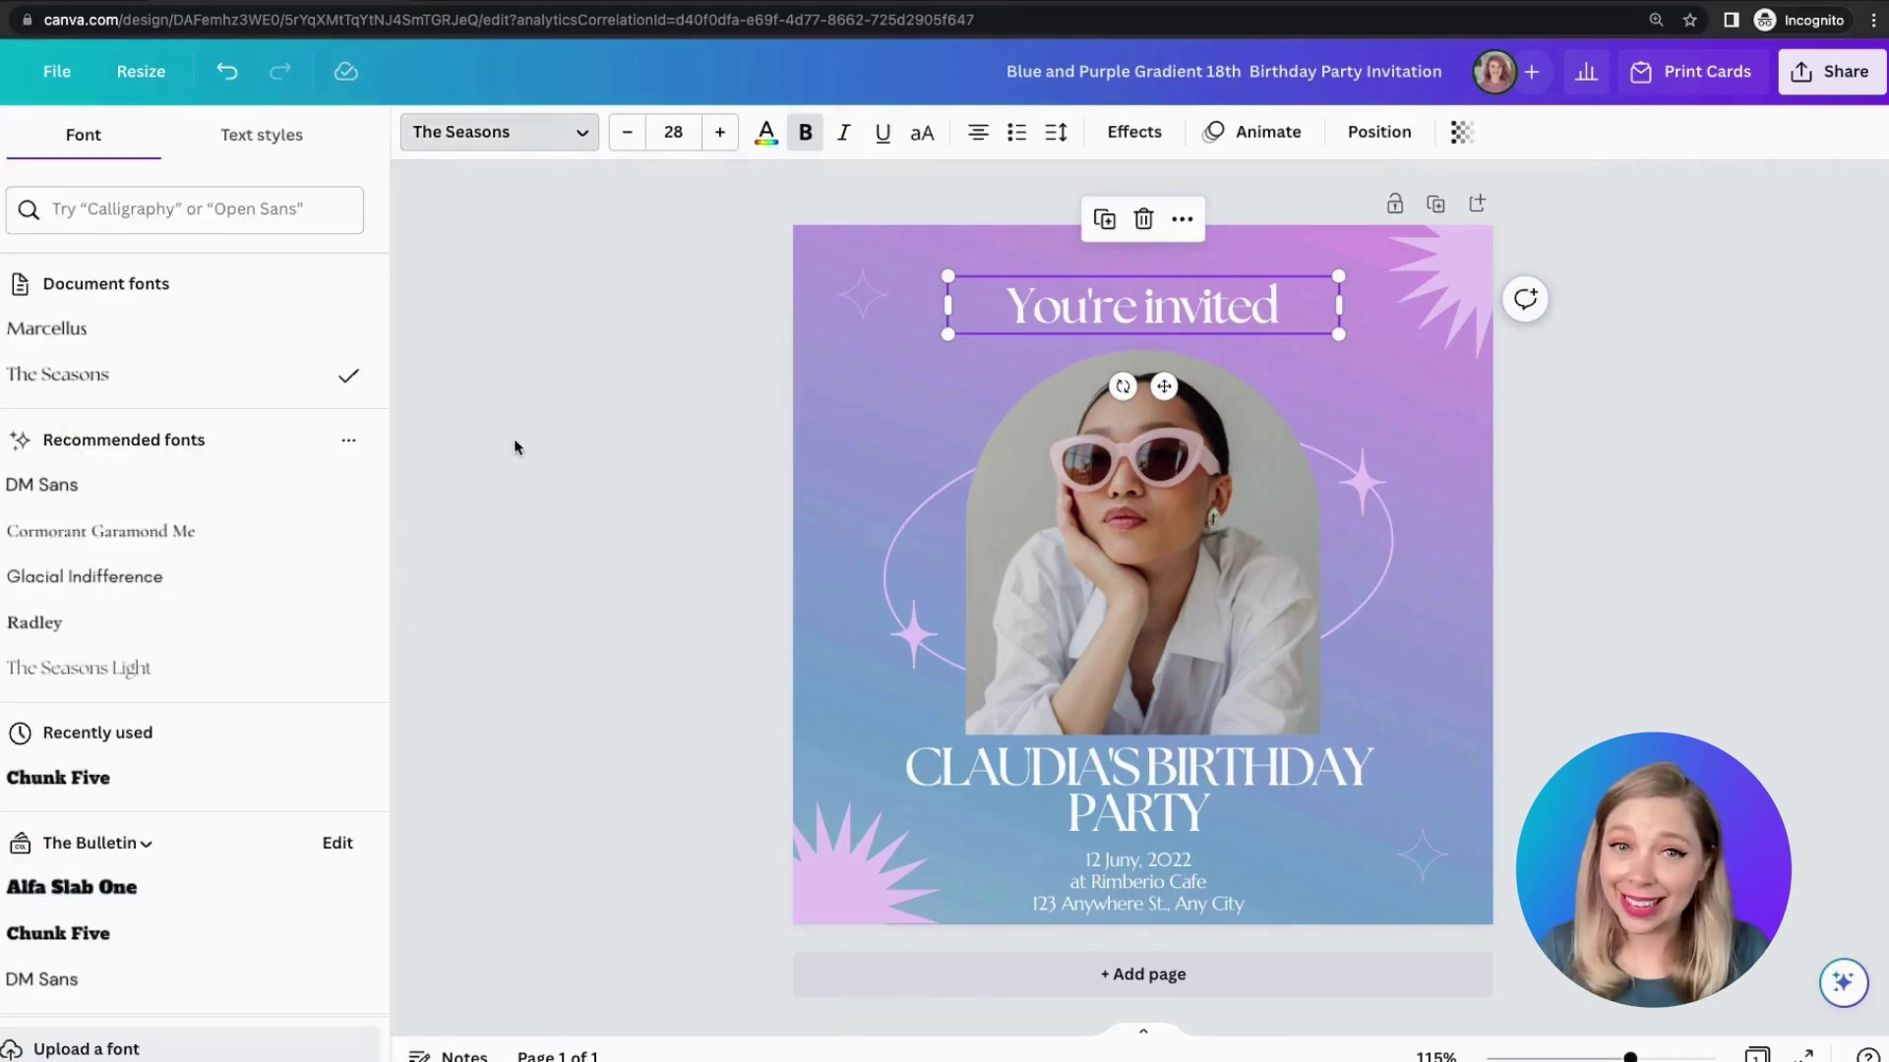
{"action": "left_click", "coordinate": [45, 940]}
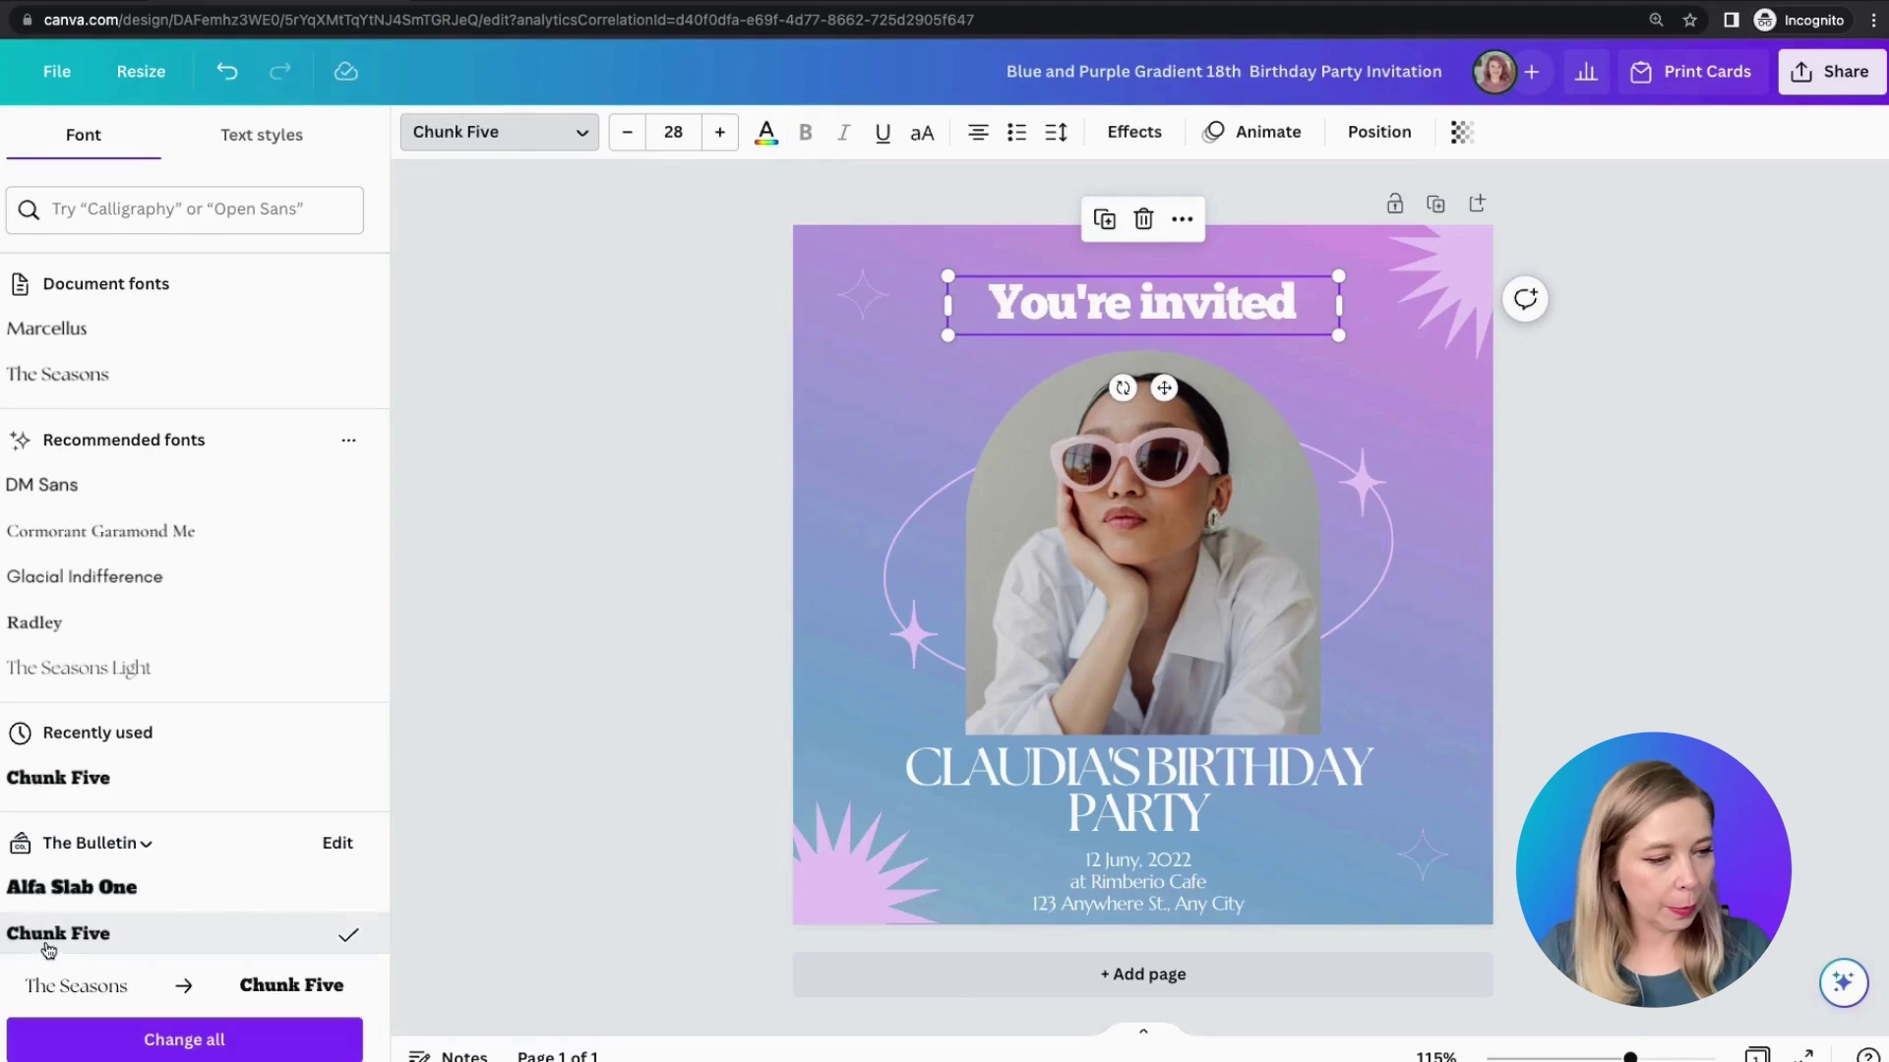
{"action": "left_click", "coordinate": [1072, 814]}
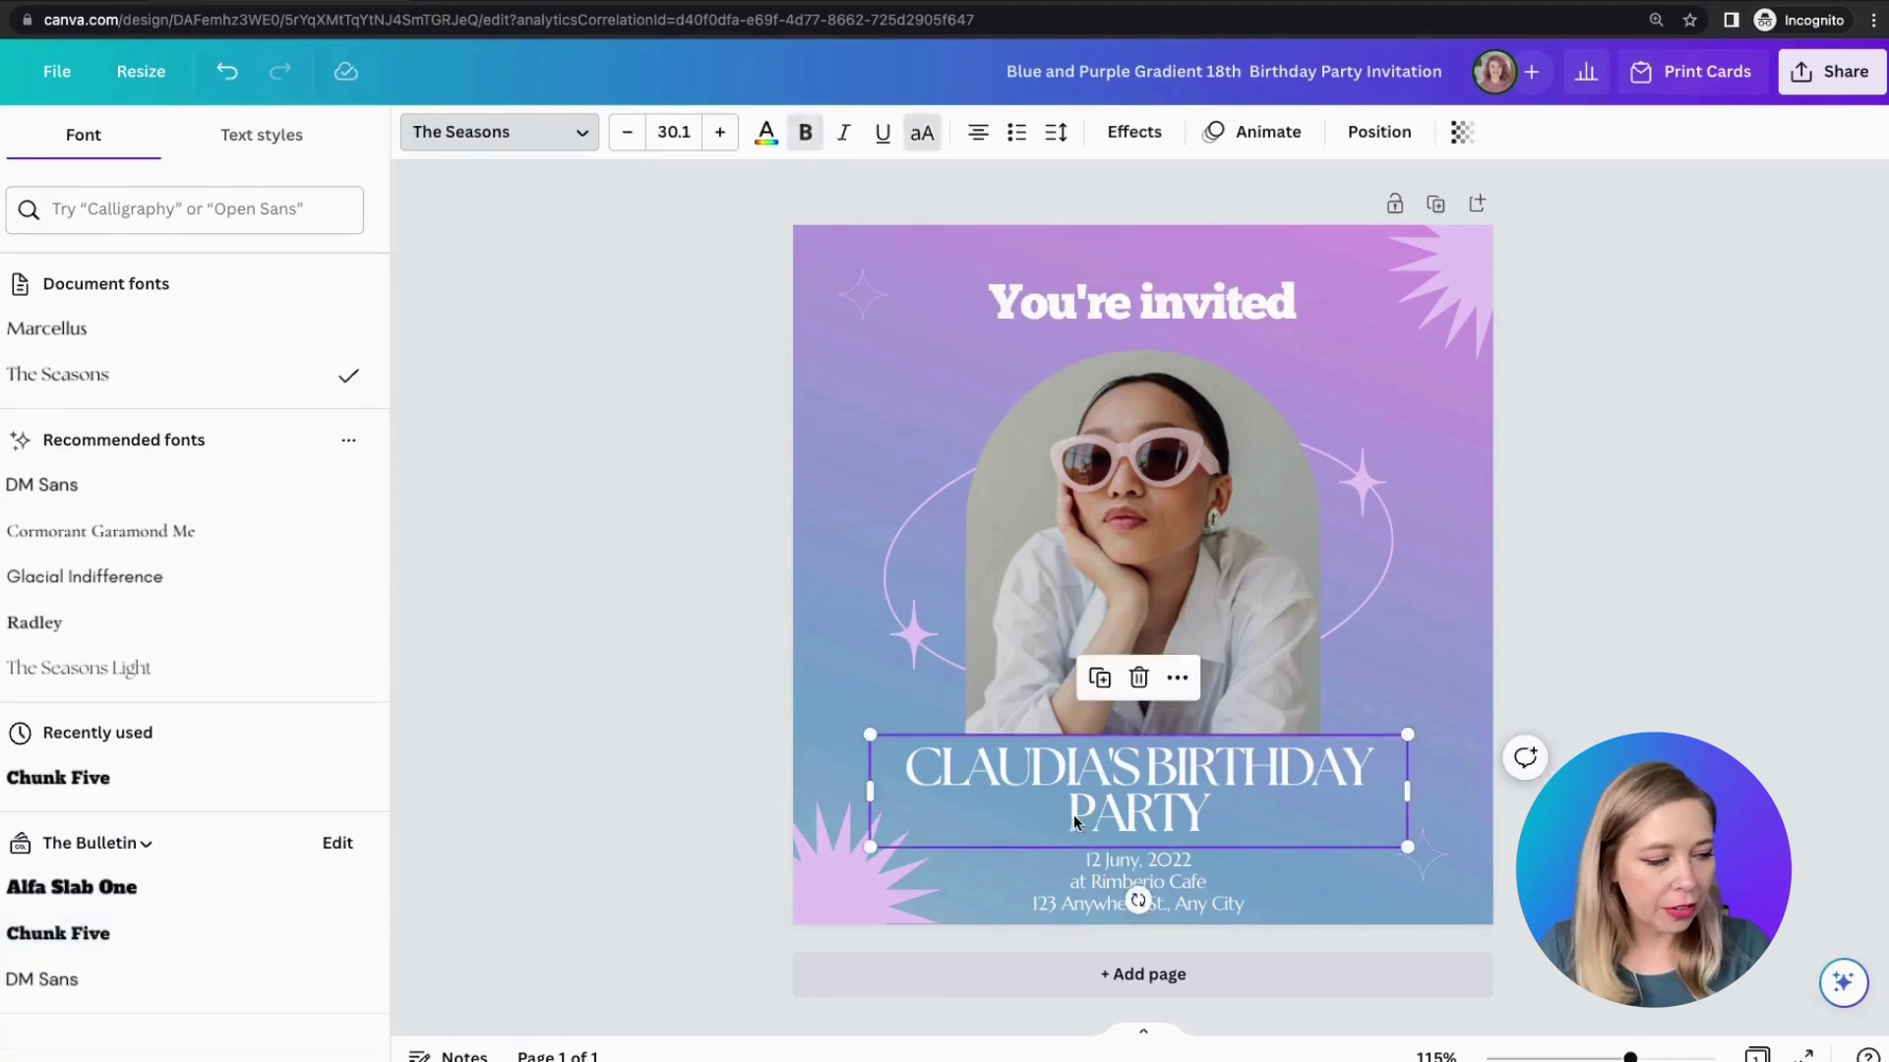
{"action": "left_click", "coordinate": [121, 940]}
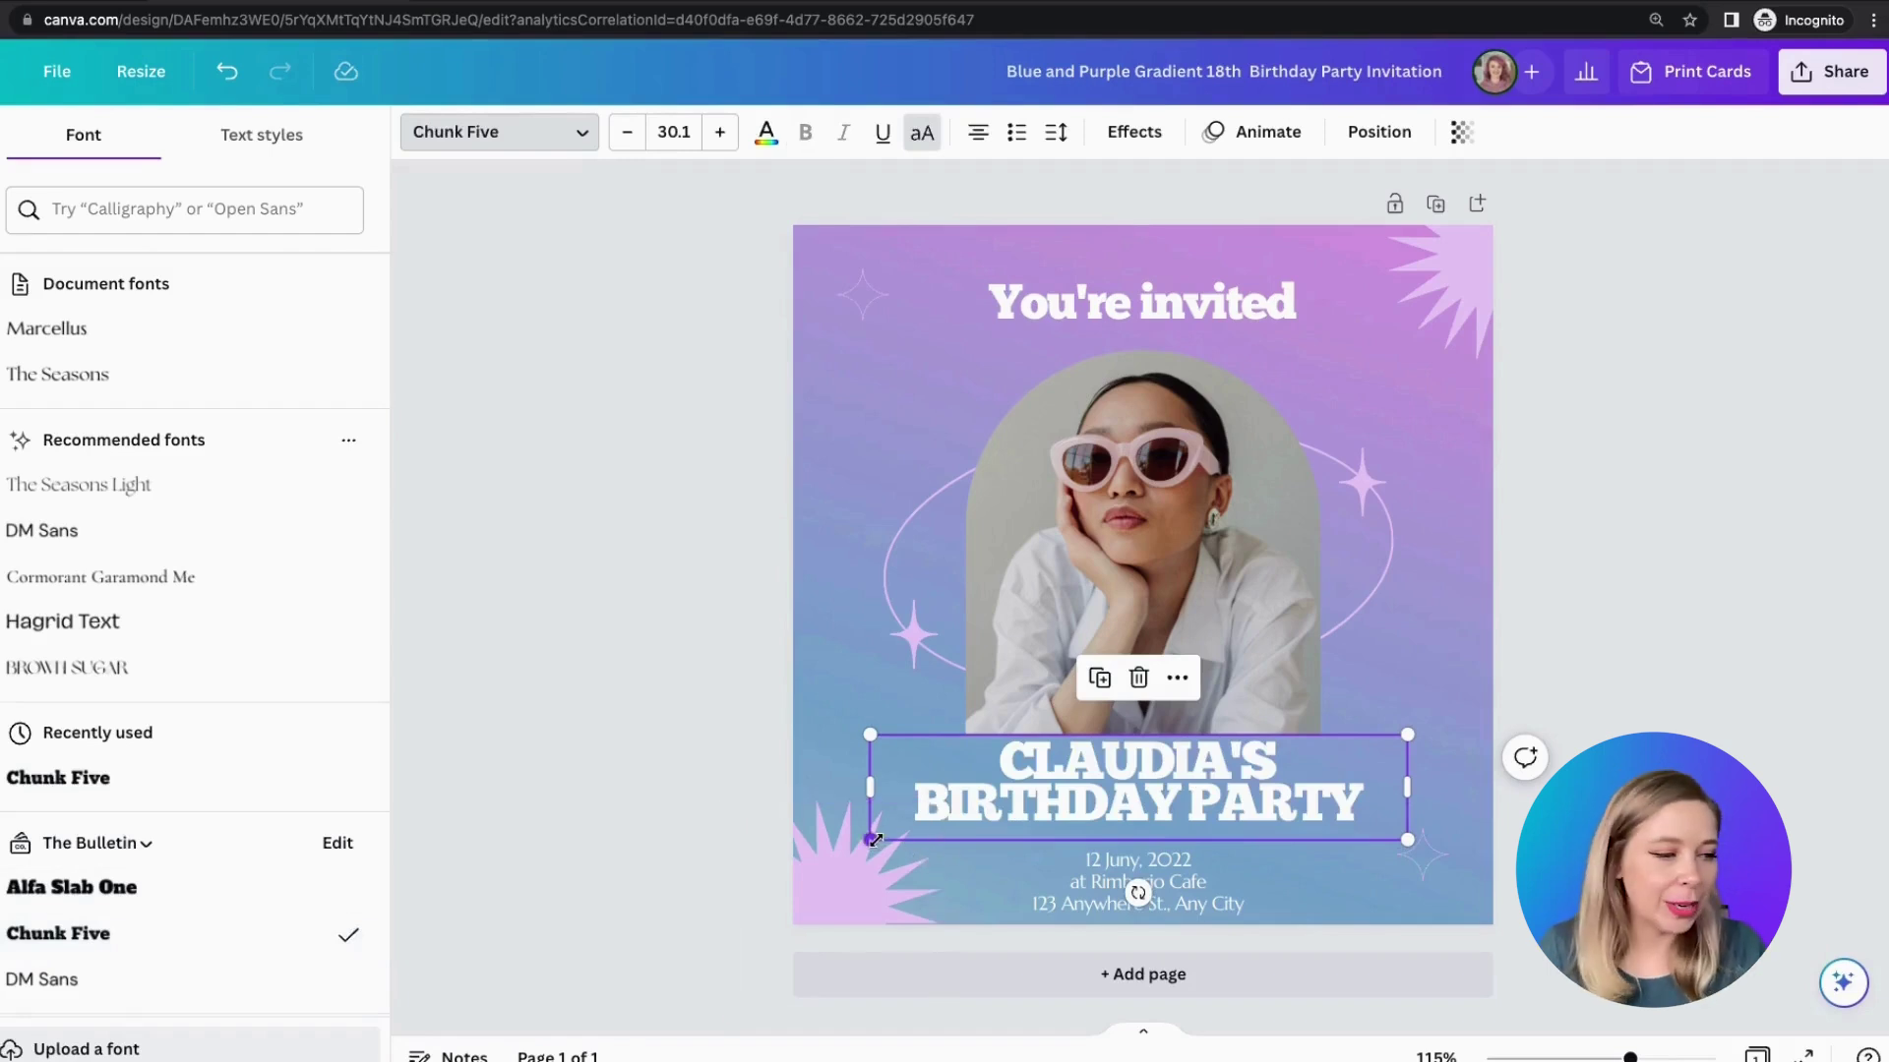
{"action": "left_click_drag", "start_coordinate": [875, 840], "coordinate": [814, 852]}
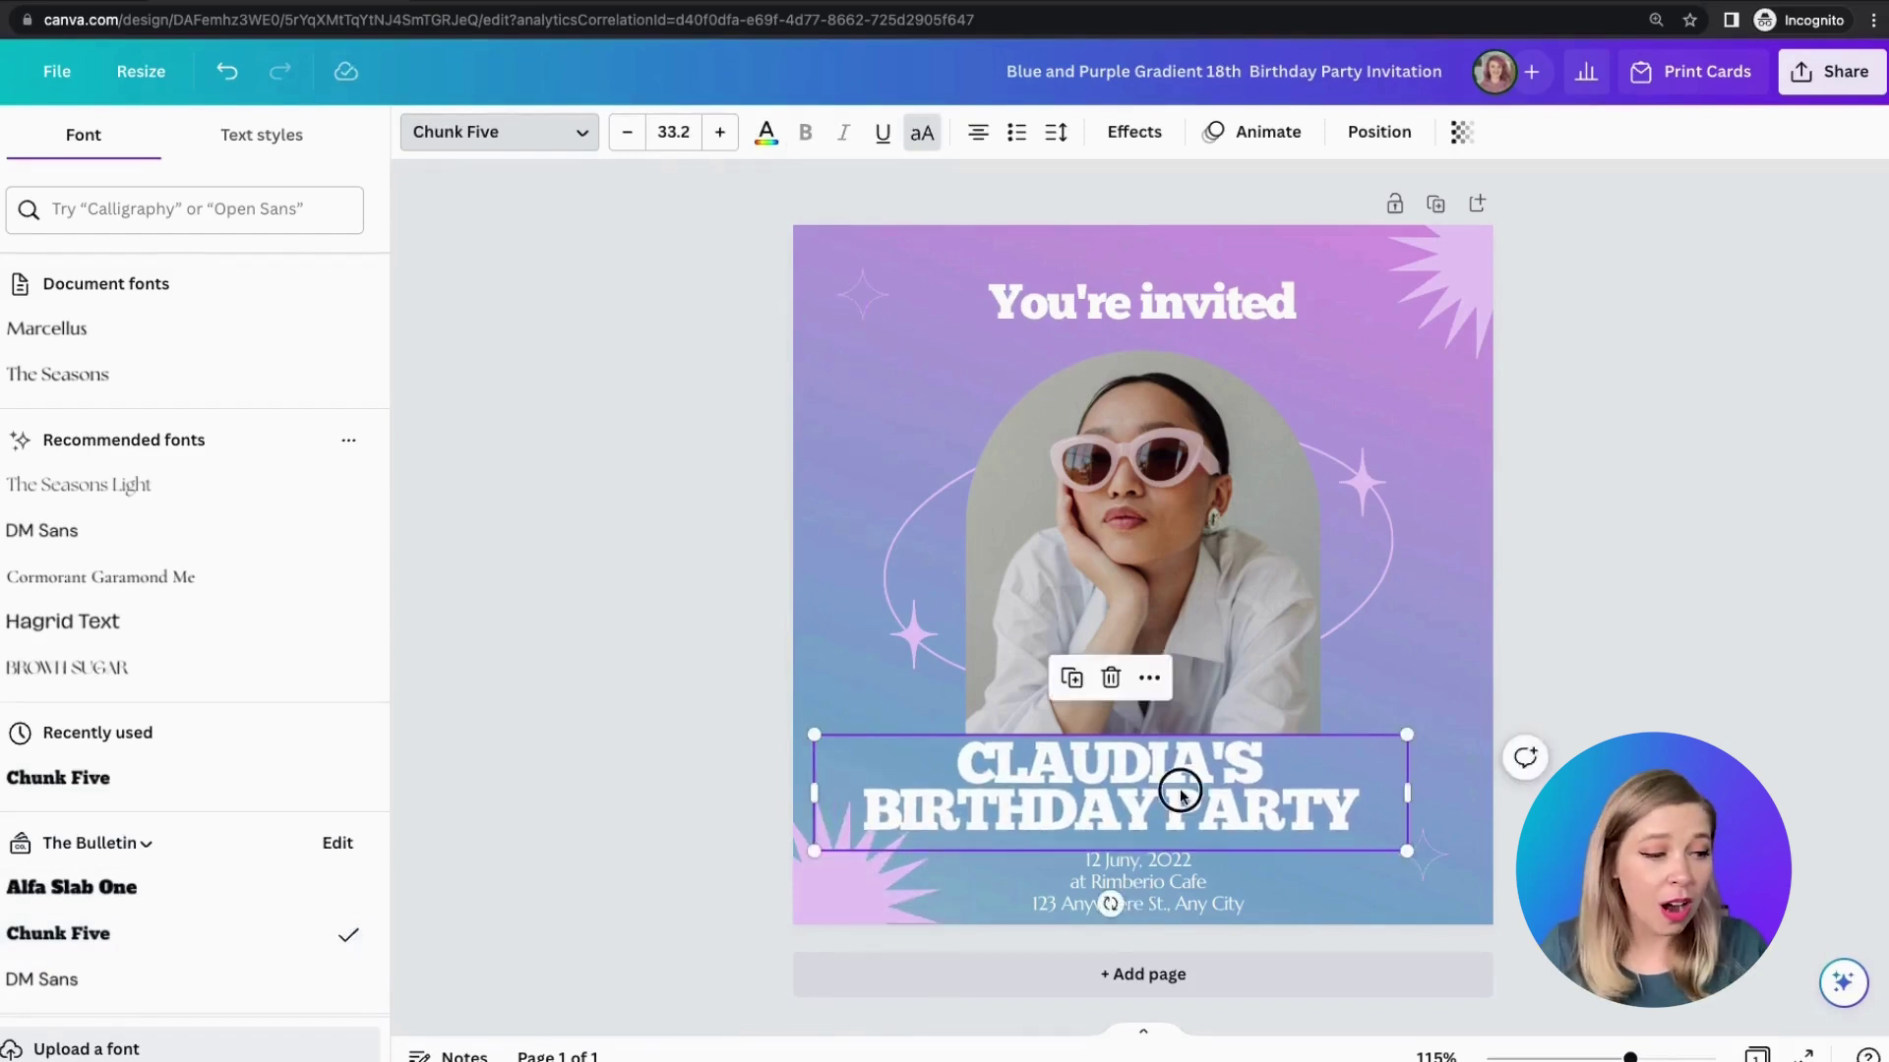
{"action": "left_click_drag", "start_coordinate": [1181, 793], "coordinate": [1215, 805]}
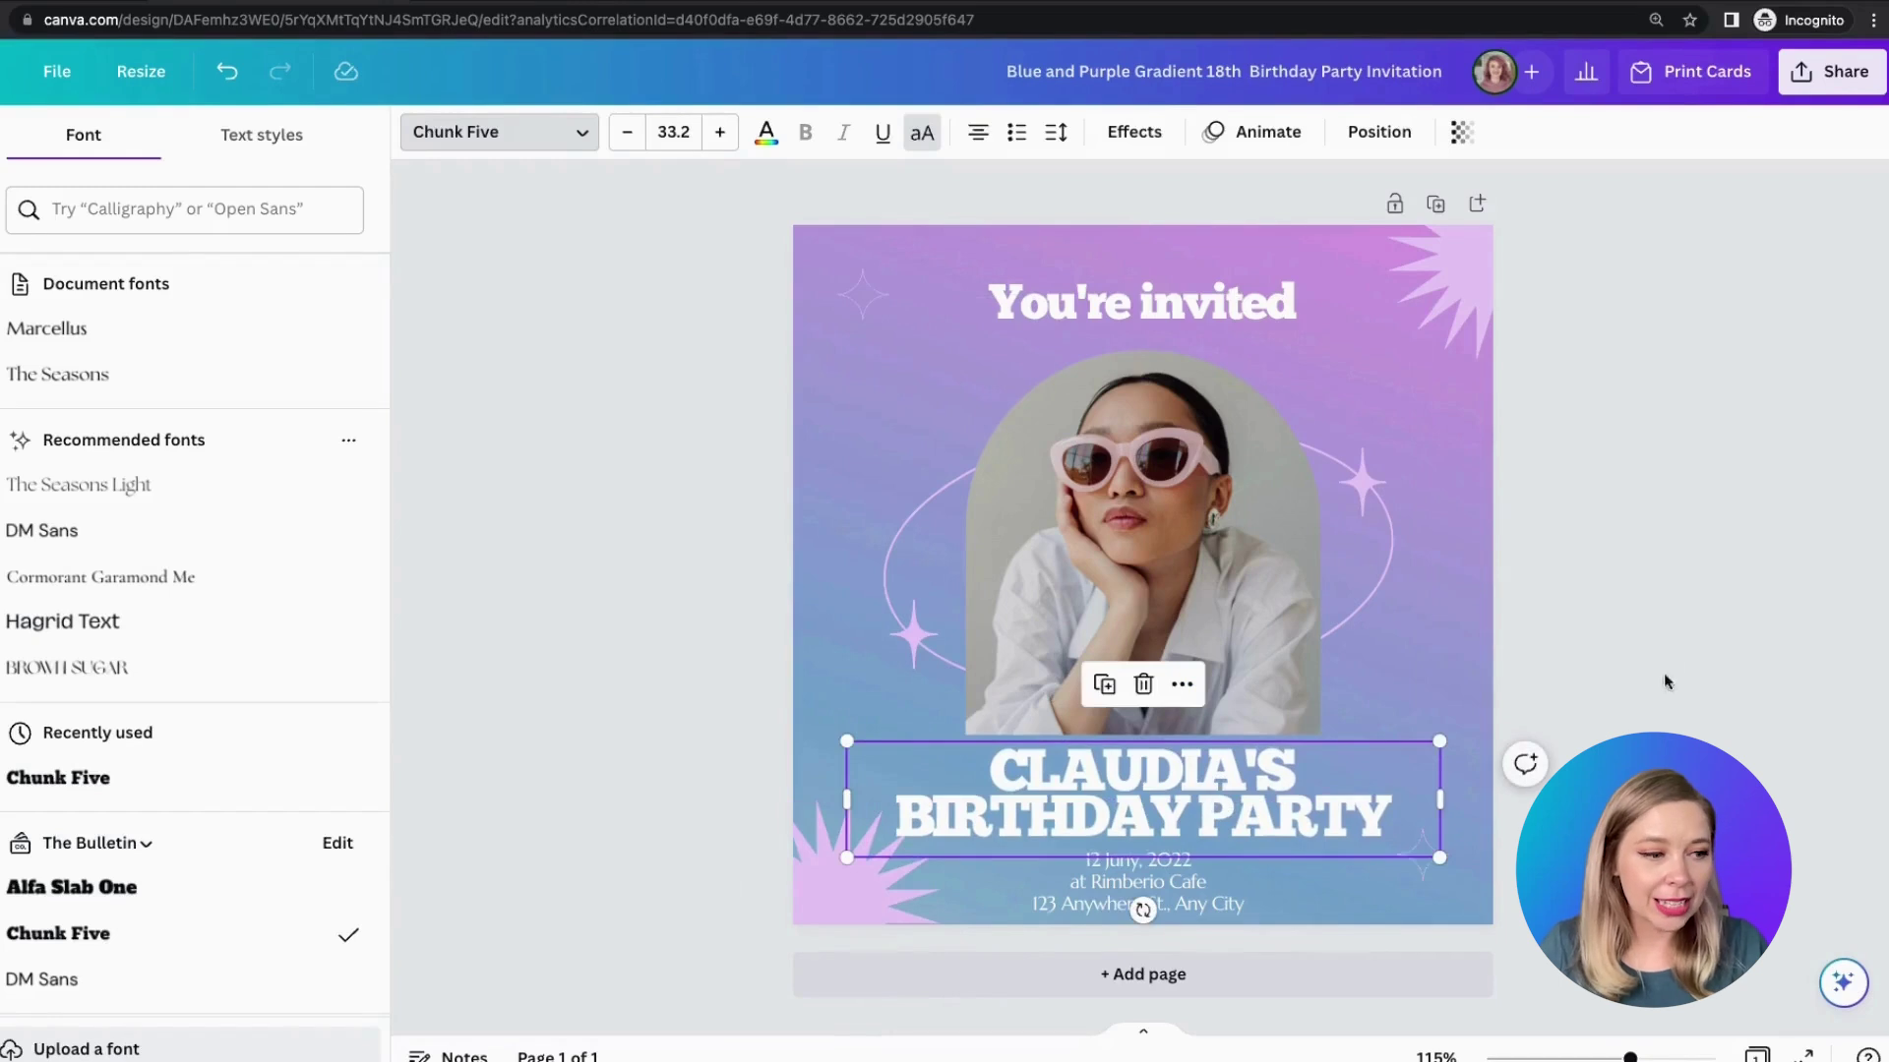
Step: Open Print Cards ordering for the 5.5 x 5.5in square invitation at US$37
{"action": "left_click", "coordinate": [1682, 74]}
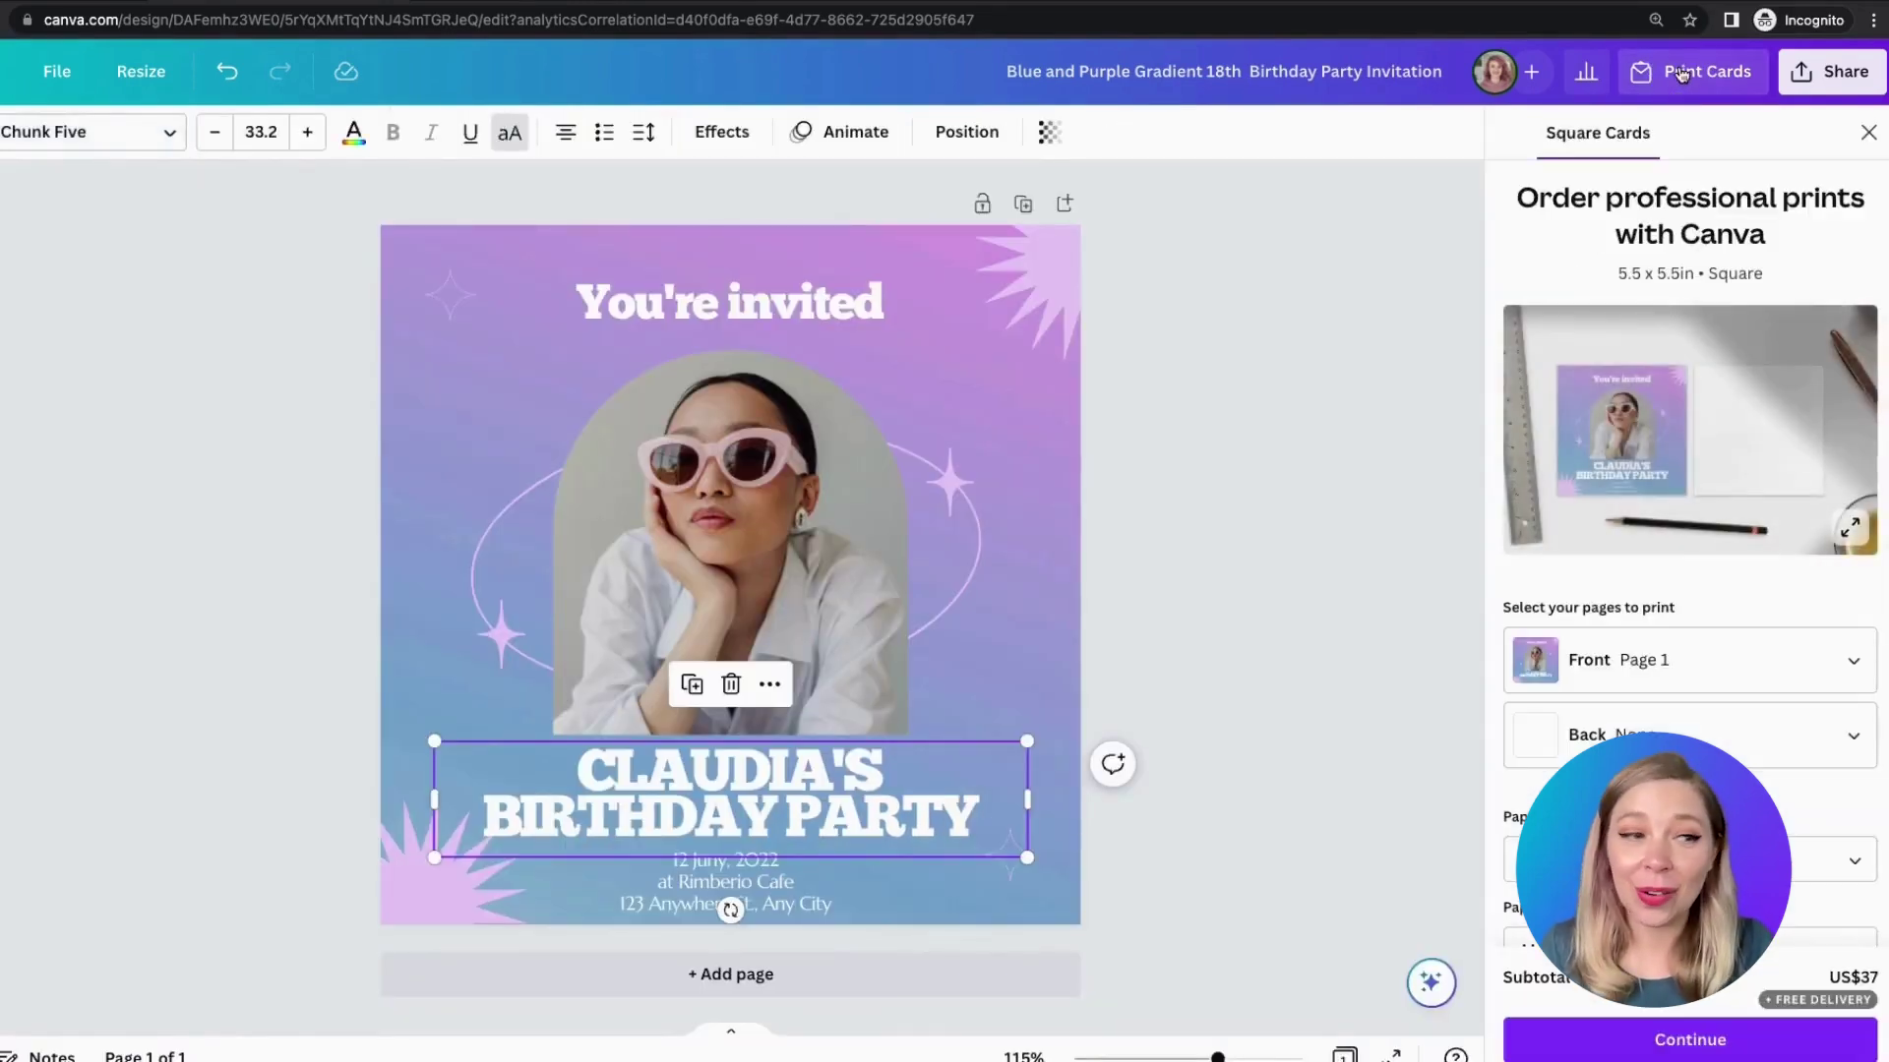